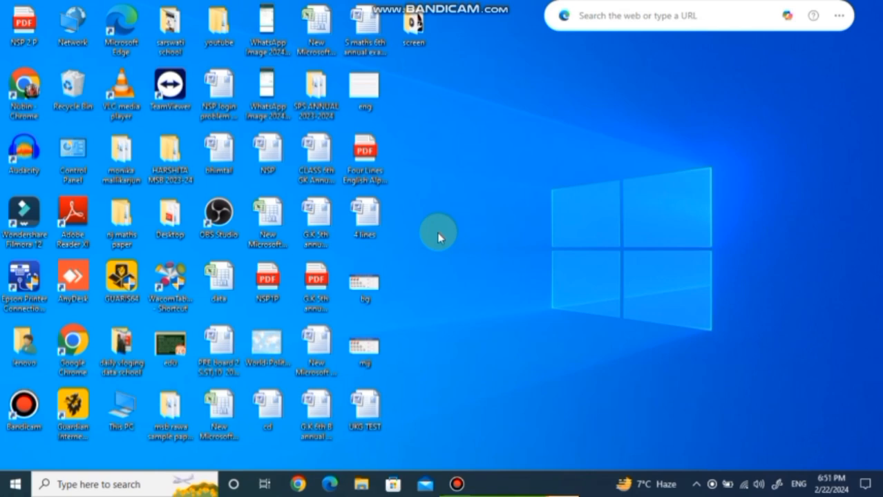
Step: Create a new Word document on the desktop and name it "question paper"
left_click(497, 94)
right_click(496, 91)
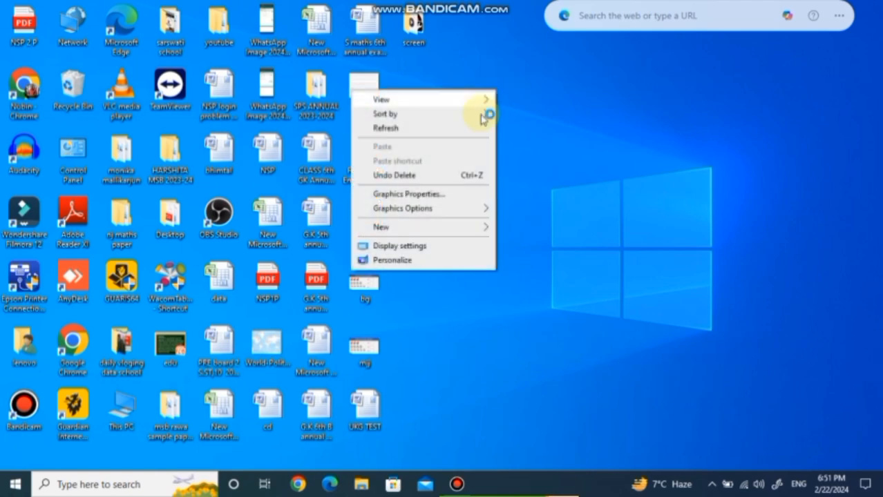
mouse_move(446, 230)
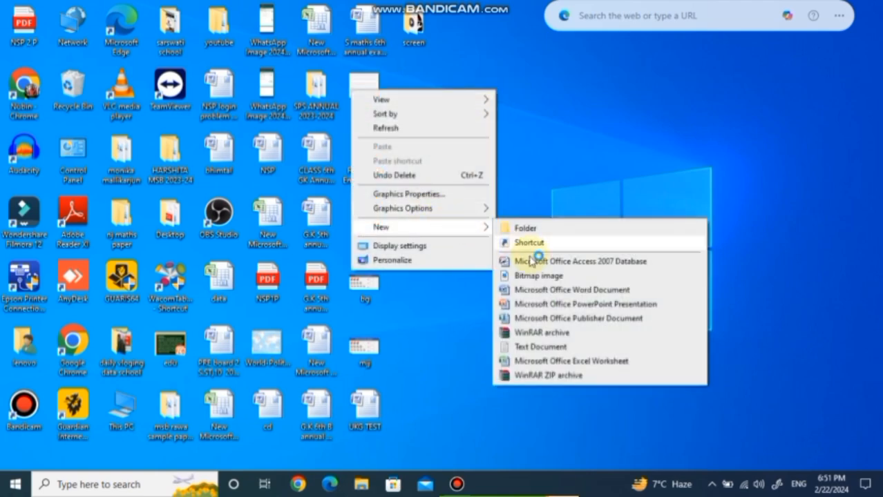
left_click(559, 291)
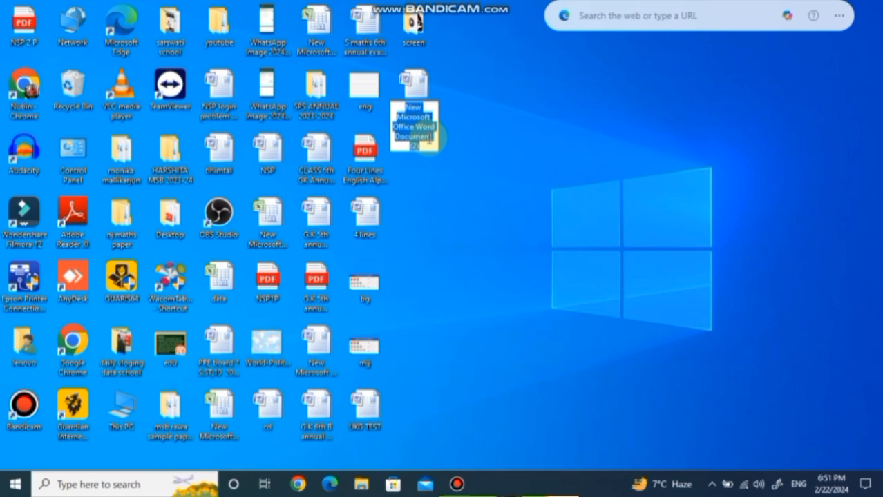
type("ques")
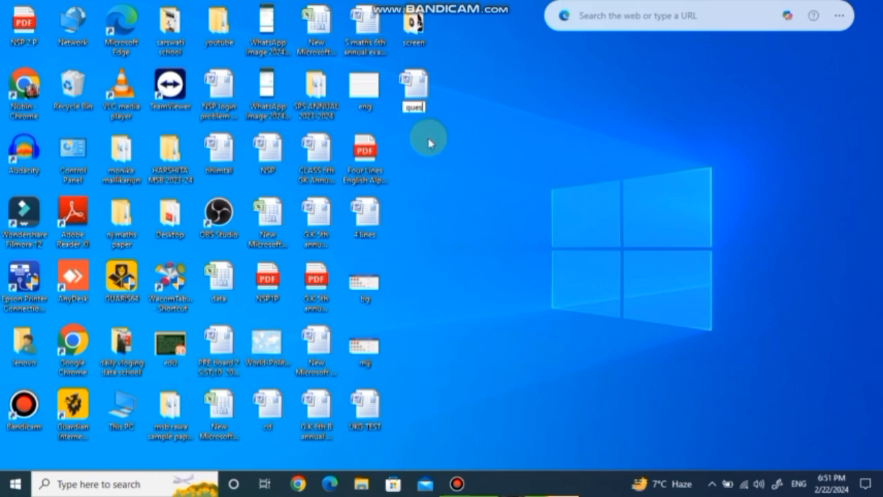
type("tion paper")
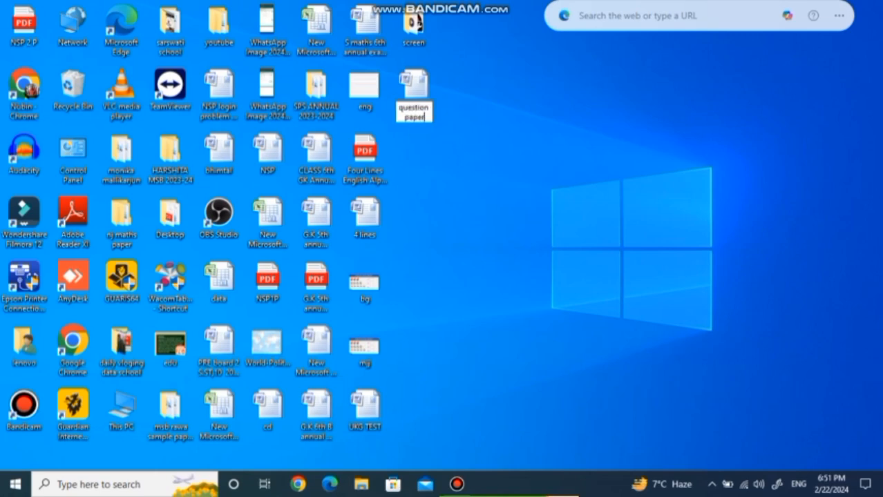
left_click(442, 166)
Step: Open the "question paper" document and reduce its zoom to 124%
double_click(422, 104)
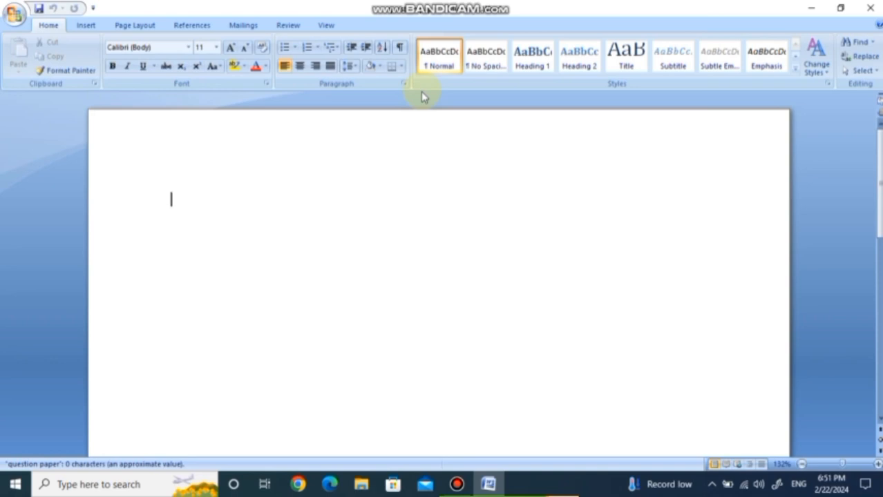
left_click(843, 468)
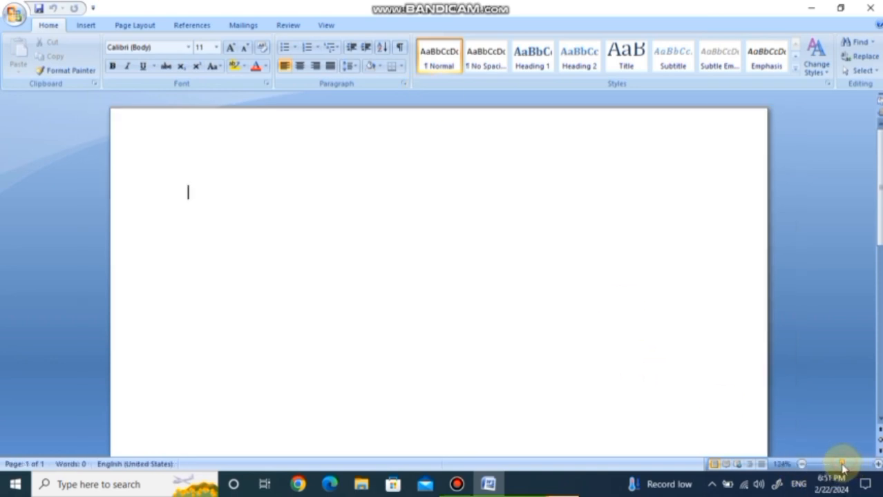
left_click_drag(843, 469, 843, 469)
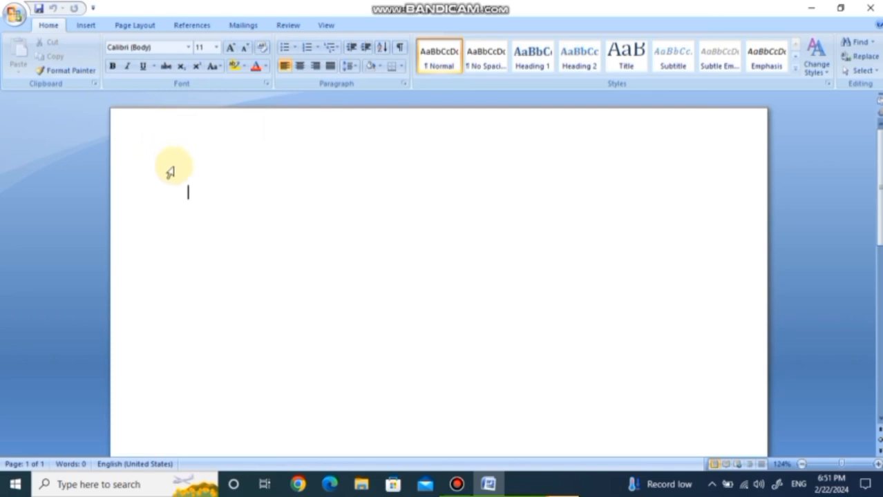
left_click(126, 26)
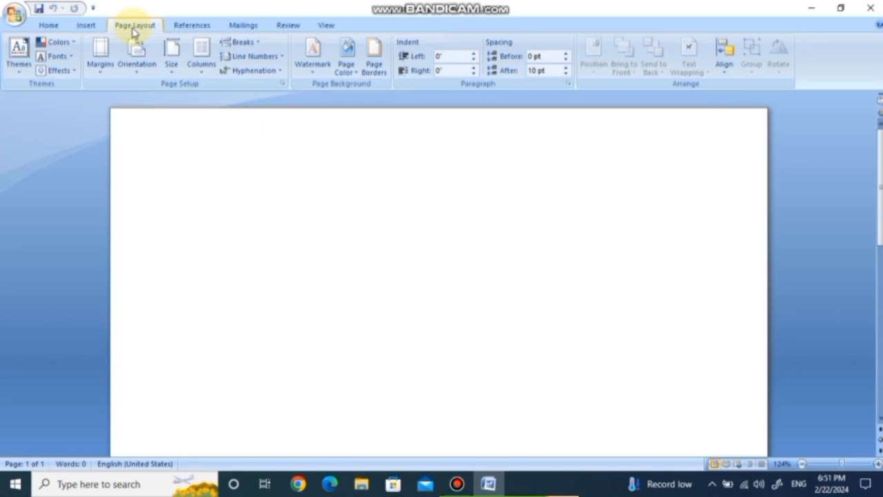
left_click(101, 73)
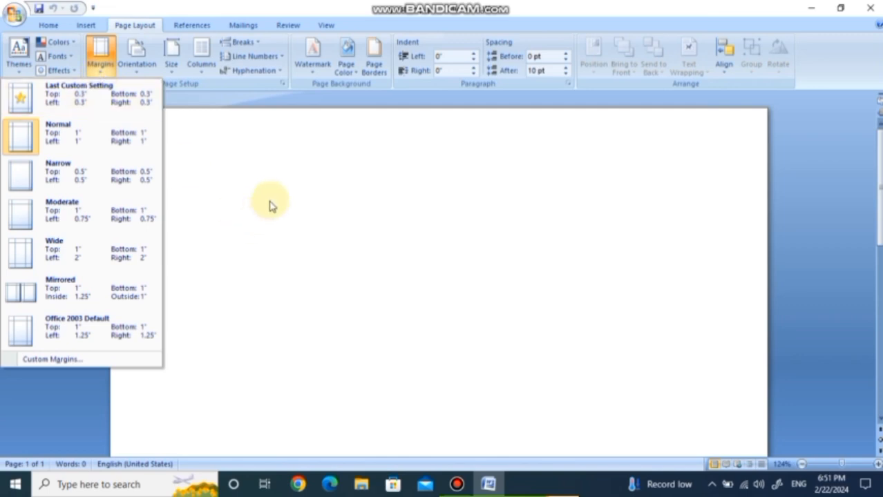
left_click(254, 194)
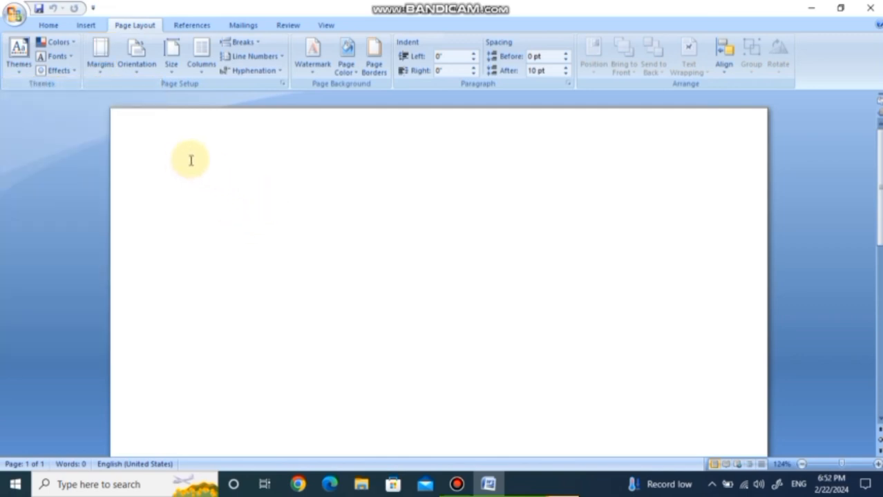
Step: Enter a line of random filler characters long enough to wrap onto a second line of the page
type("Mcm,xnc.xmc/xmc/x/cmx/")
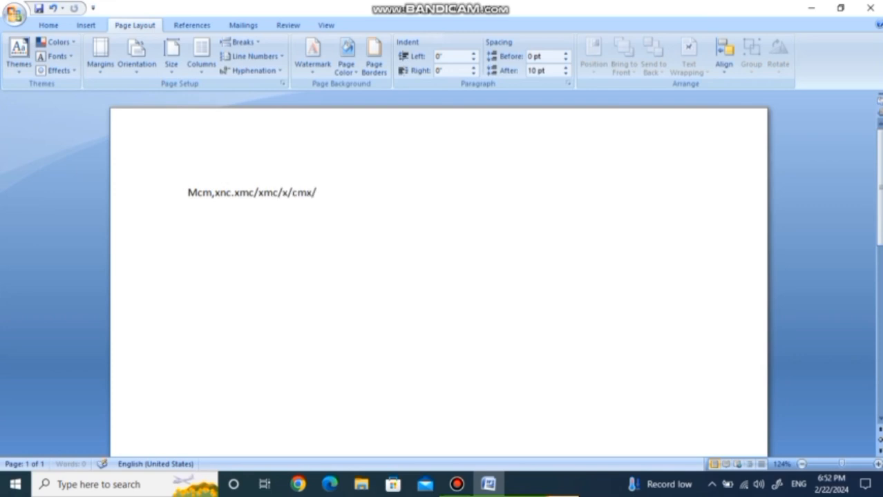
type("cmxczzzzzzzzzzzzzzzzzzzzzzzzzzzzzzzzzzzzzzzzzzzzzzzzzzzzzzz")
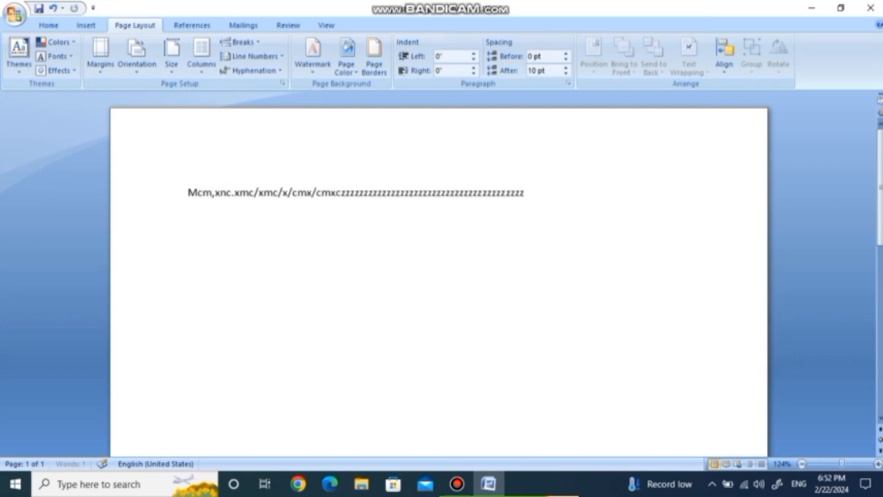
type("zzzzzzzzzzzzzzzzzzzzzzzzzzzzzzcmx,cx,cxc")
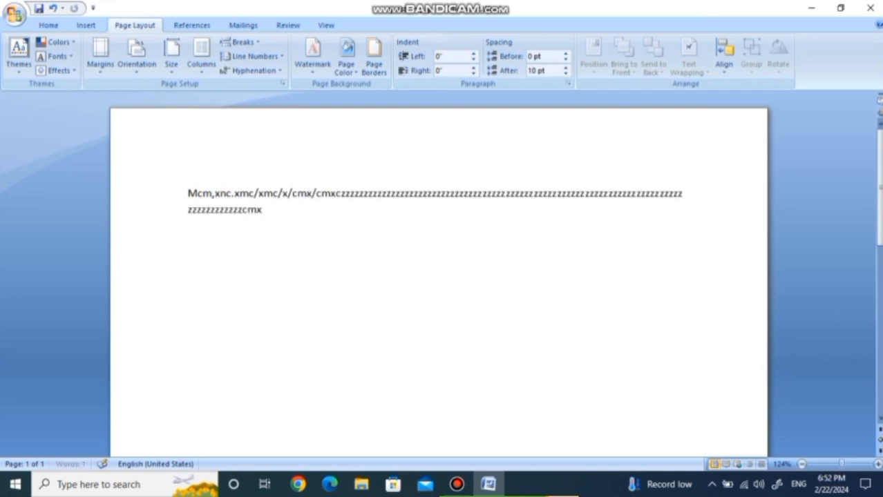
left_click(206, 143)
left_click_drag(244, 151, 290, 154)
left_click(275, 137)
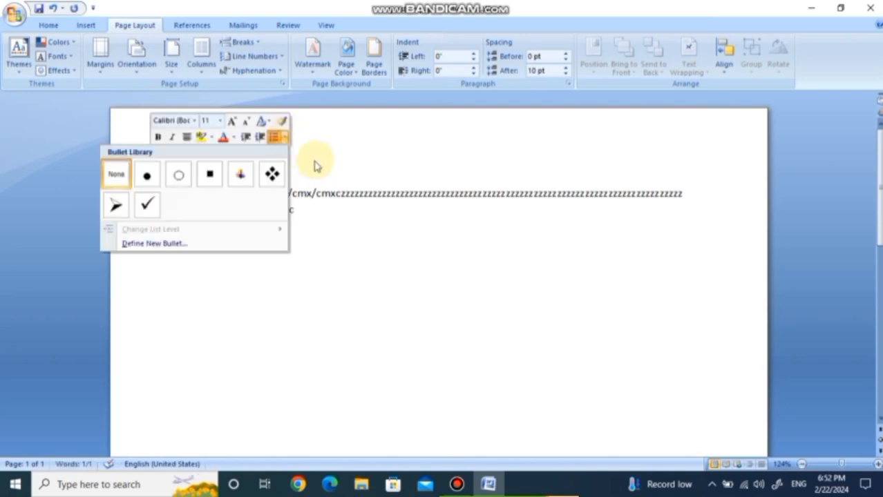
double_click(329, 154)
double_click(199, 290)
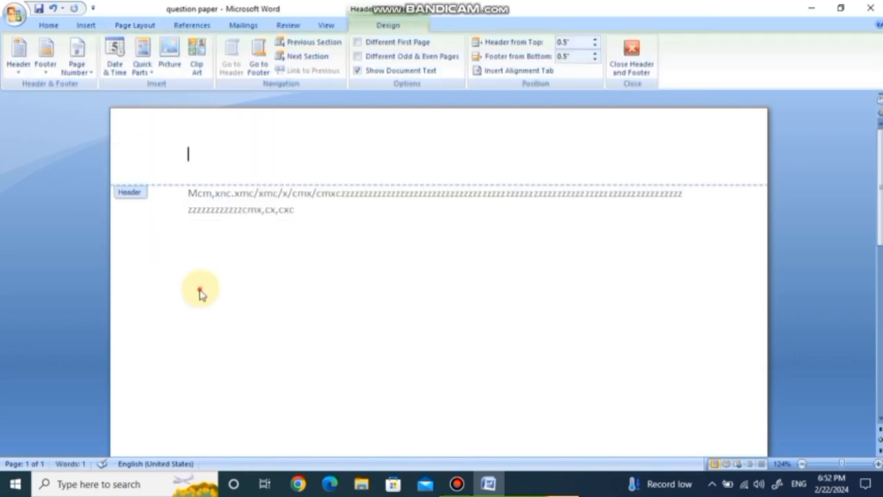
left_click(134, 249)
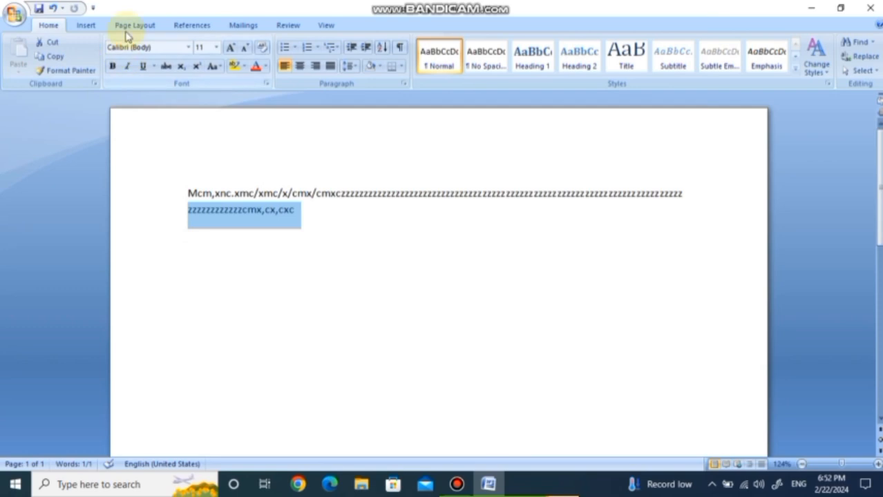
Step: Apply the Narrow margin preset to the page, with 0.5" on every side
left_click(133, 25)
left_click(102, 65)
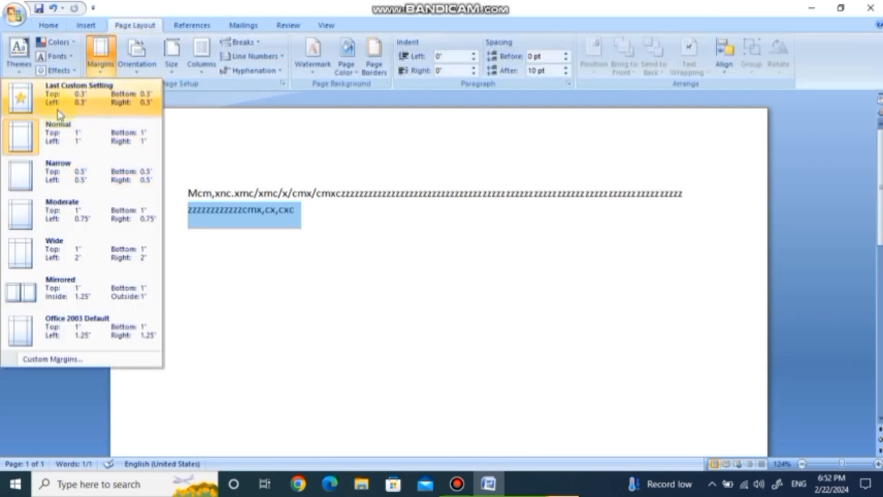
left_click(59, 168)
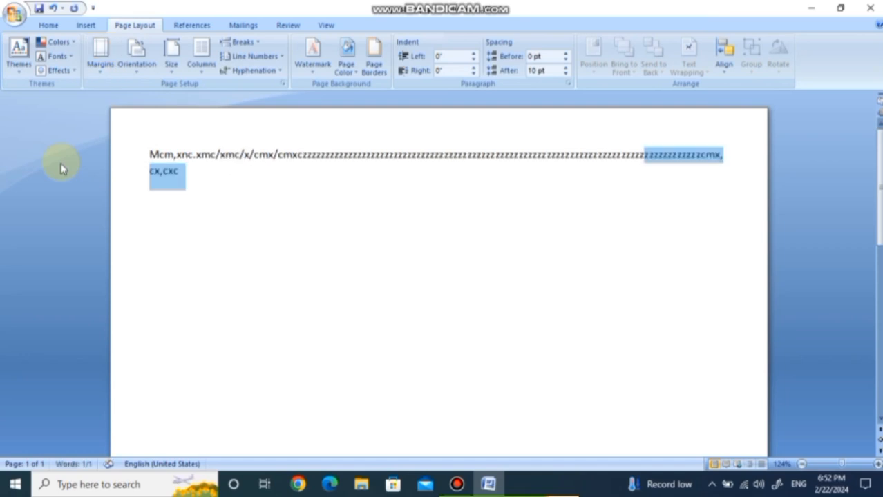
left_click(107, 70)
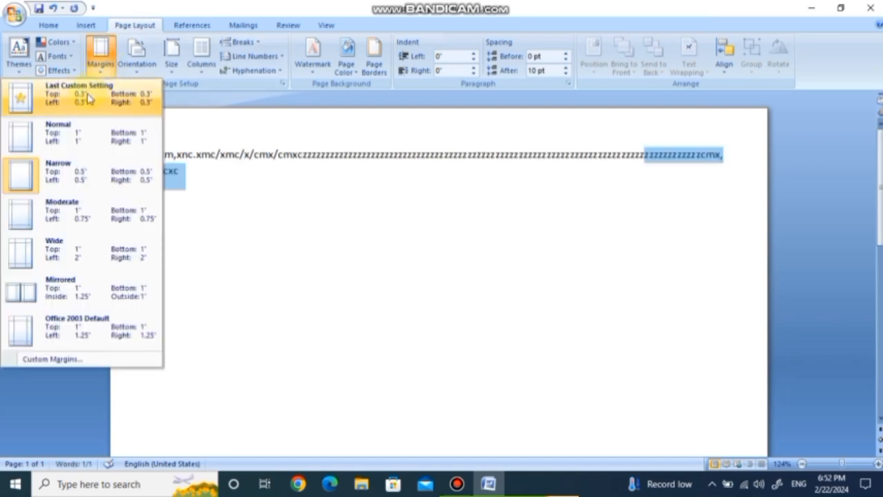
left_click(255, 250)
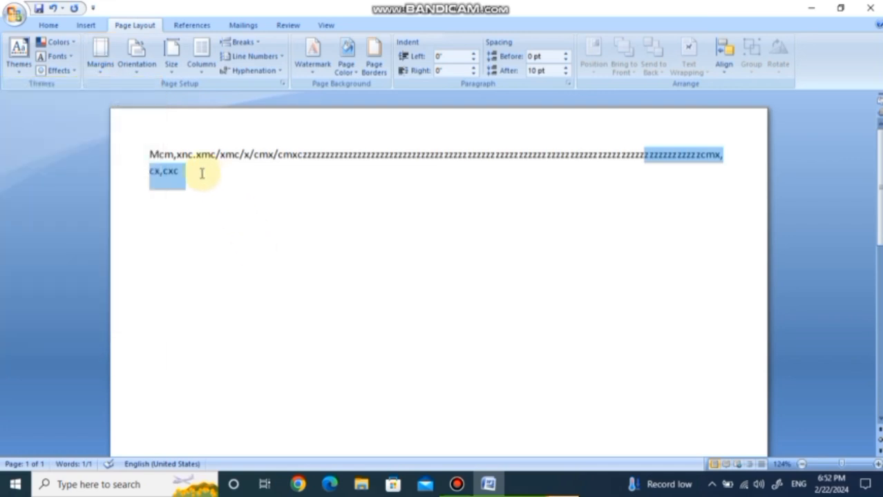
Step: Try the Landscape page orientation on the document and return it to Portrait
left_click(139, 62)
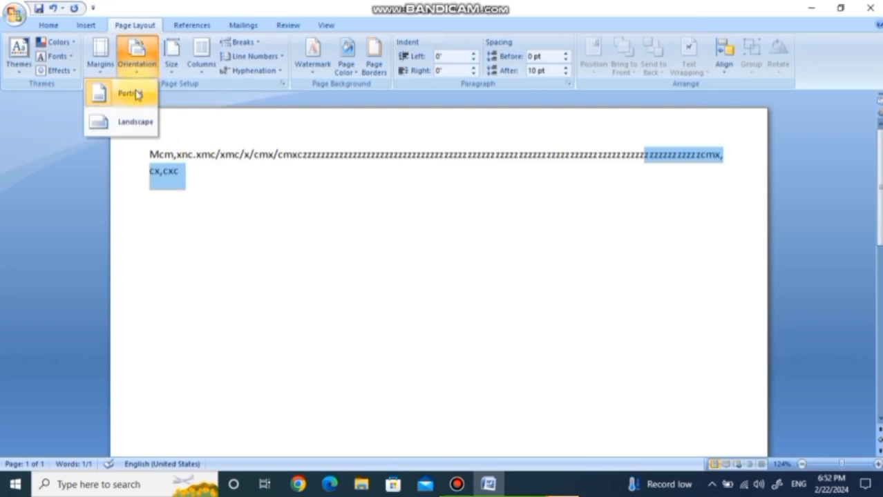
left_click(134, 95)
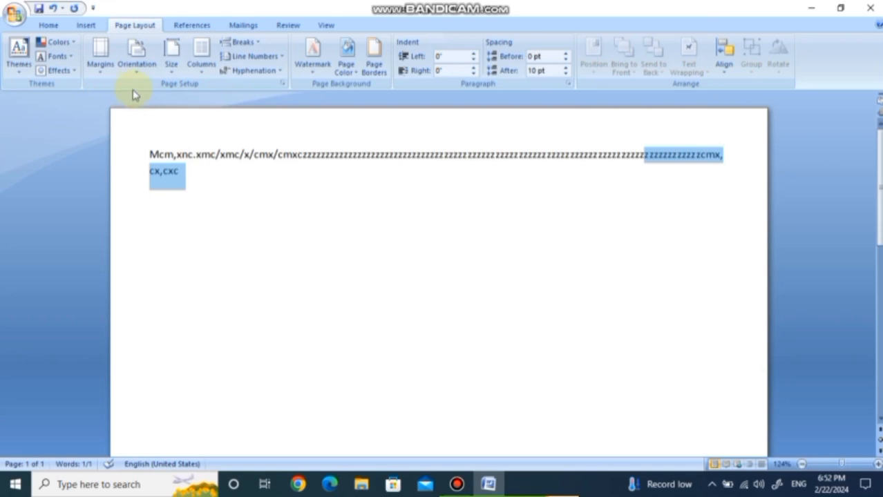
left_click(136, 55)
left_click(134, 124)
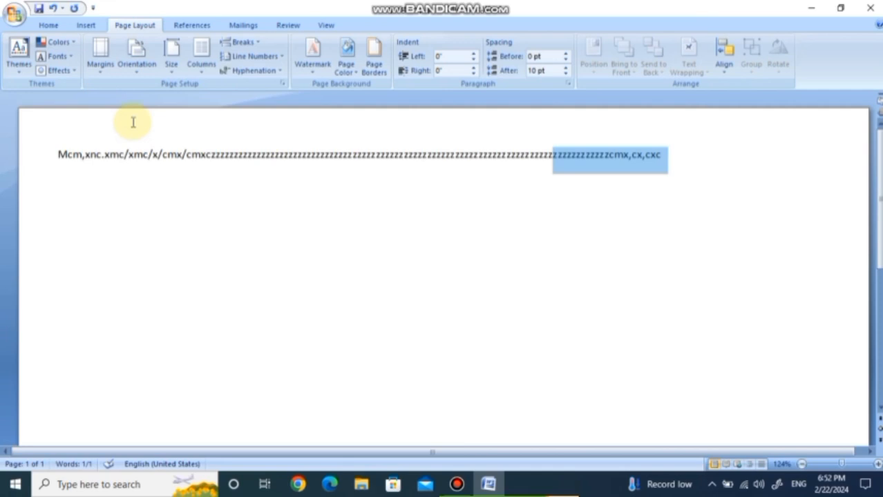
left_click(136, 59)
left_click(135, 93)
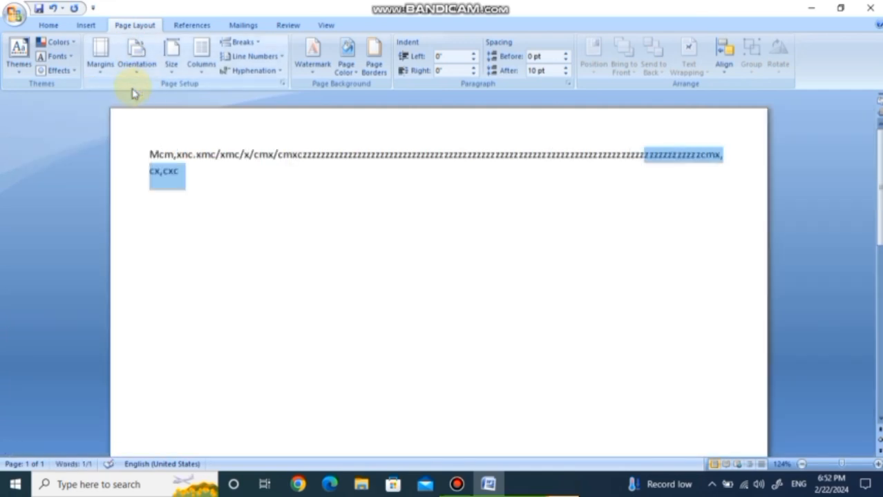
Step: Look through the available paper sizes and set the page to the first size in the list
left_click(171, 66)
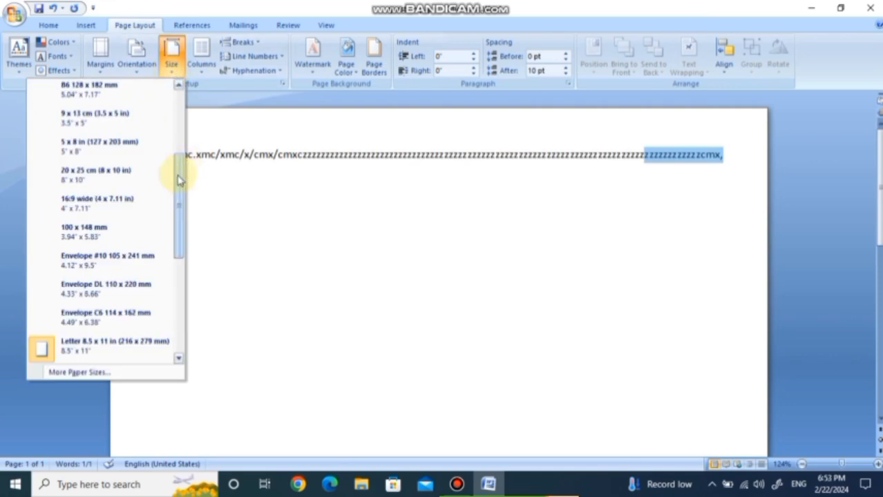
left_click_drag(178, 178, 186, 238)
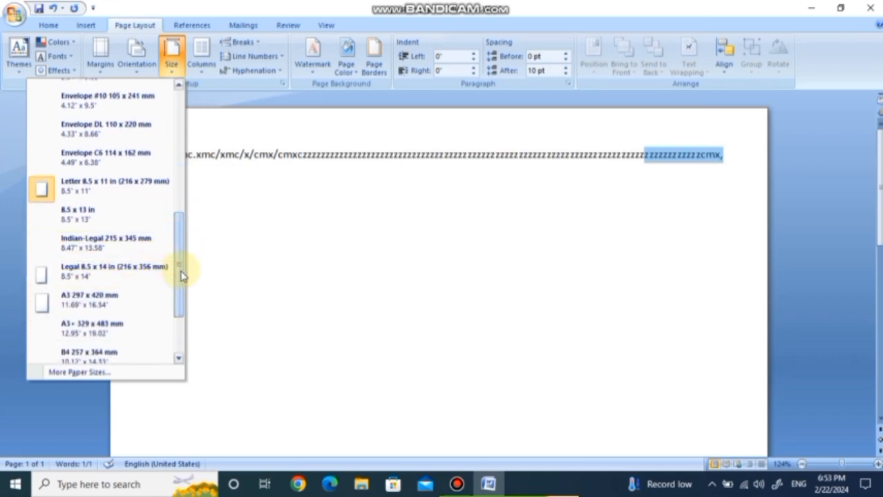
left_click_drag(181, 274, 179, 130)
left_click(100, 93)
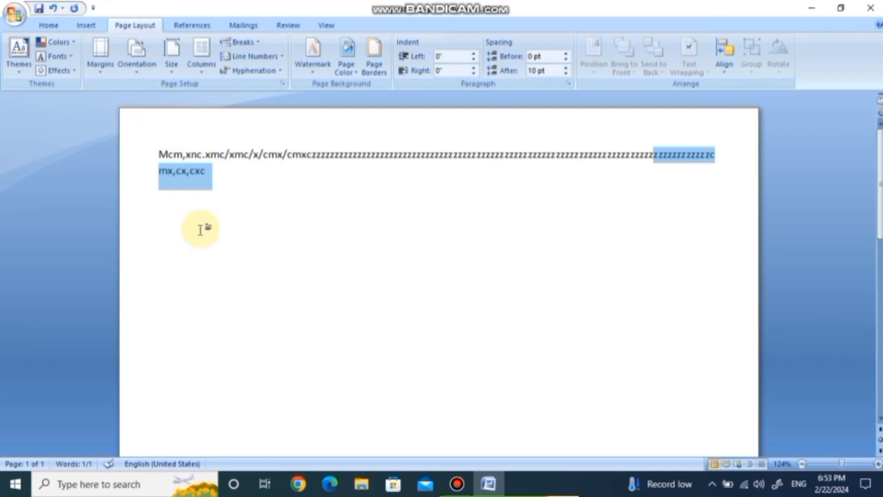
Step: Delete all of the filler text from the page
left_click_drag(228, 176, 157, 143)
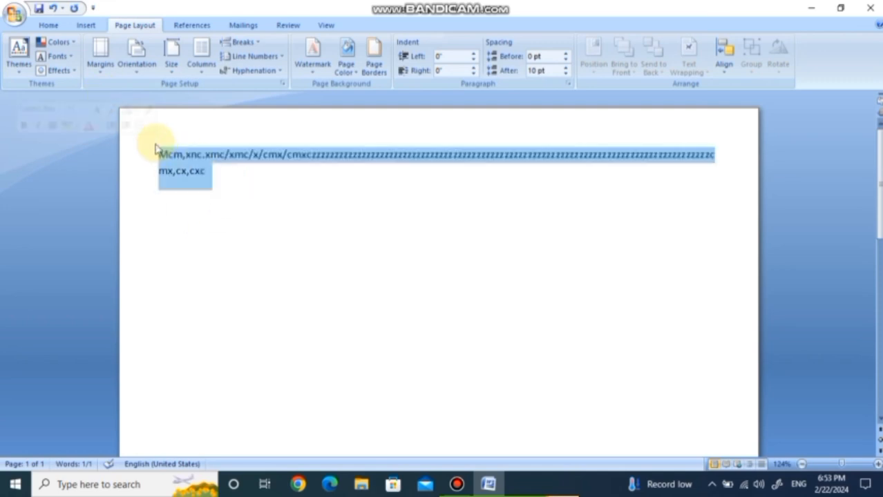
key("Delete")
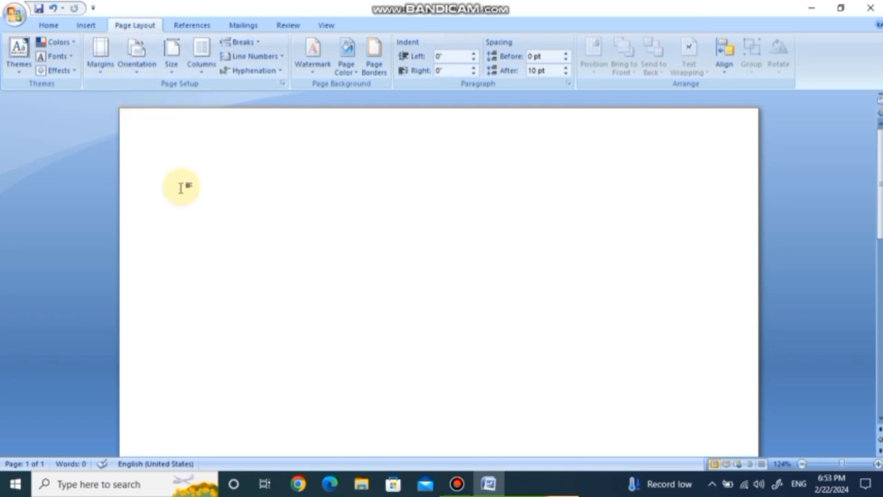
Step: Select the whole empty document and set its font to Times New Roman
key("ctrl+a")
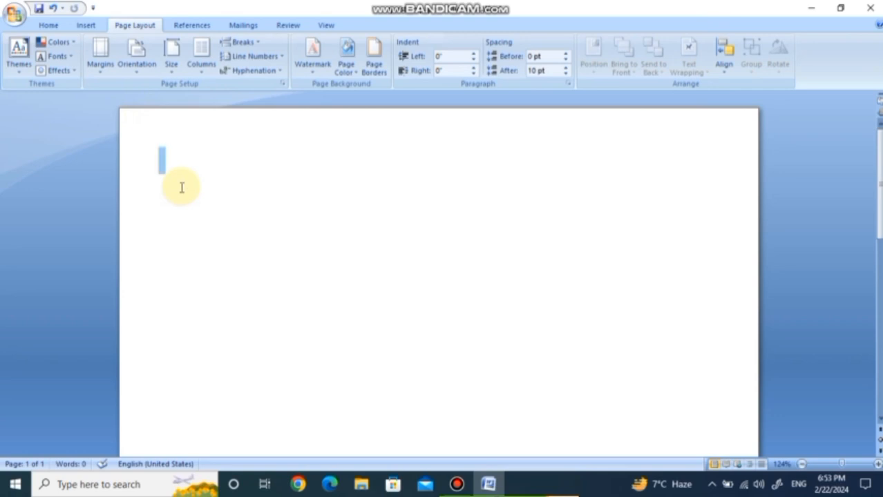
left_click(86, 25)
left_click(145, 26)
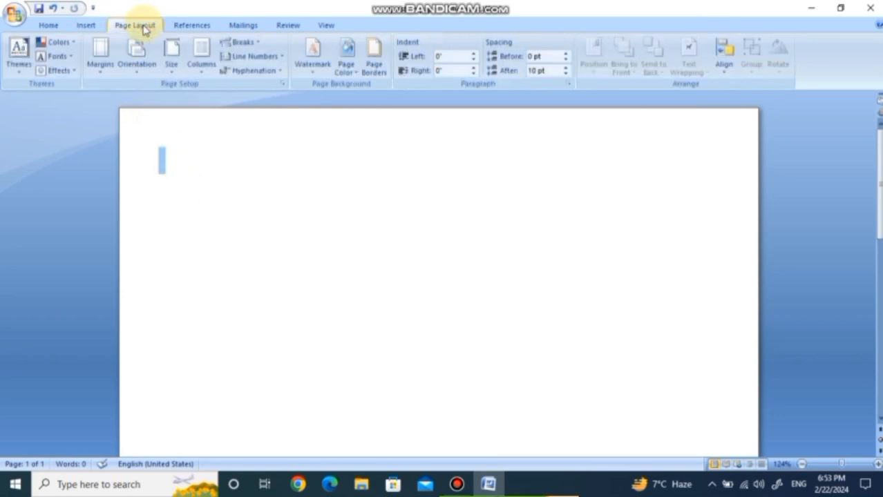
left_click(49, 26)
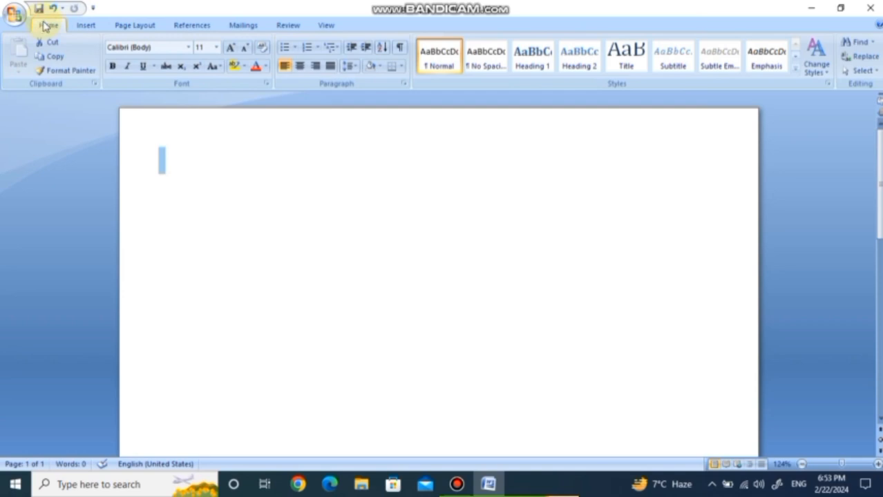
left_click(189, 47)
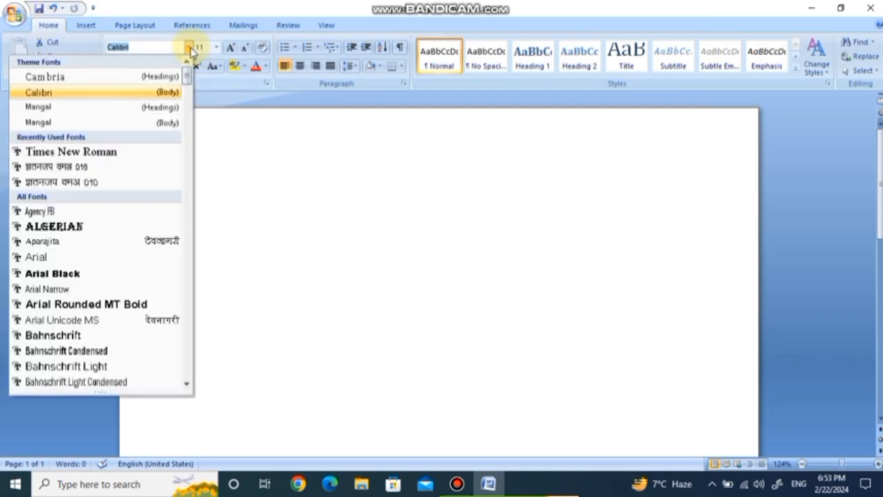
left_click(71, 154)
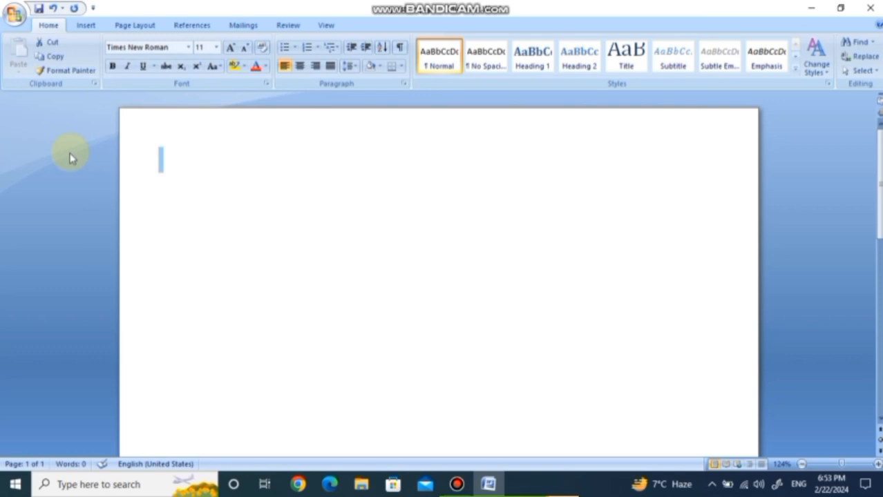
Step: Set the font size to 14 and enter two lines of sample text, "Nxznzzx,z" and "Zmx zmx zm"
left_click(217, 48)
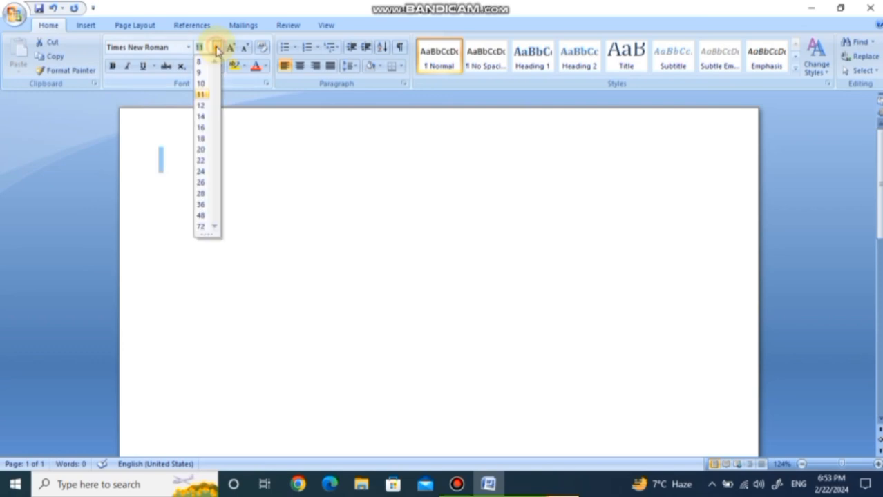
left_click(201, 117)
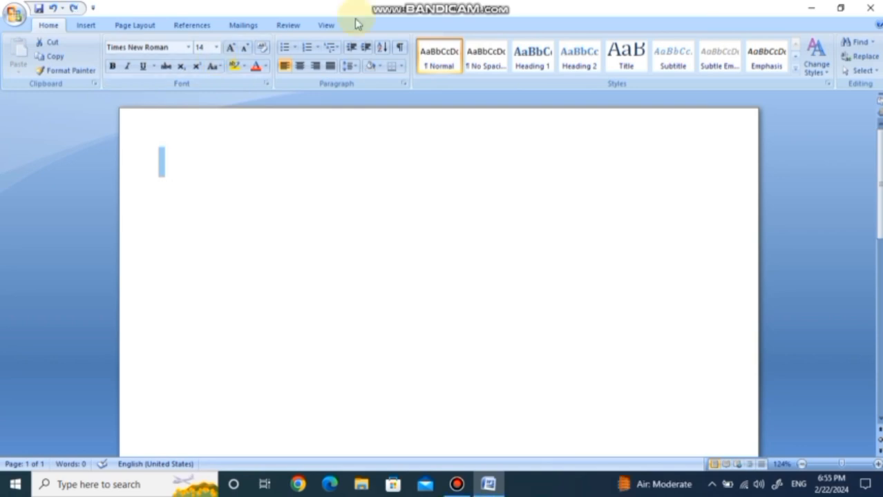
left_click(264, 188)
type("Nxznzzx,z")
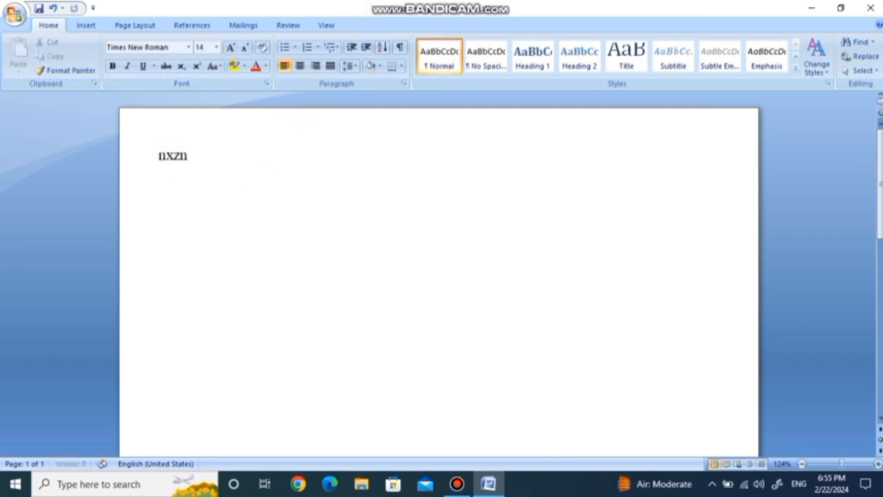
key("Return")
type("Zmx zmx zm")
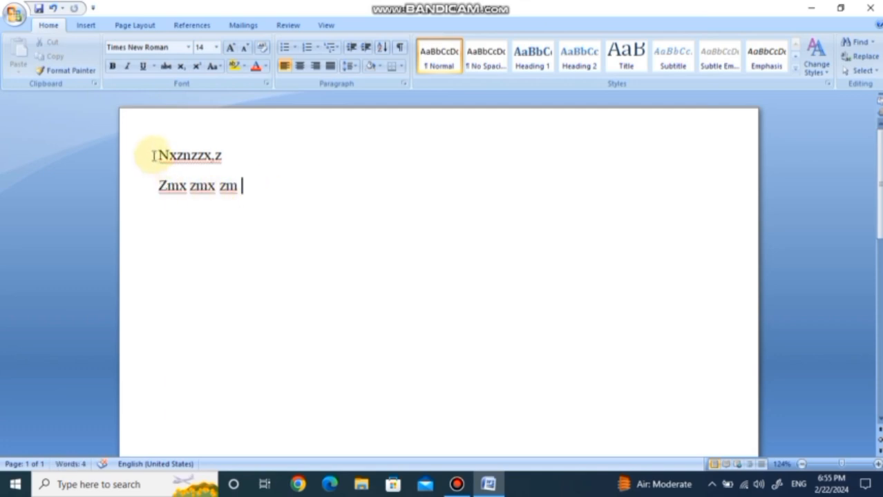
Step: Set the line spacing of all the text to 1.0 and remove the space after the paragraphs
key("ctrl+a")
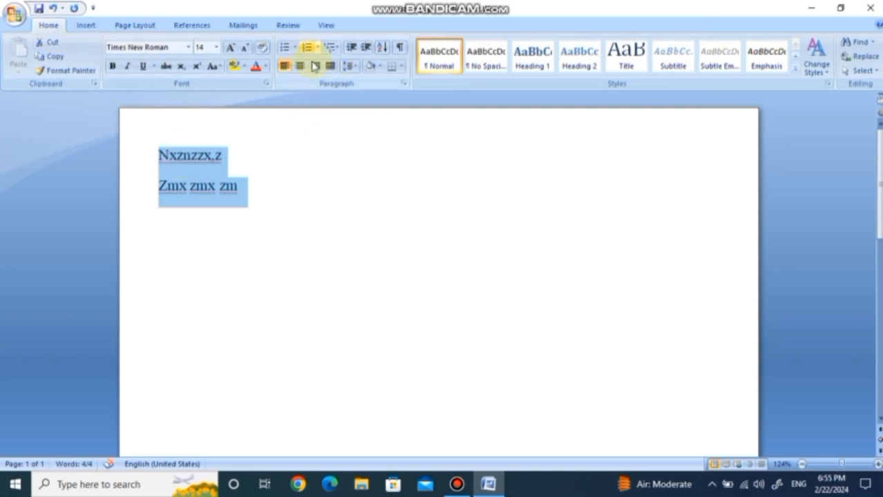
left_click(350, 68)
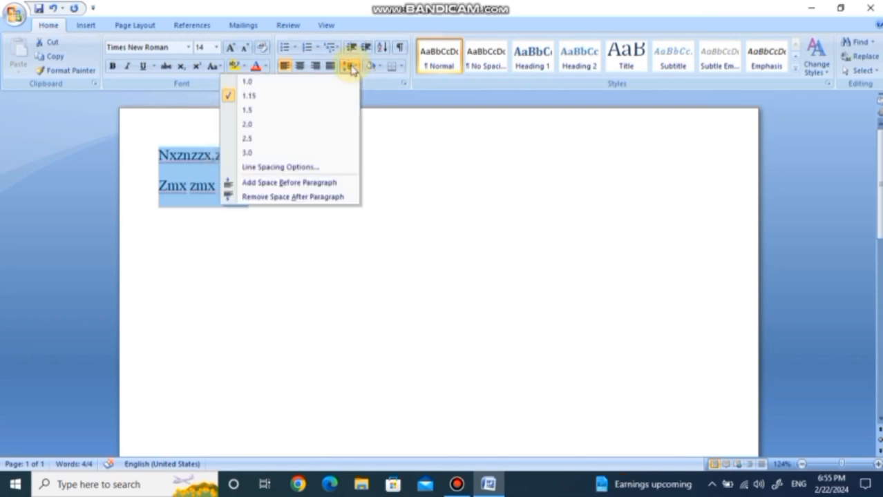
left_click(243, 82)
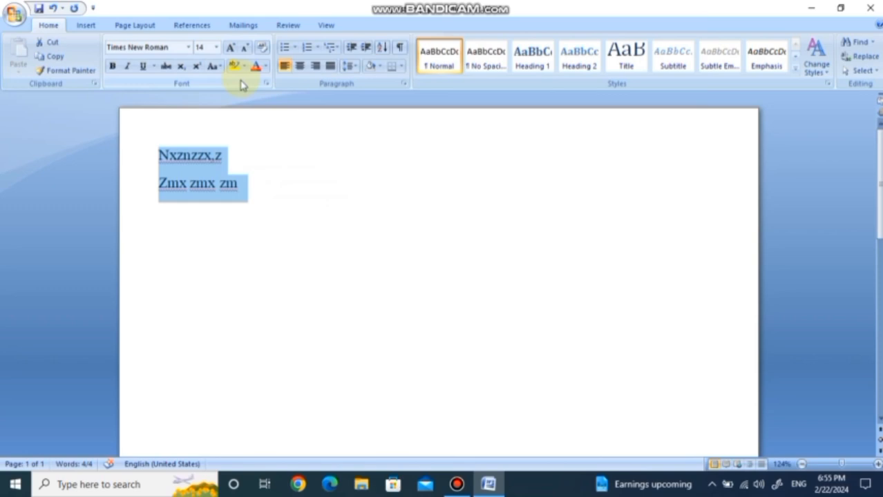
left_click(351, 68)
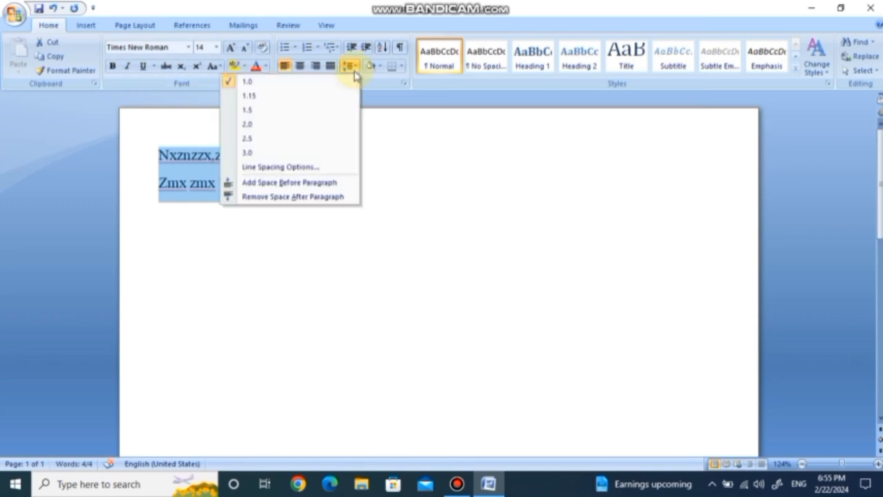
left_click(292, 197)
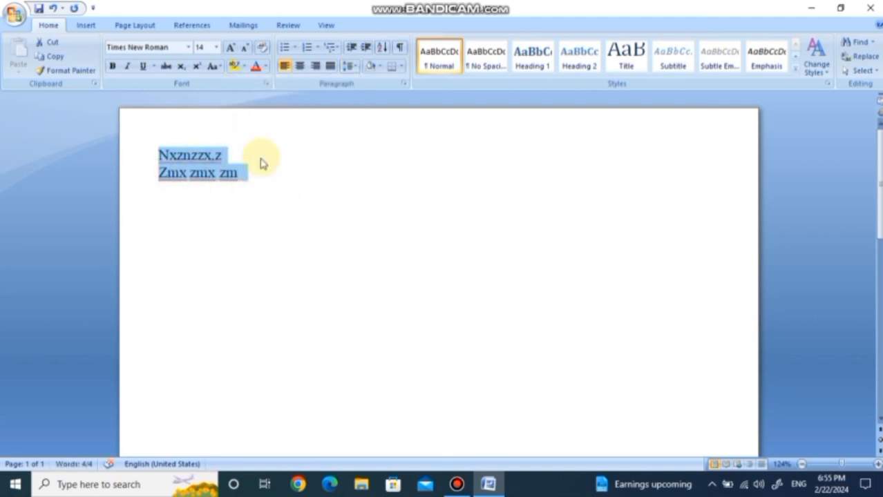
Step: Replace the sample text with the school heading "Edubin Public School , Bhimtal" and start a new line below it
key("Delete")
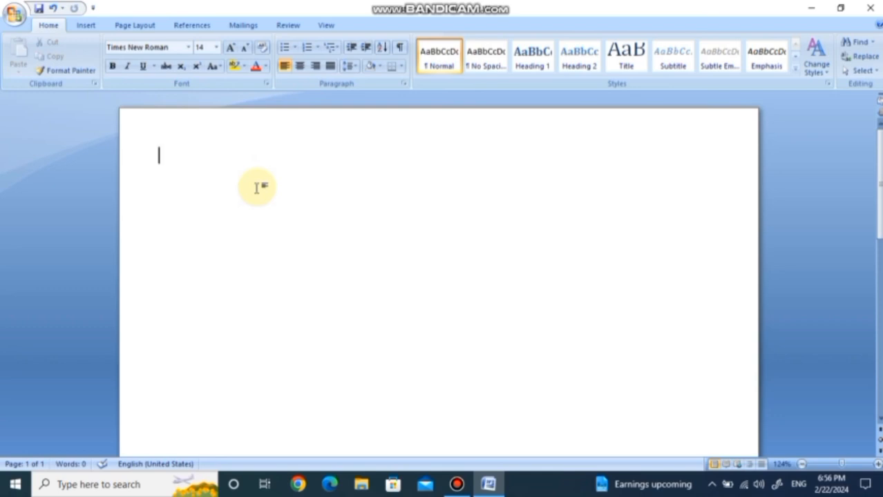
type("ED")
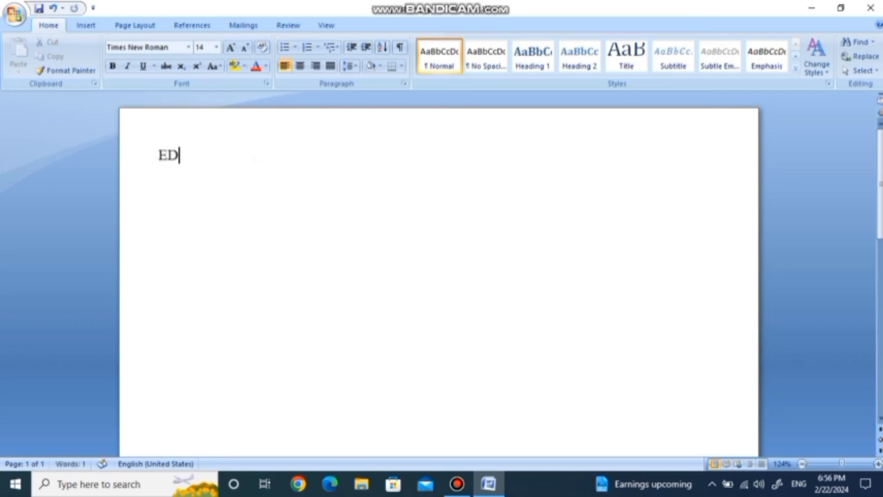
key("BackSpace")
type("dubi")
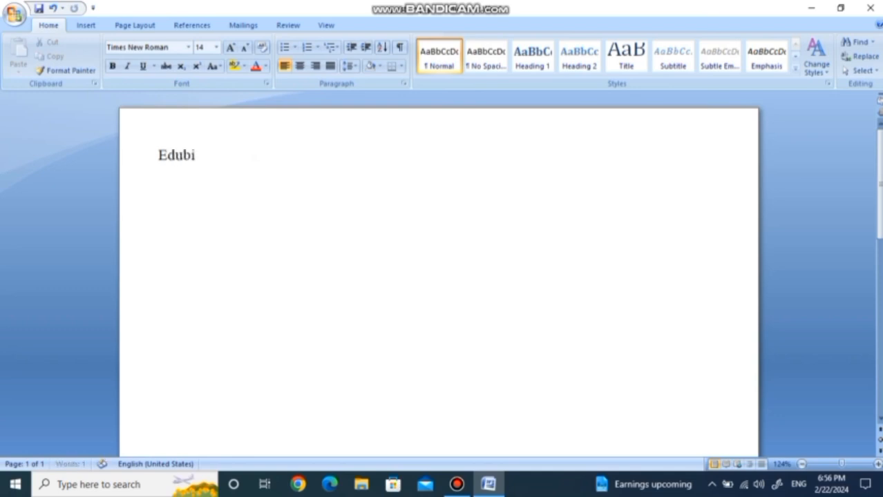
type("n p")
key("BackSpace")
key("BackSpace")
type("P")
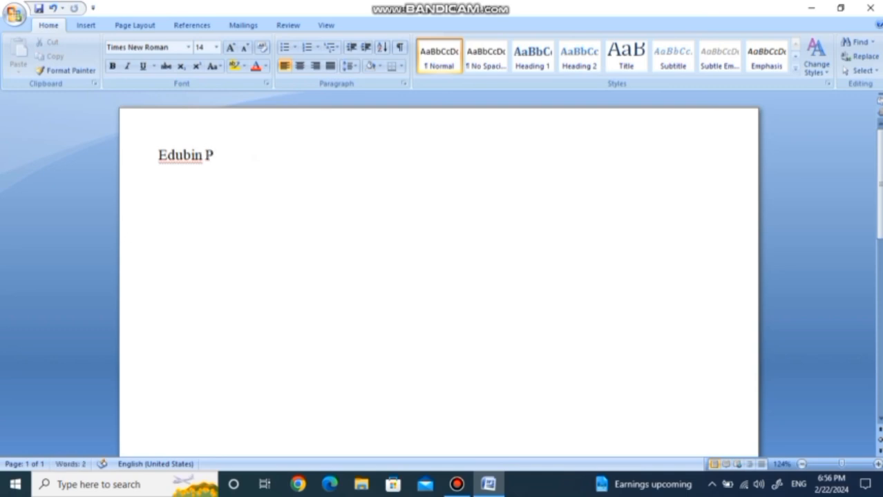
type("ublic School ,")
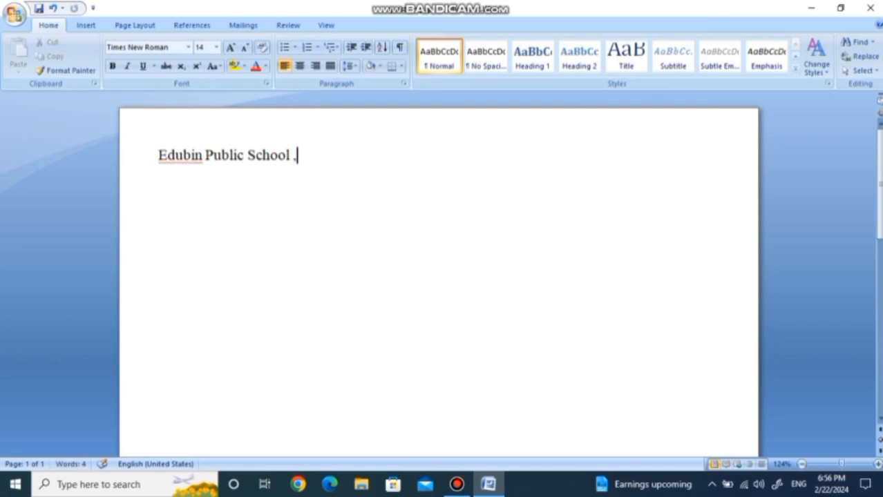
type(" Bhimt")
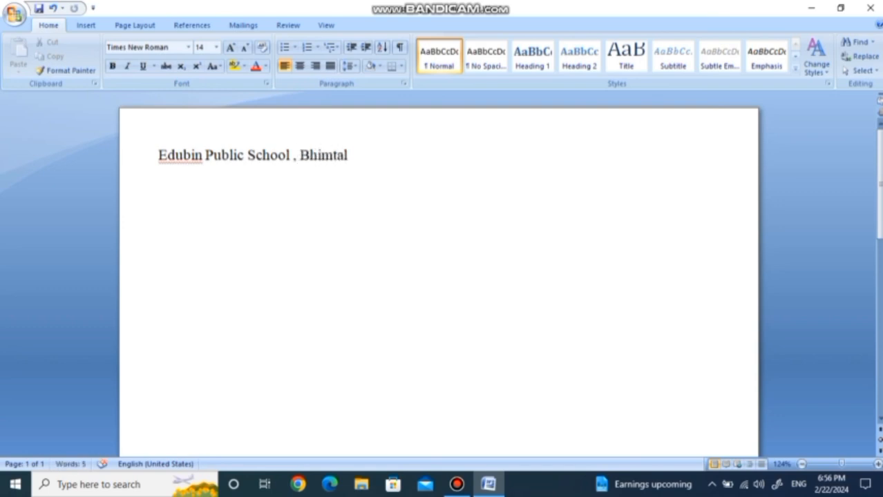
type("al")
key("Return")
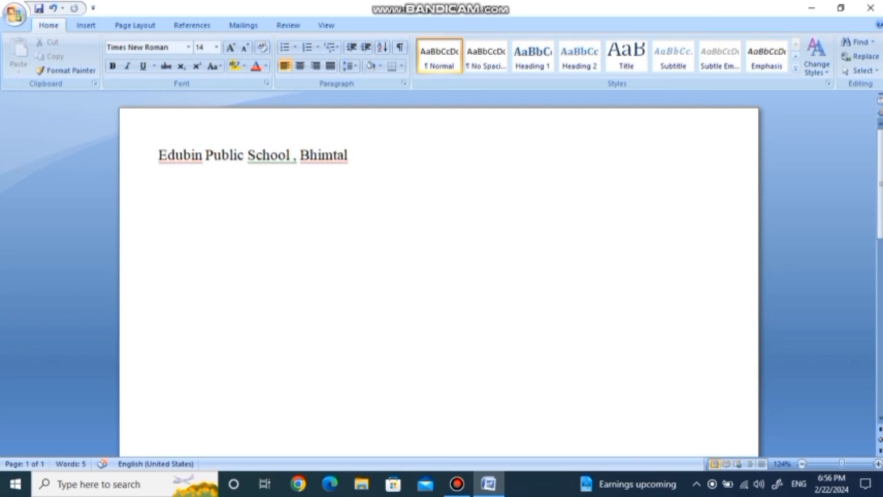
Step: Enter the exam title "Annual Exam(2023-24)" below the school name
type("Annual")
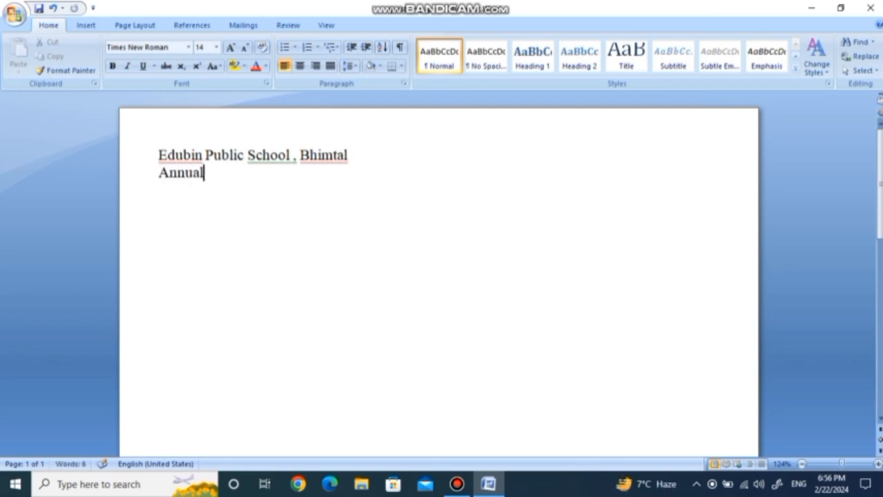
type(" Exam")
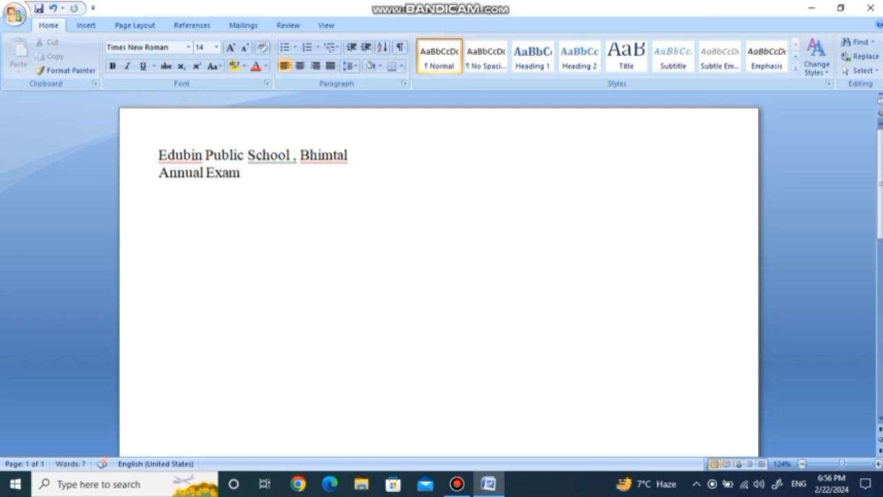
type("(2023-24) ")
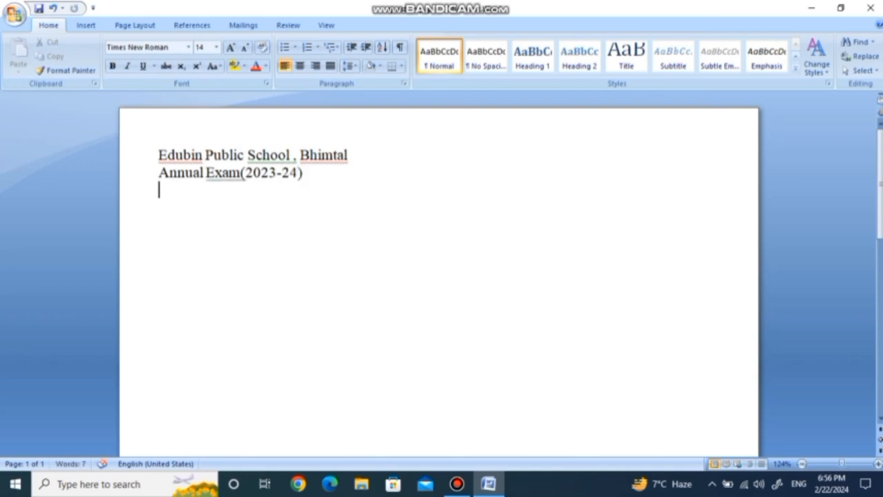
Step: Enter the class line "Class:VIII(Computer)" below the exam title, with the subject in brackets
type("Class")
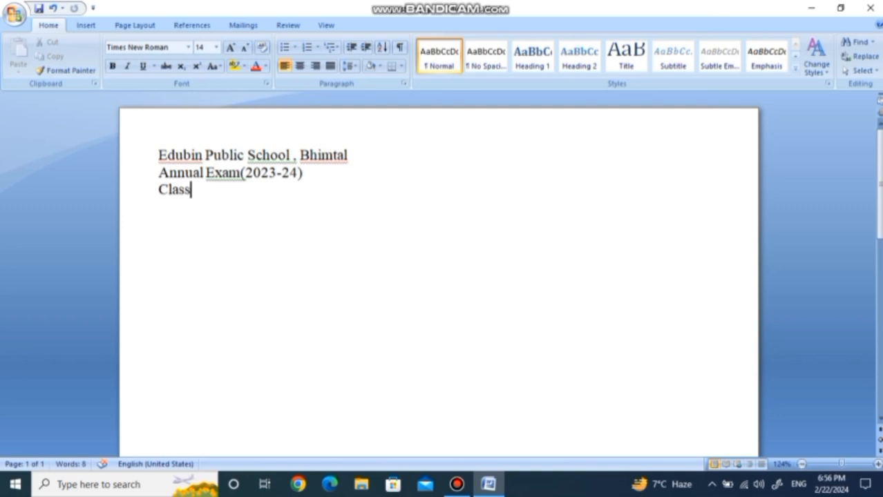
type(":VIII")
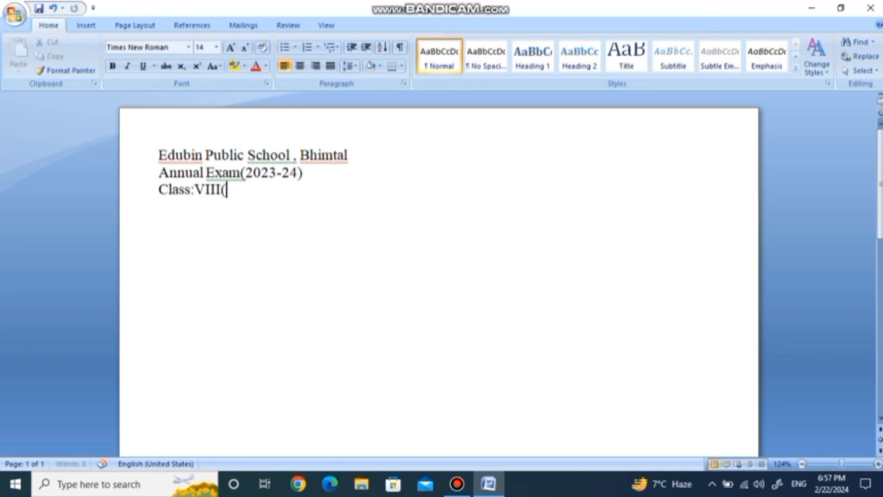
type("()")
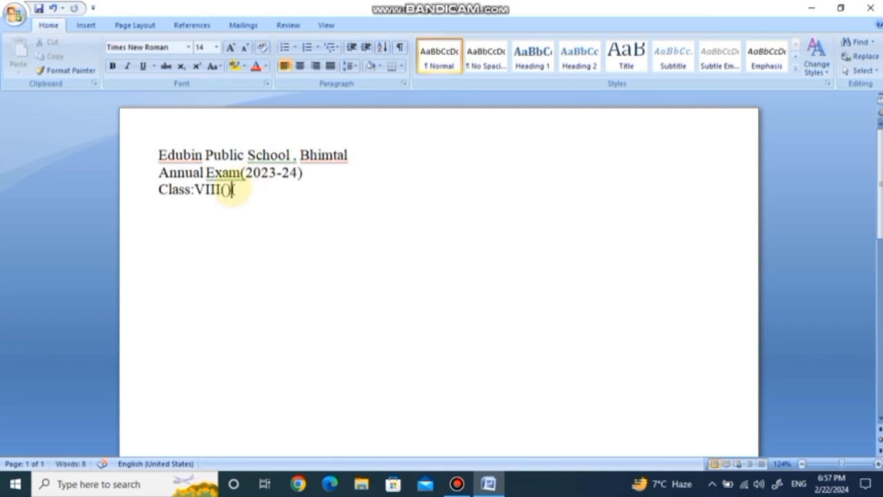
left_click(227, 190)
type("c")
key("BackSpace")
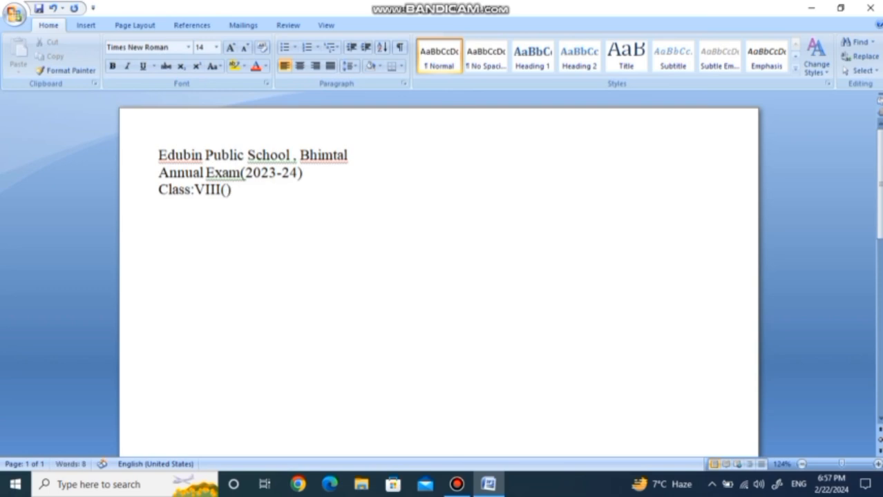
type("Compu")
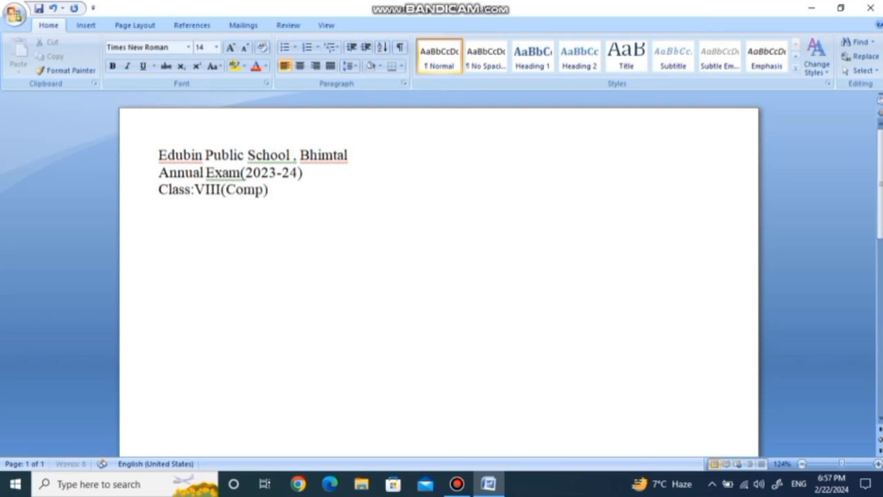
type("ter")
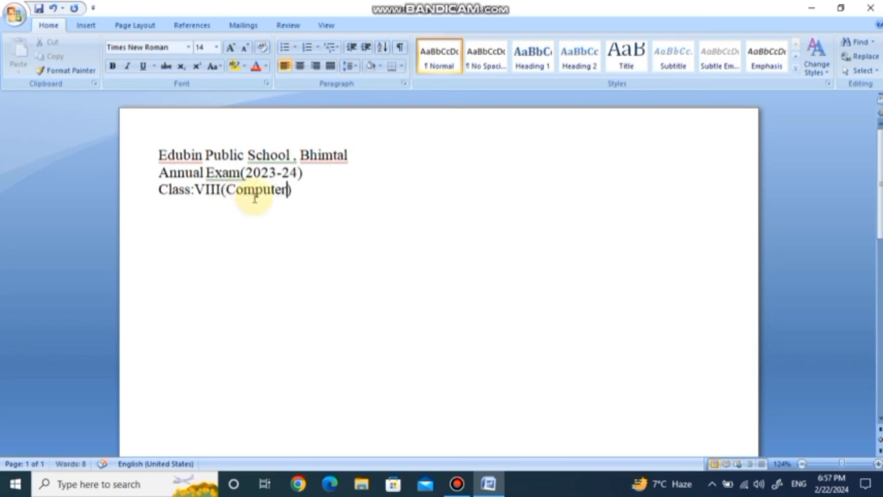
left_click(293, 194)
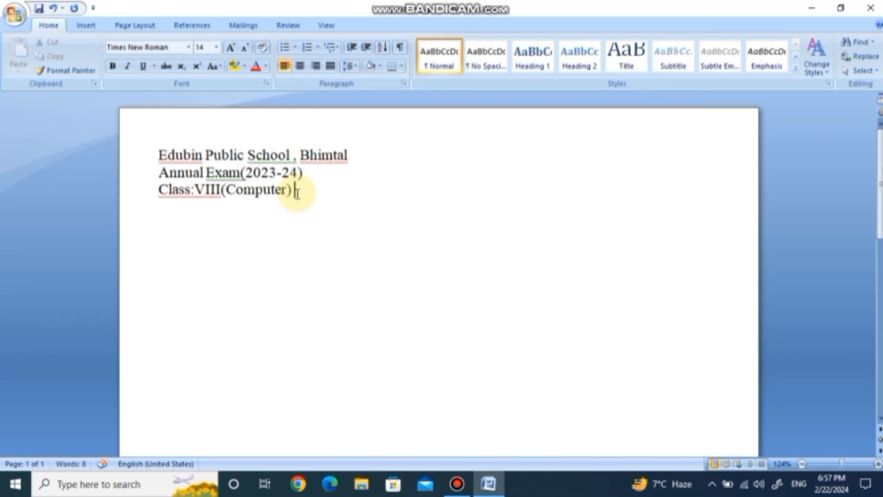
Step: Add the duration line "Time:3 Hours" below the class line
key("Return")
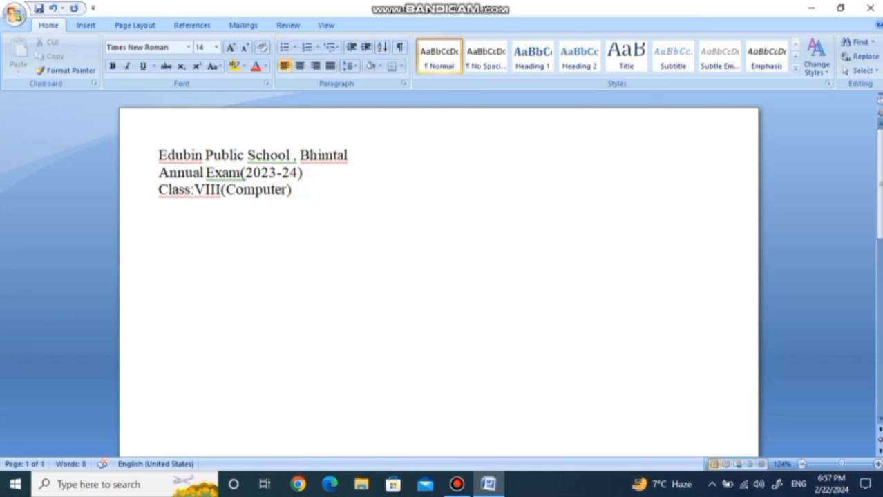
type("Time:3")
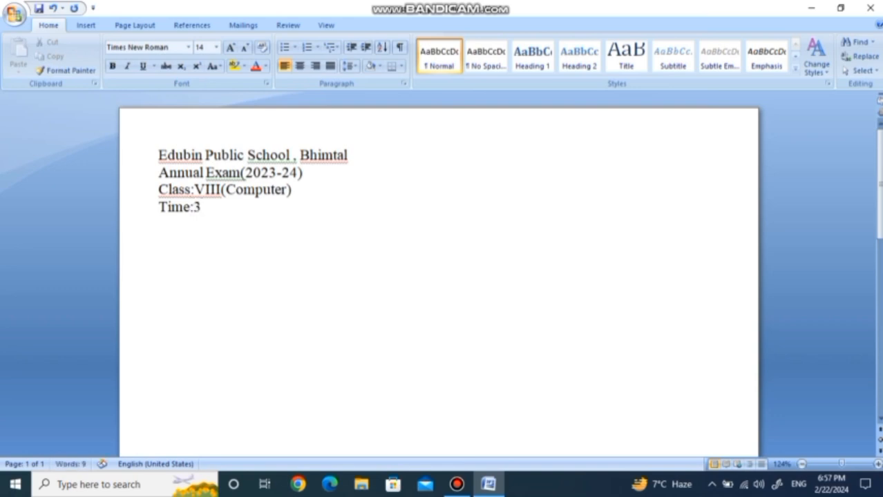
type(" Hours")
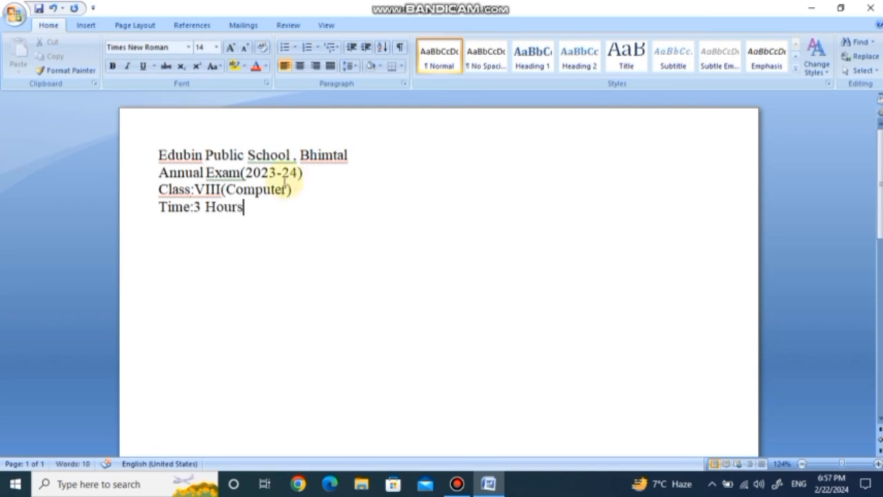
Step: Add the maximum marks text "M.M:80" after the duration, separated from it by tab spacing
key("Tab")
key("Tab")
key("Tab")
key("Tab")
key("Tab")
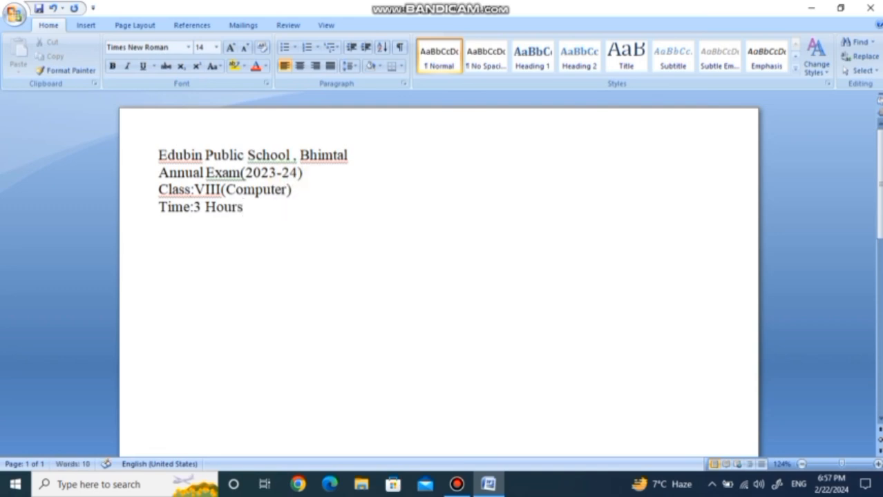
key("Tab")
key("Tab")
type("M.M")
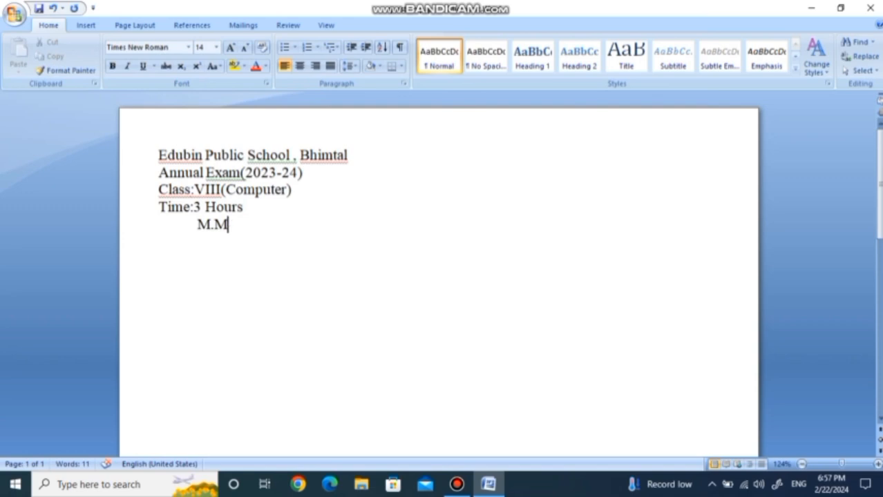
type(":80")
Step: Adjust the spacing before "M.M:80" so that it sits at the far right end of the "Time:3 Hours" line
left_click(196, 225)
key("BackSpace")
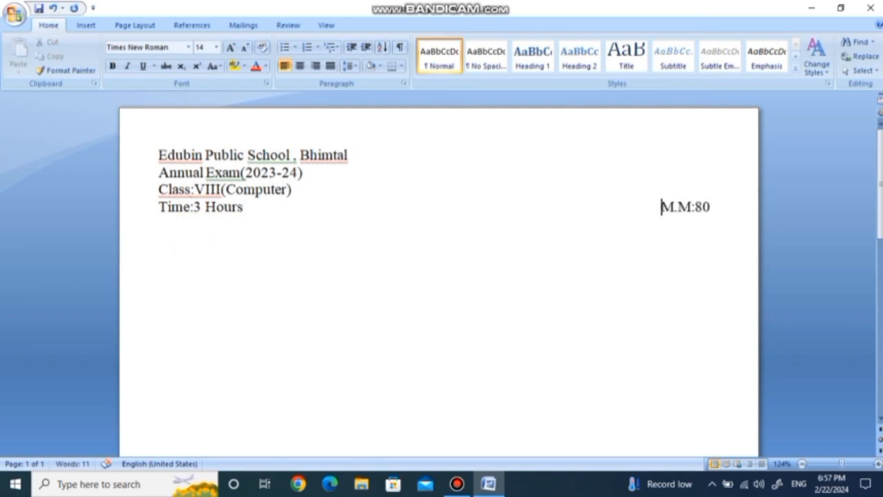
key("BackSpace")
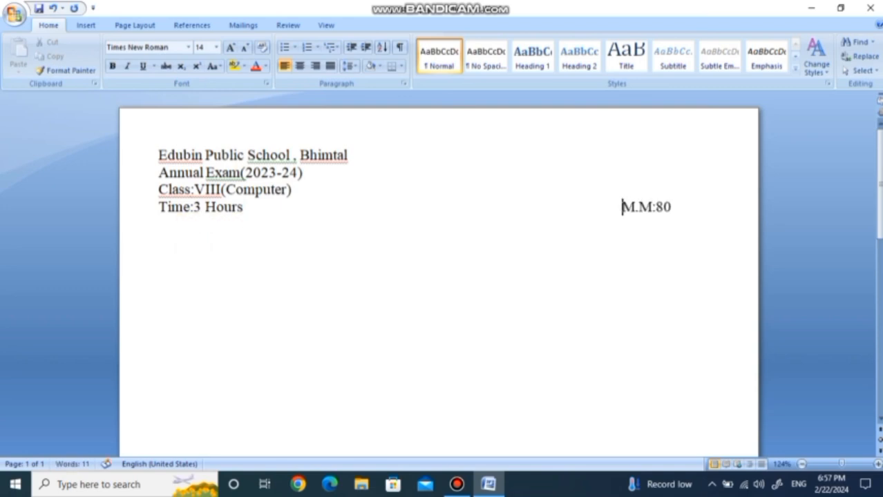
key("BackSpace")
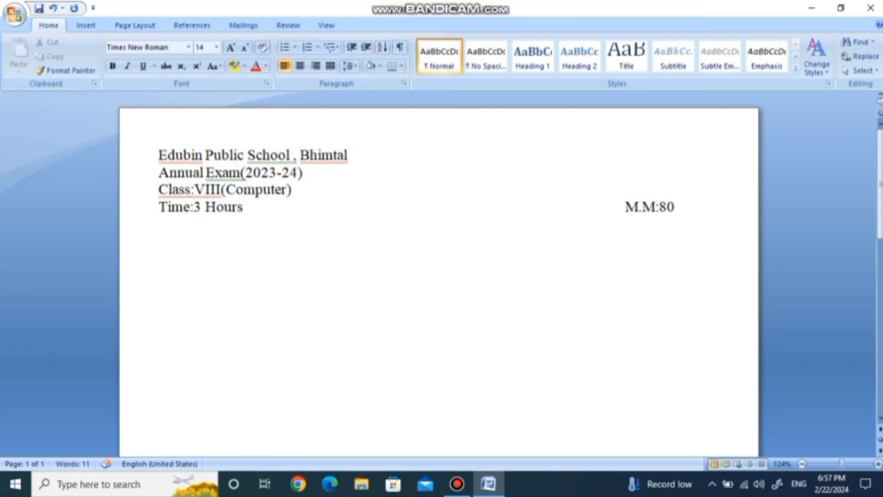
key("Tab")
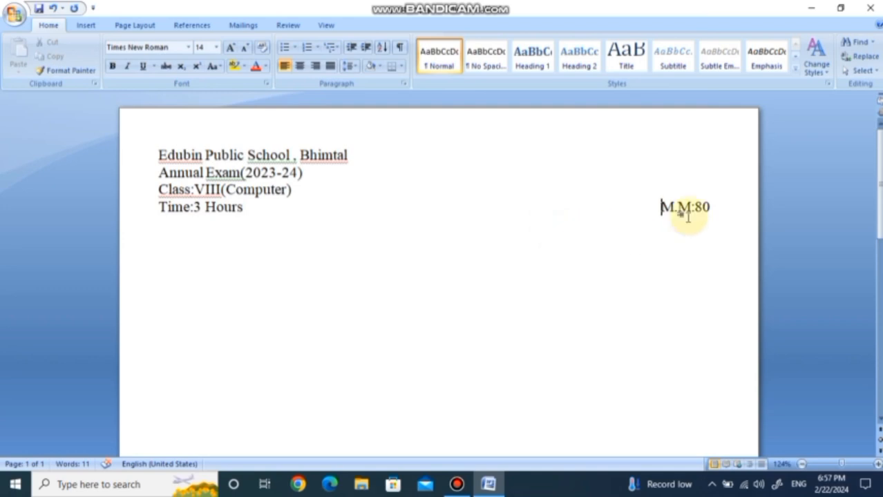
Step: Add a "Name:" line with an underscore blank for the student below the "Time:3 Hours" line
left_click(722, 199)
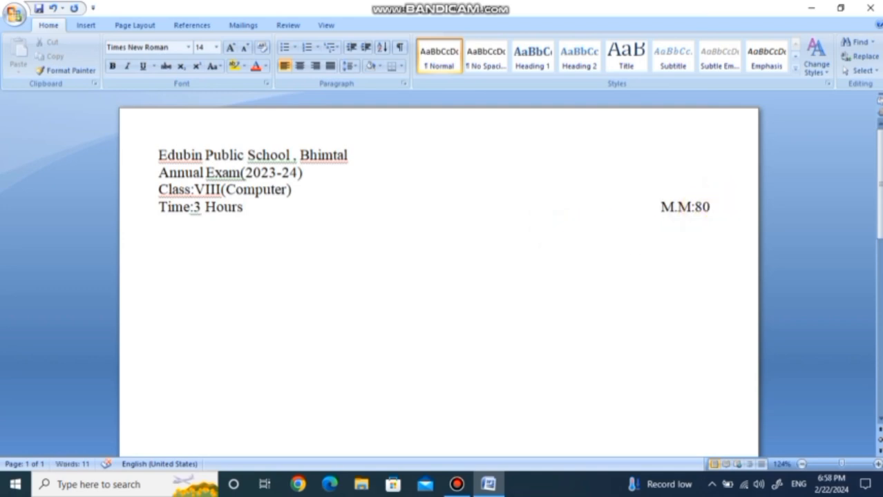
type("Name")
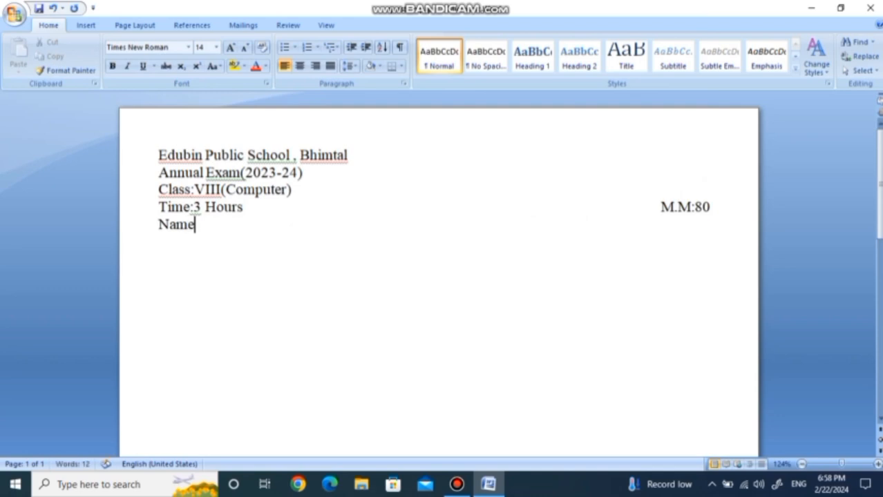
type(":________")
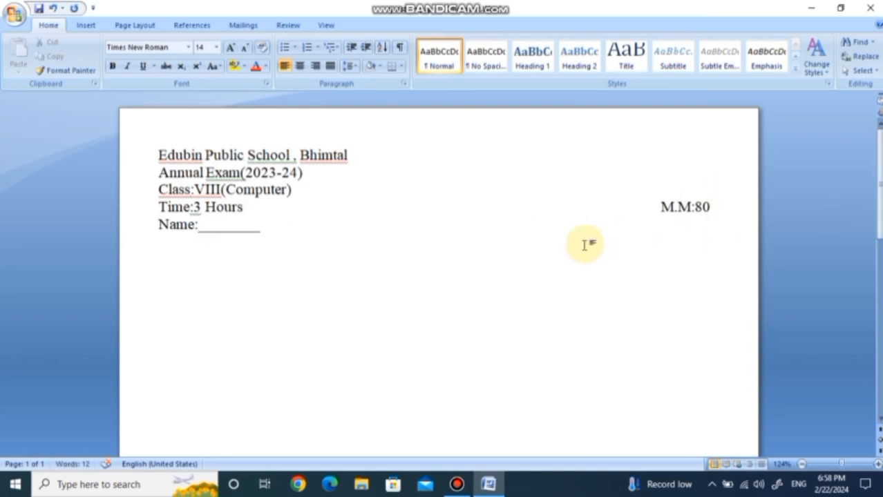
Step: Add "Date:____" to the Name line and adjust the spacing before it so it sits at the far right end, below "M.M:80"
key("Tab")
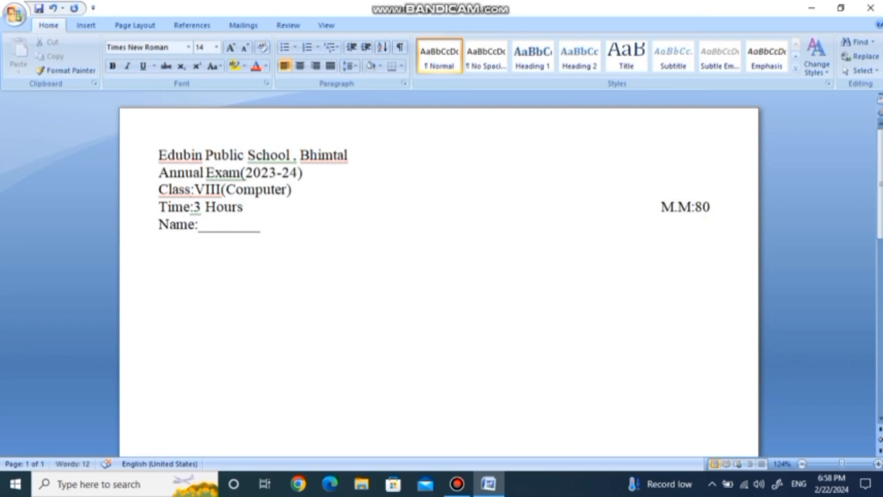
type("Date:____")
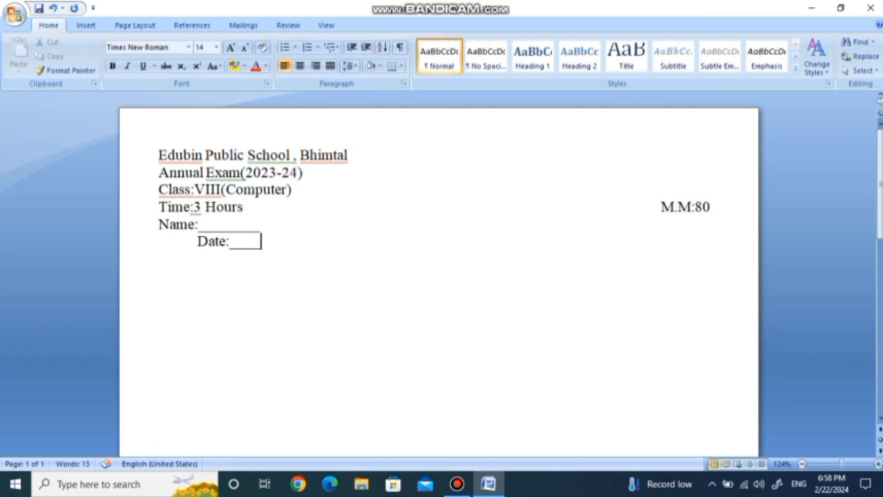
left_click(197, 243)
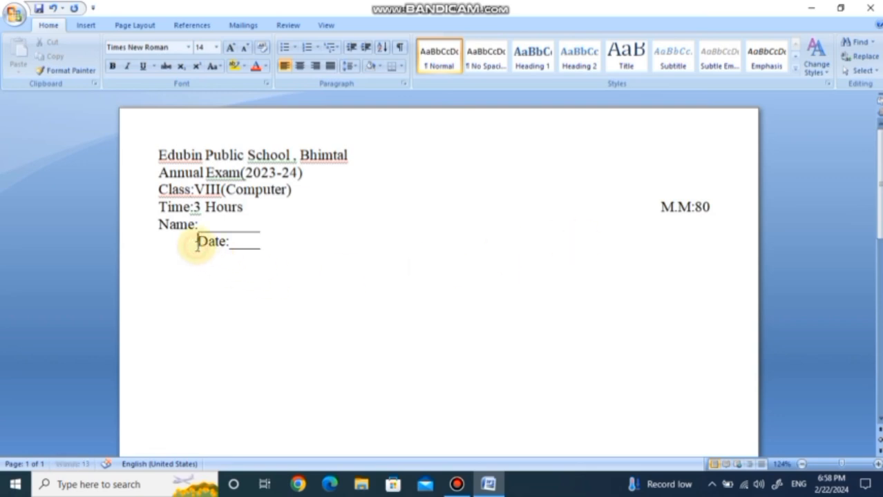
key("BackSpace")
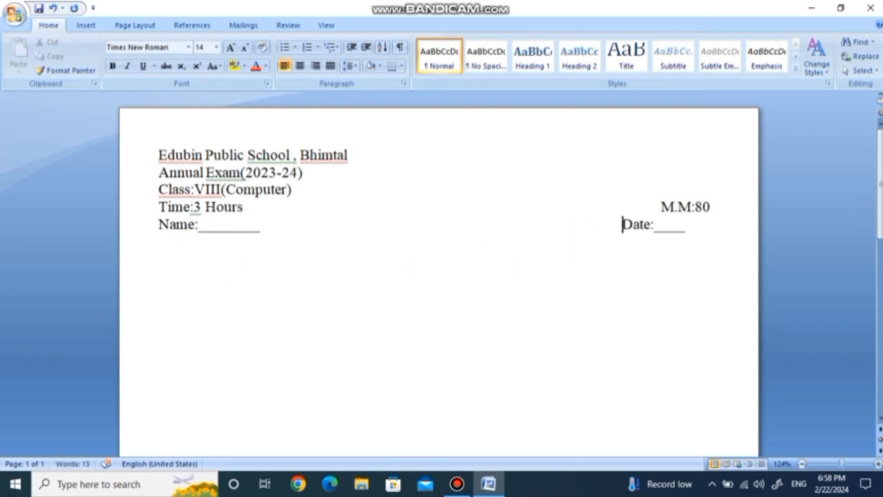
key("Tab")
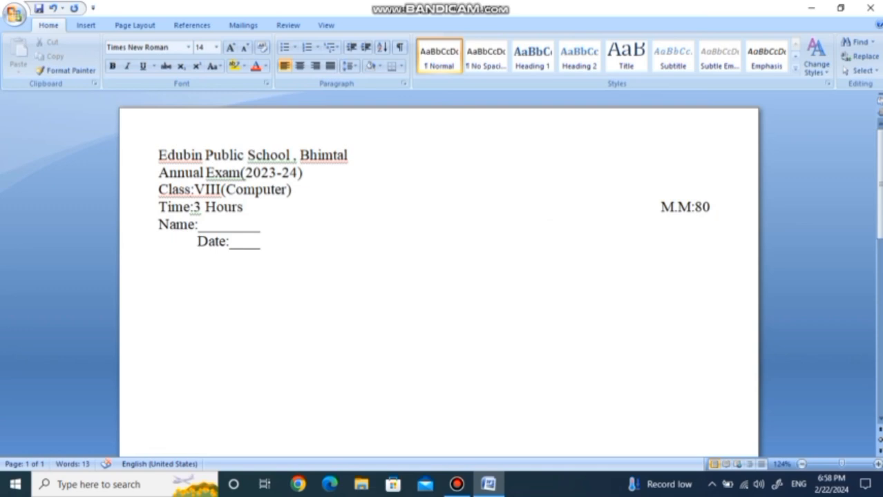
key("BackSpace")
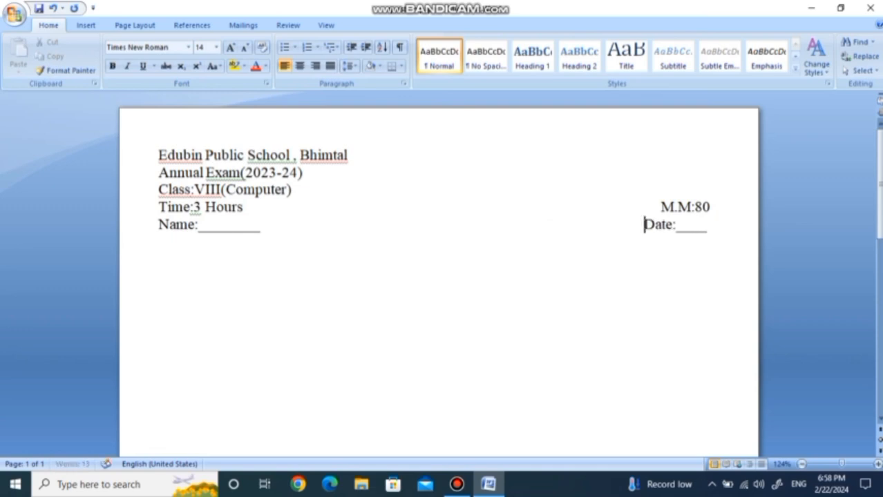
key("BackSpace")
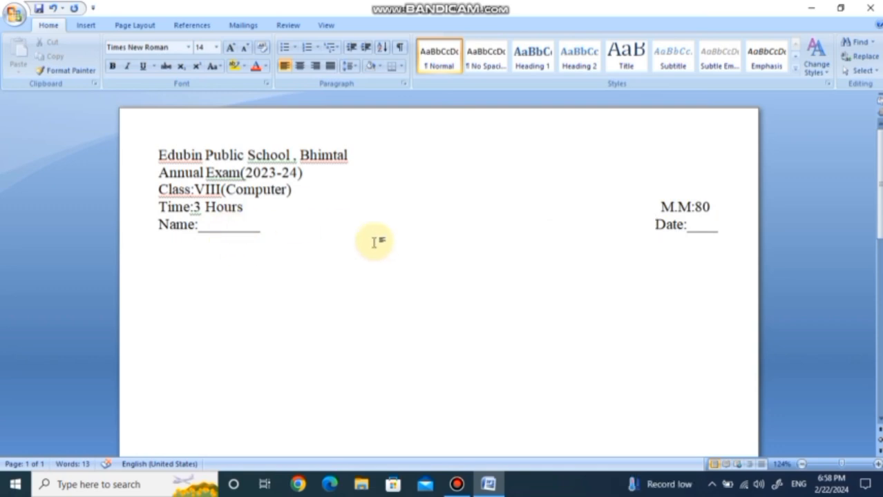
Step: Reduce the spacing before "M.M:80" so that it starts roughly level with the "Date:" text below it
left_click(658, 207)
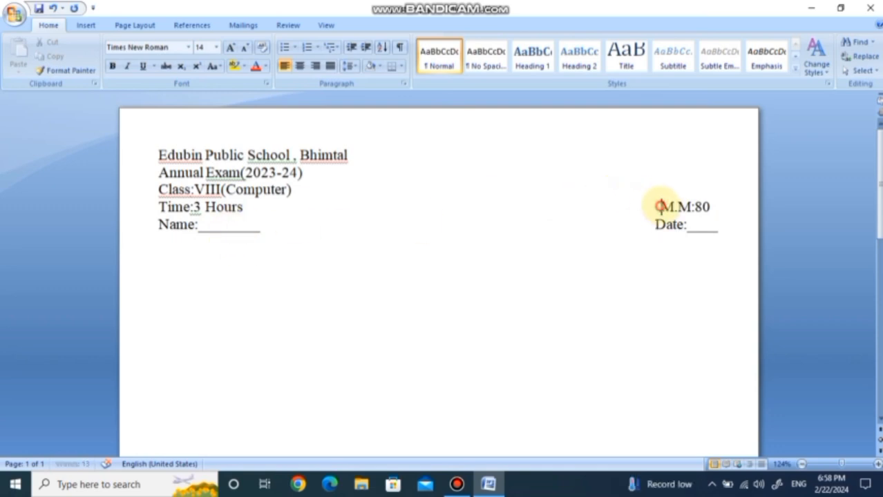
key("BackSpace")
key("BackSpace")
key("BackSpace")
key("BackSpace")
key("BackSpace")
key("BackSpace")
key("BackSpace")
key("BackSpace")
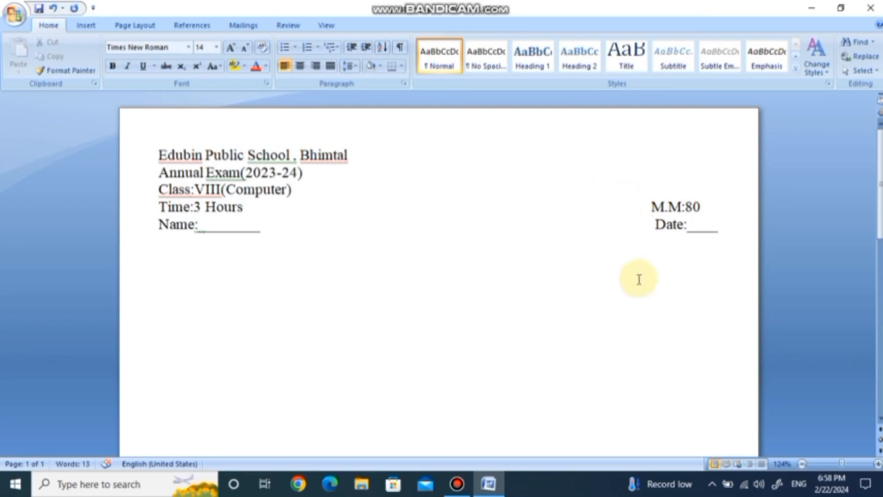
Step: Insert a full-width double divider line below the Name and Date line, using a row of equals signs
left_click(158, 231)
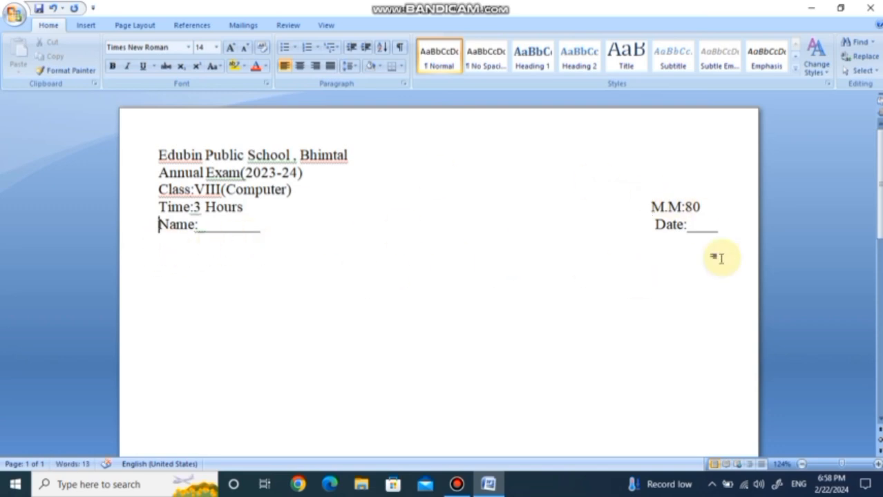
left_click(722, 234)
key("Return")
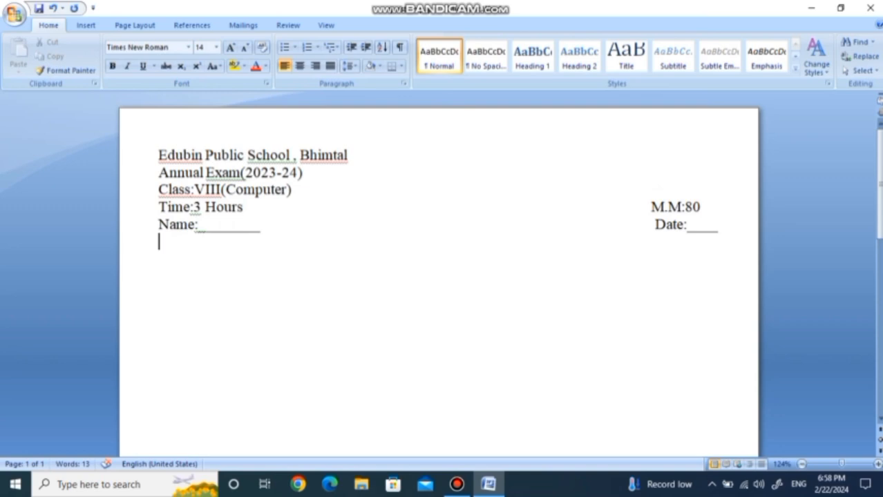
type("====")
key("Return")
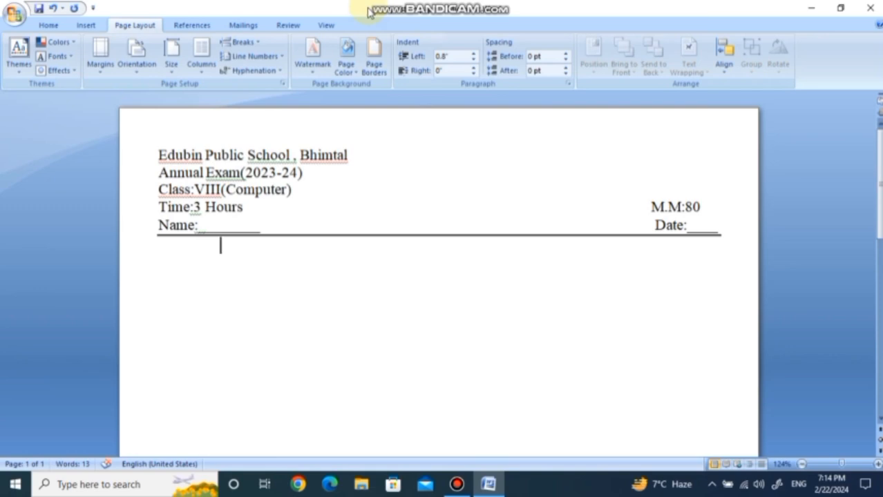
Step: Start a 1., 2., 3. numbered list below the divider and enter "Tick the correct answer:" as its first item
right_click(210, 252)
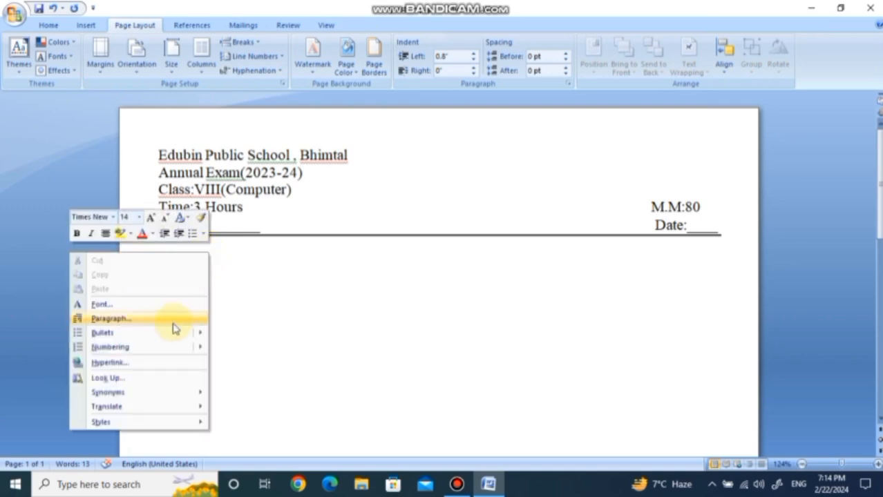
mouse_move(176, 353)
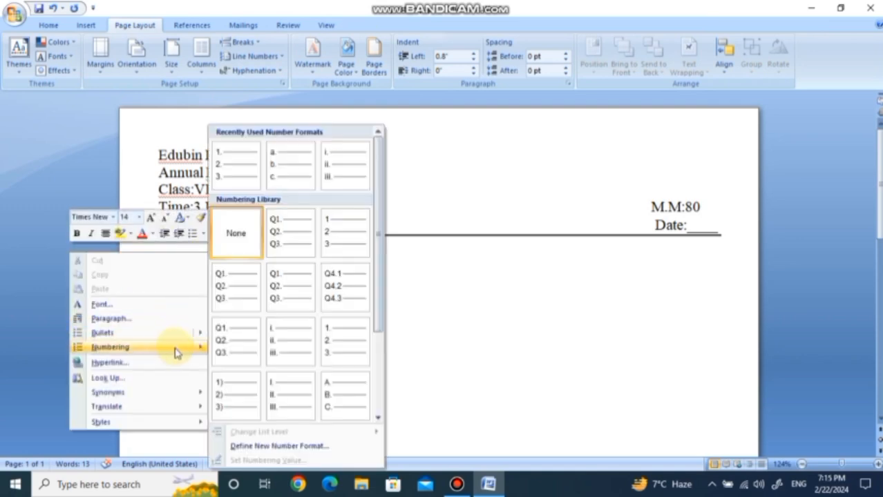
left_click(240, 164)
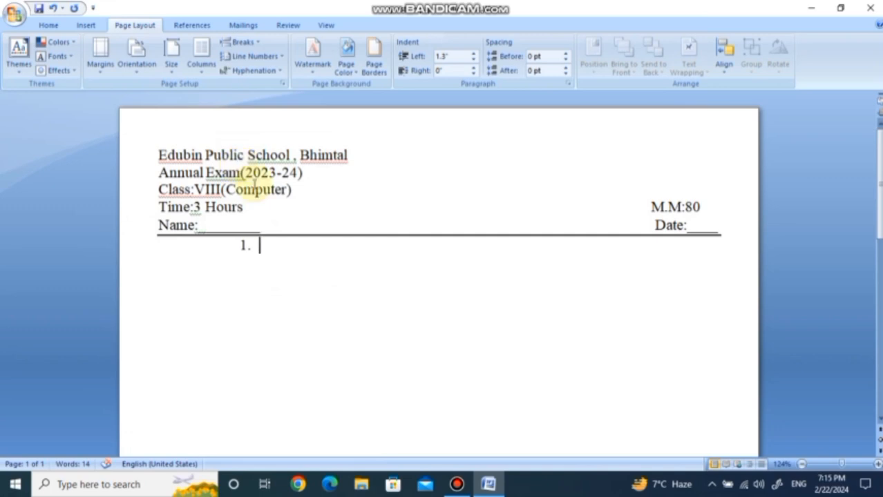
type("Tic")
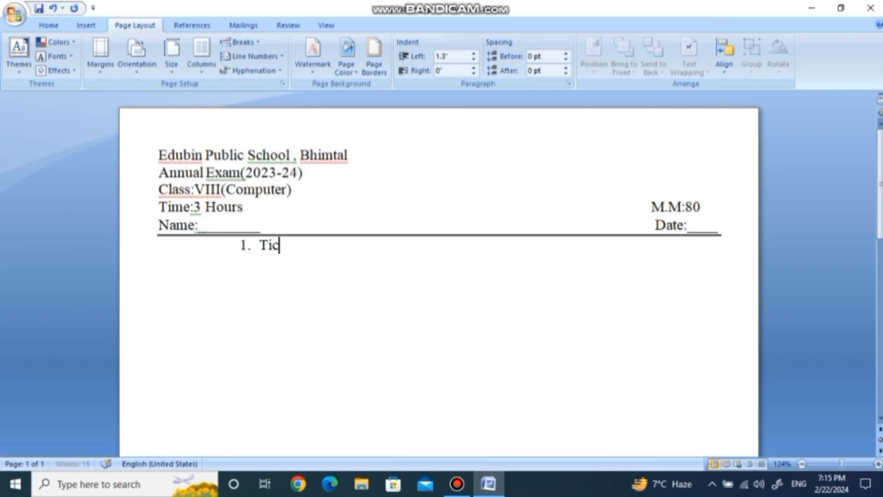
type("k the corre")
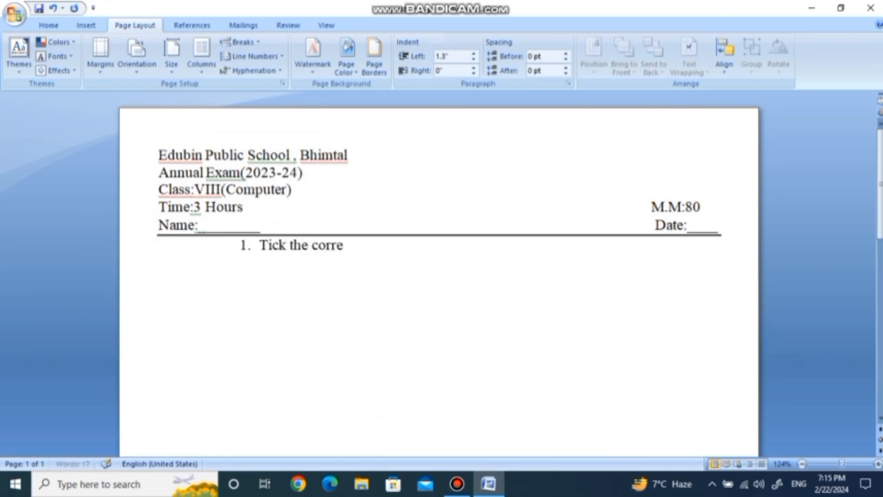
type("ct answe")
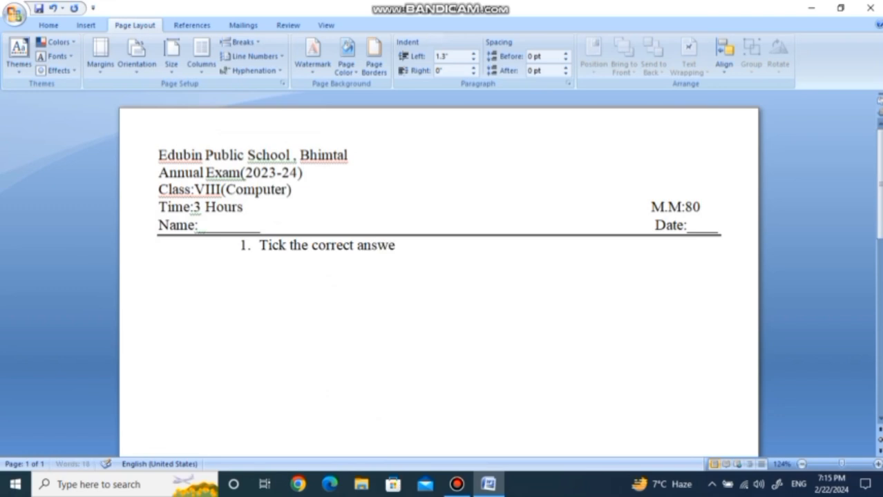
type("r:")
Step: Start a lowercase Roman numeral sublist (i., ii., iii.) on a new line below "Tick the correct answer:"
key("Return")
key("BackSpace")
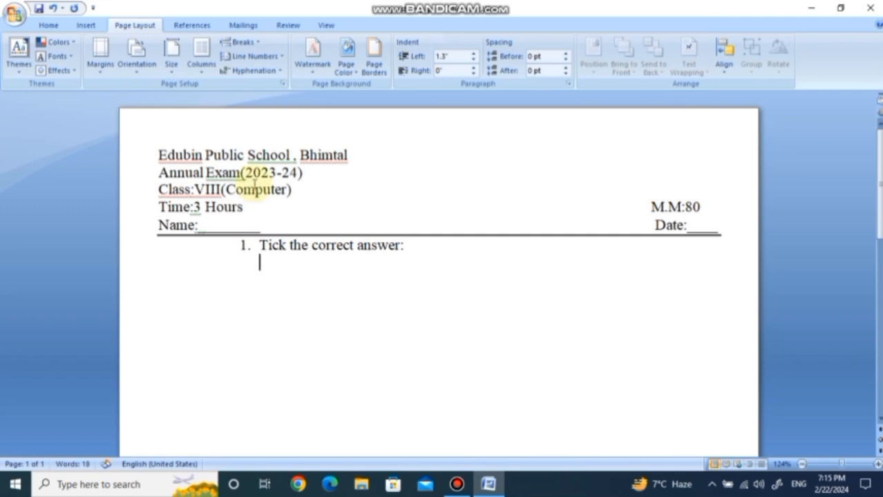
right_click(260, 262)
mouse_move(207, 366)
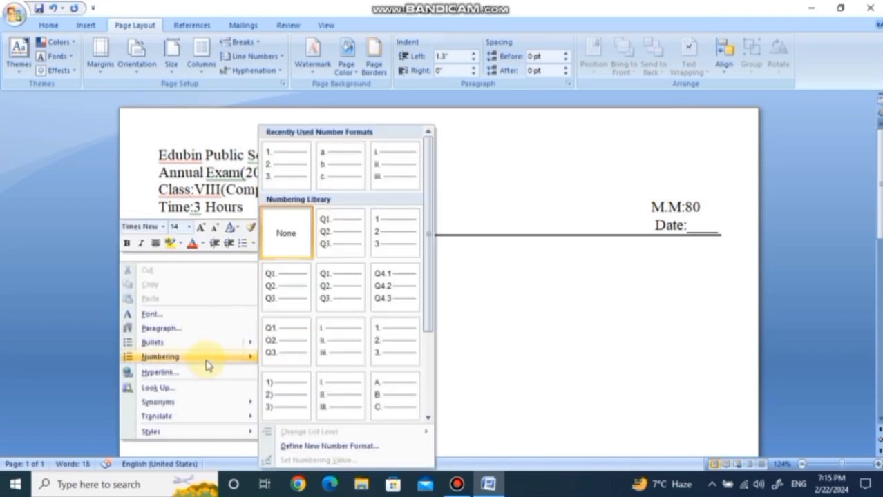
left_click(387, 166)
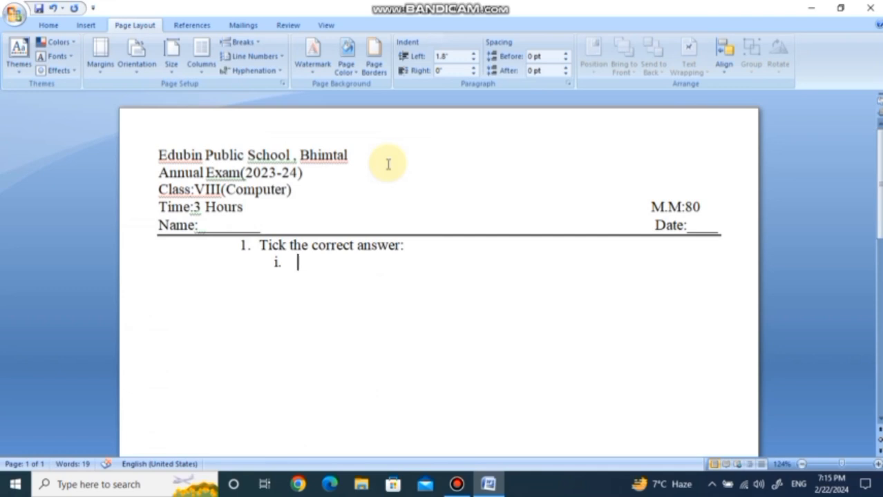
Step: Enter "The Primary key button is present on the ______tab." as question i
type("The ")
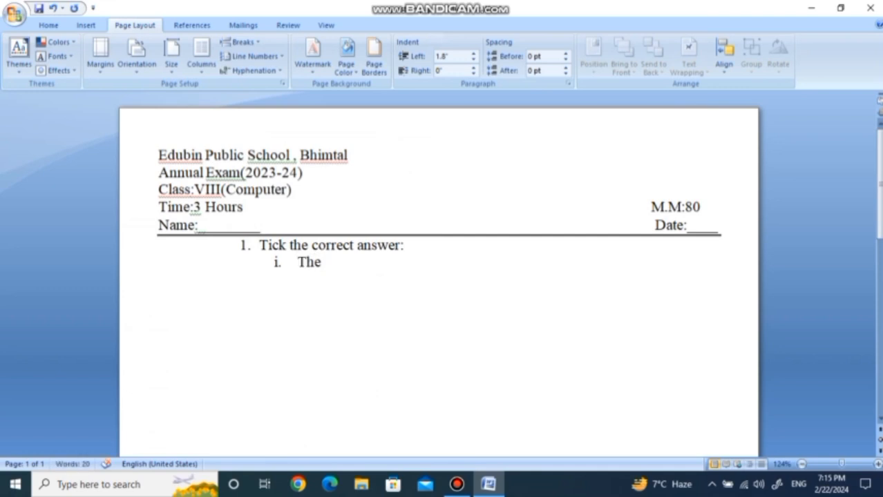
type("Primar")
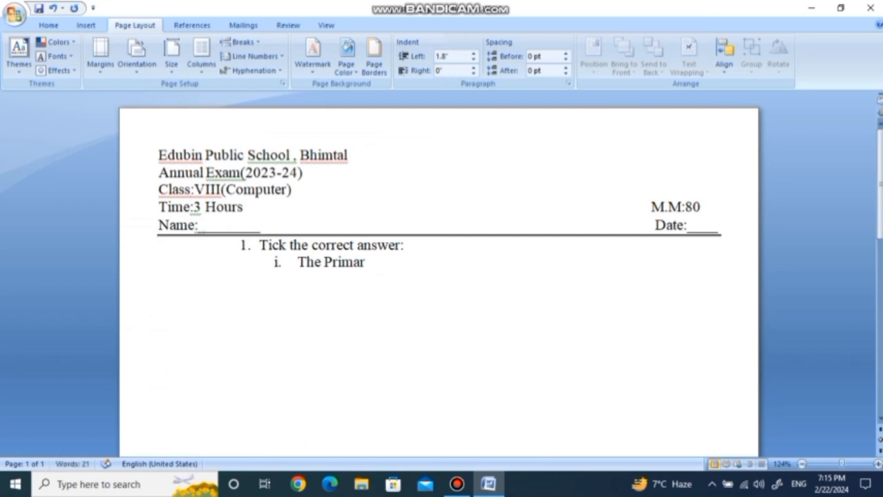
type("y key")
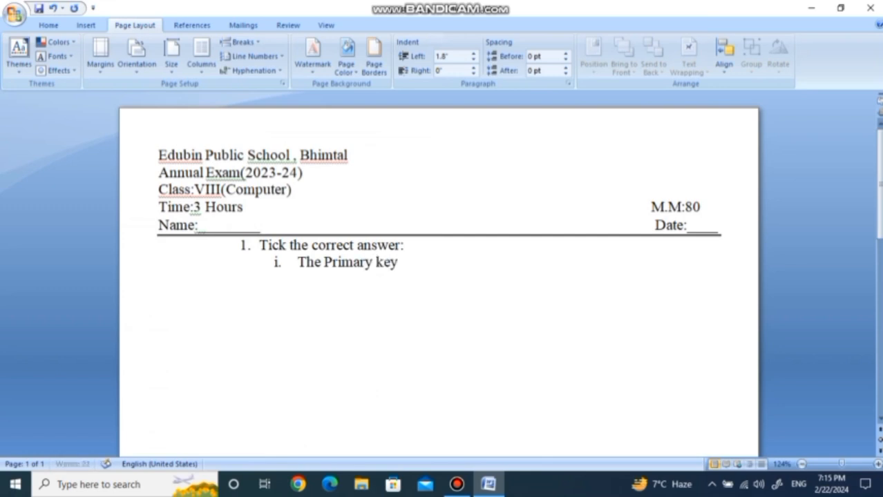
type(" butt")
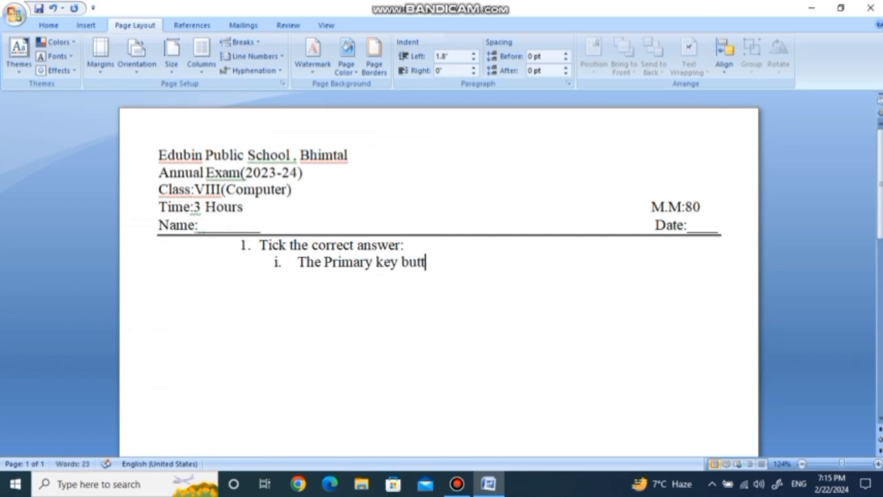
type("on is")
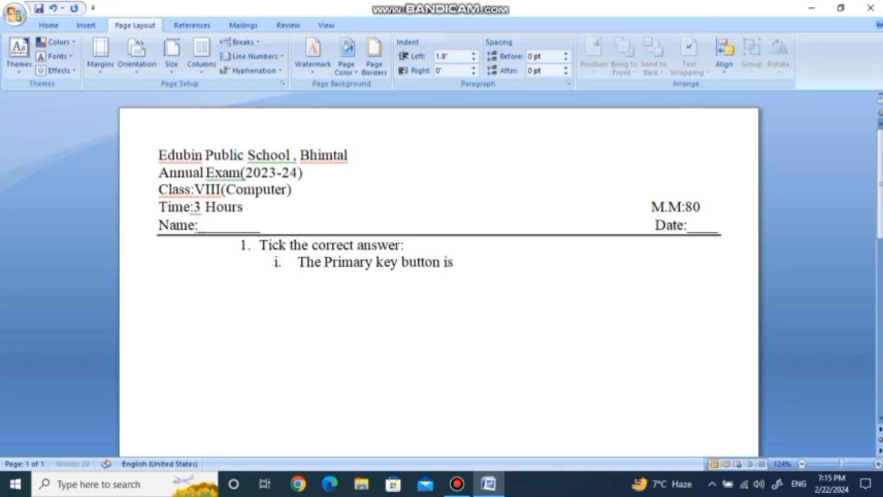
type(" present on th")
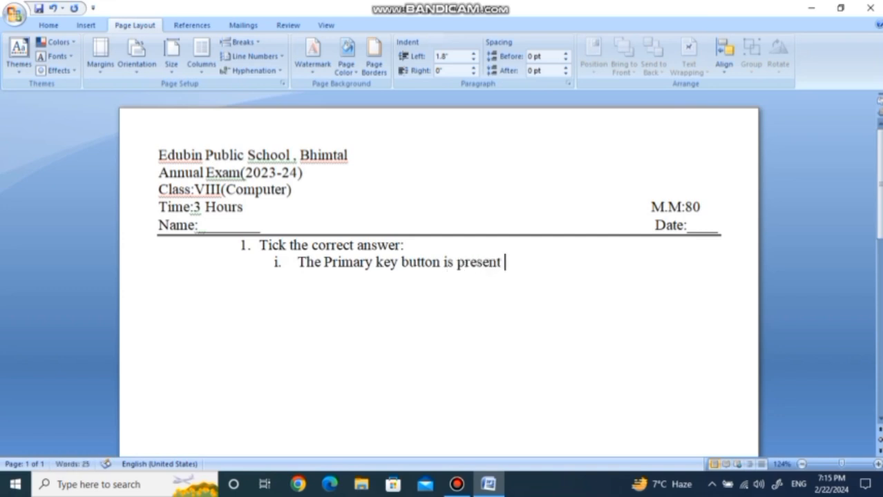
type("e ")
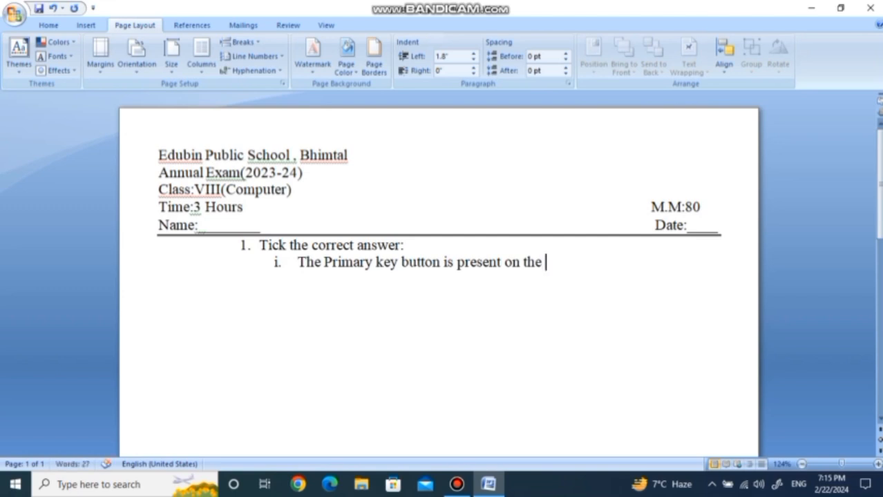
type("______tab.")
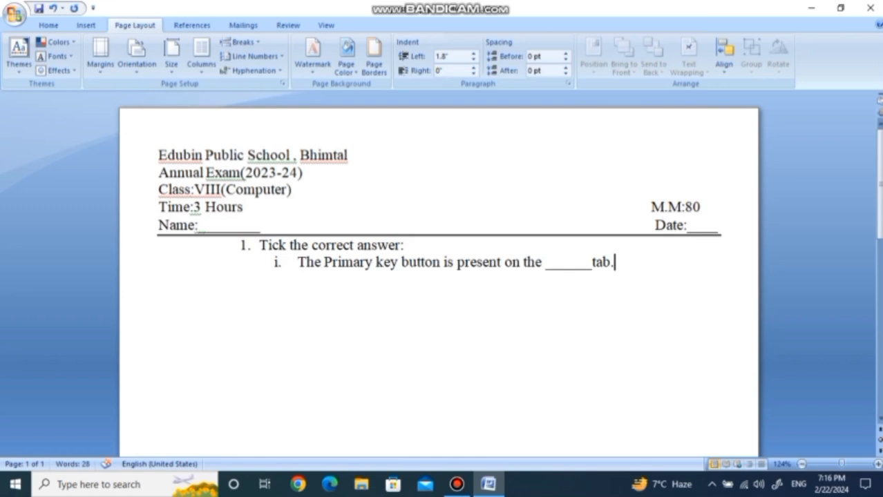
Step: Start a lowercase lettered list (a., b., c.) for the answer options on a new line below question i
key("Return")
key("BackSpace")
left_click(296, 281)
right_click(295, 280)
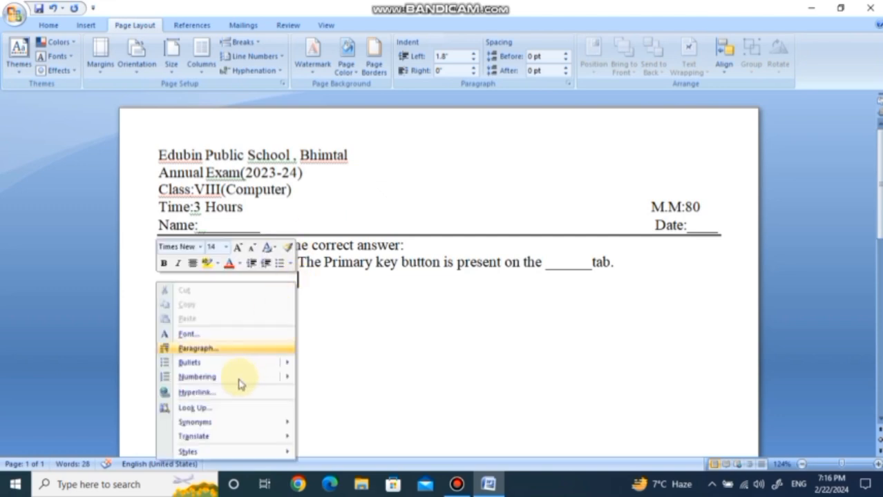
mouse_move(237, 381)
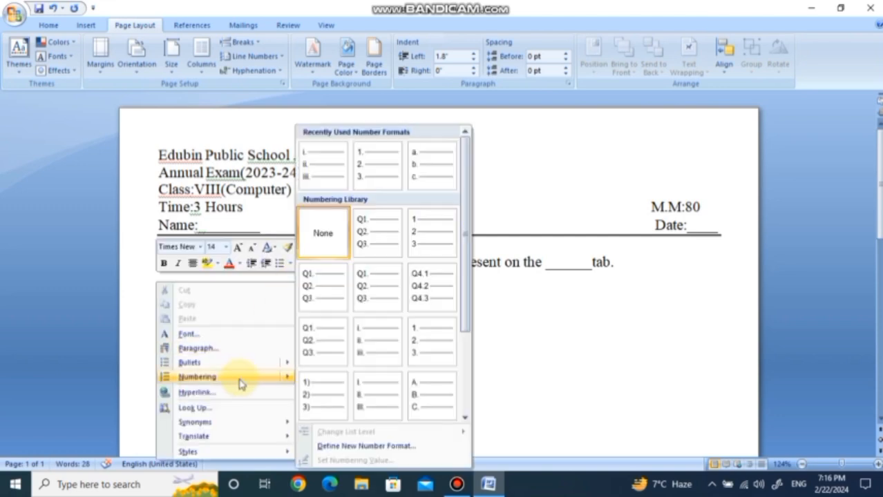
left_click(427, 165)
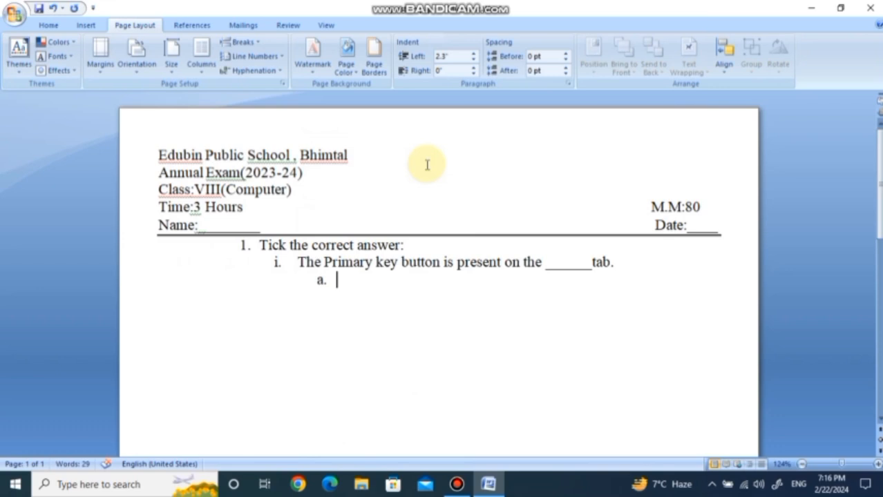
Step: Enter "Home", "Create" and "Design" as answer options a, b and c of question i, and end the lettered list
type("home")
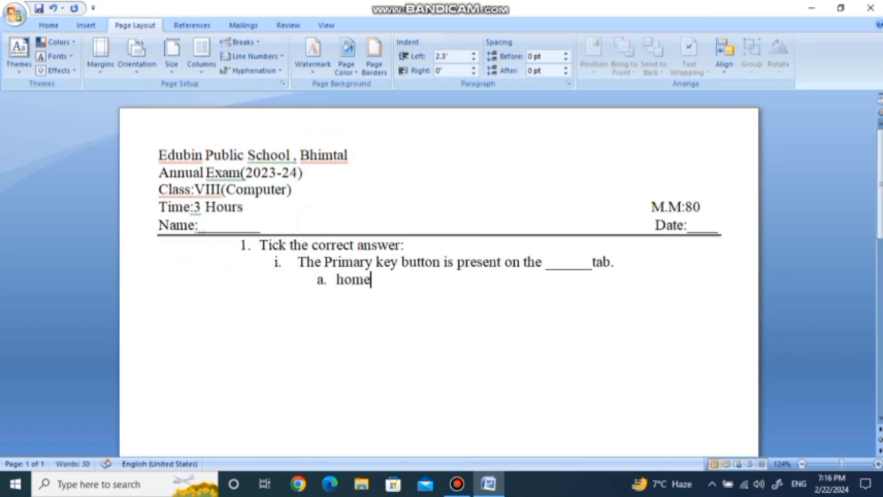
key("Return")
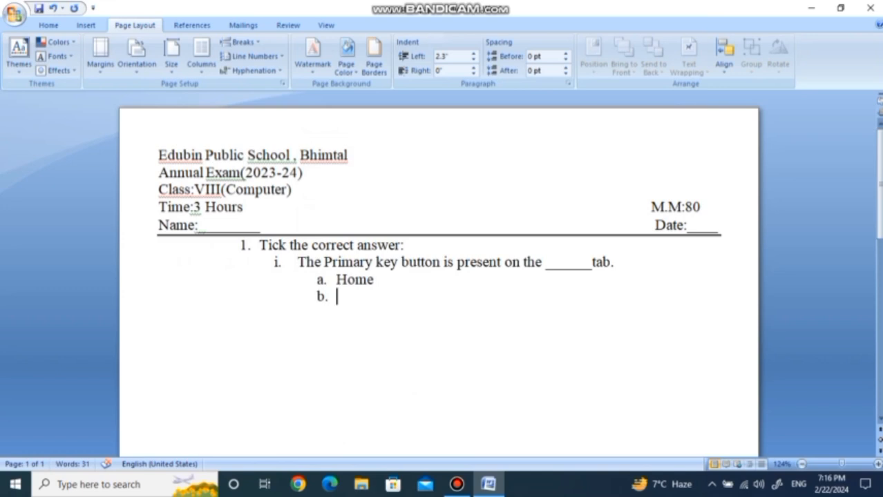
type("create")
key("Return")
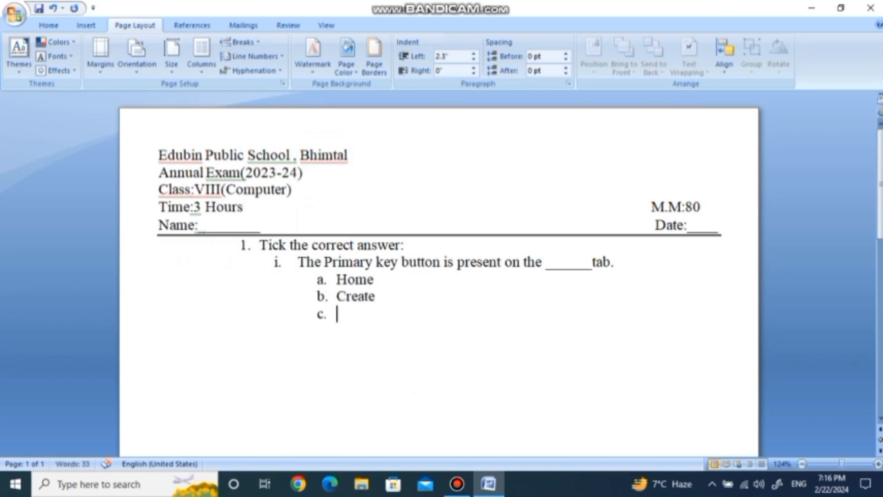
type("design")
key("Return")
key("Return")
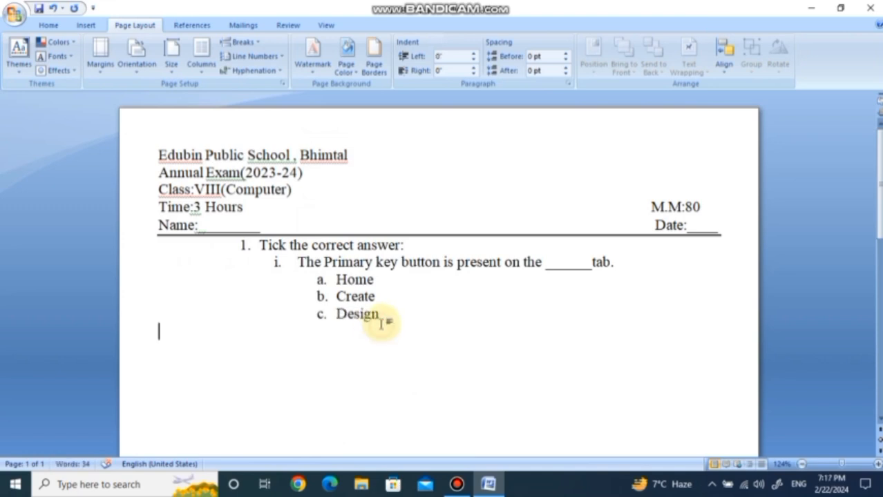
Step: Leave a blank line below option c "Design" and continue the lowercase Roman numeral list with item ii
left_click(383, 315)
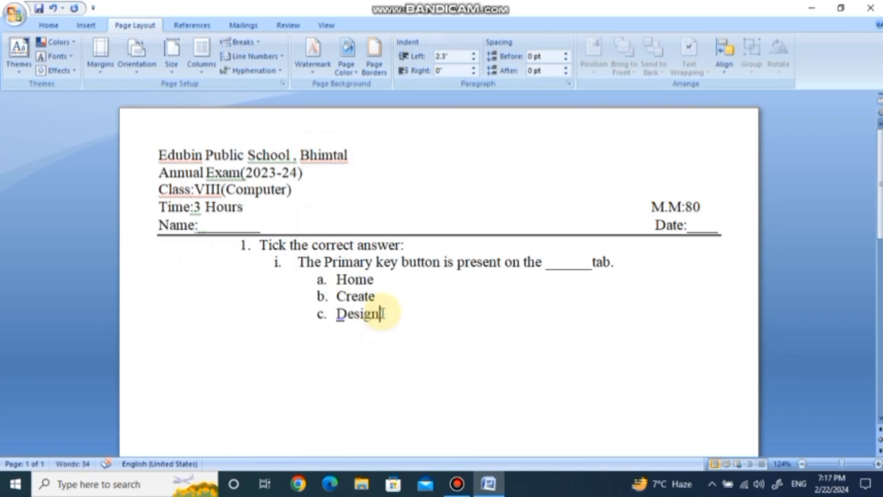
key("Return")
key("Return")
key("Return")
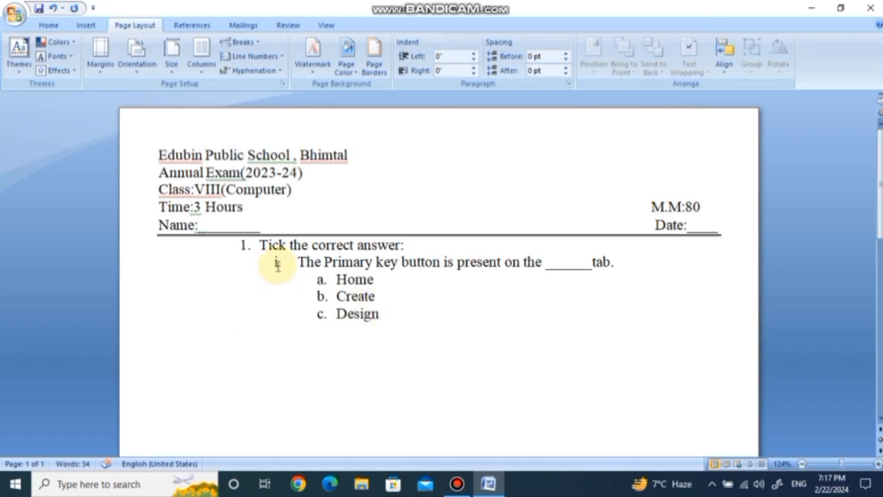
right_click(166, 351)
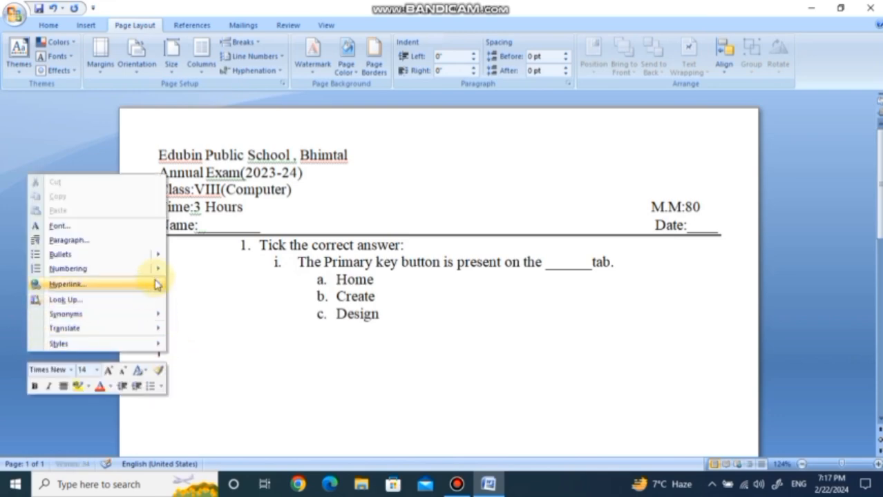
mouse_move(155, 276)
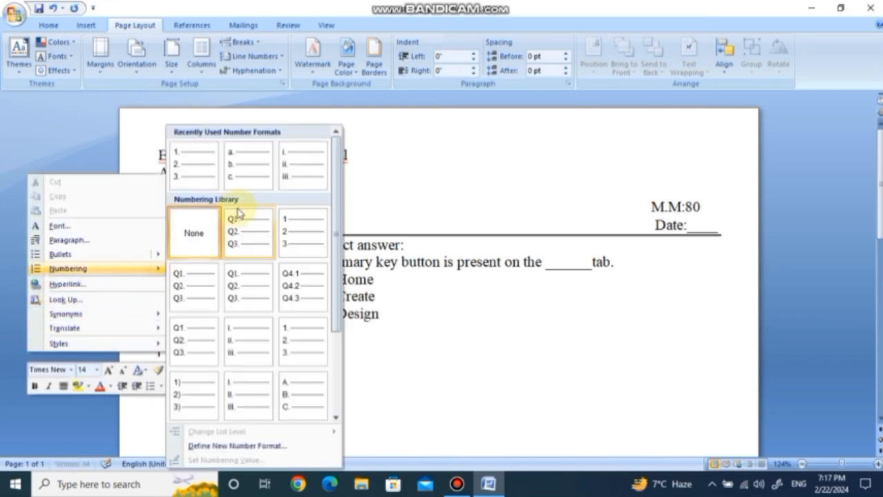
left_click(291, 173)
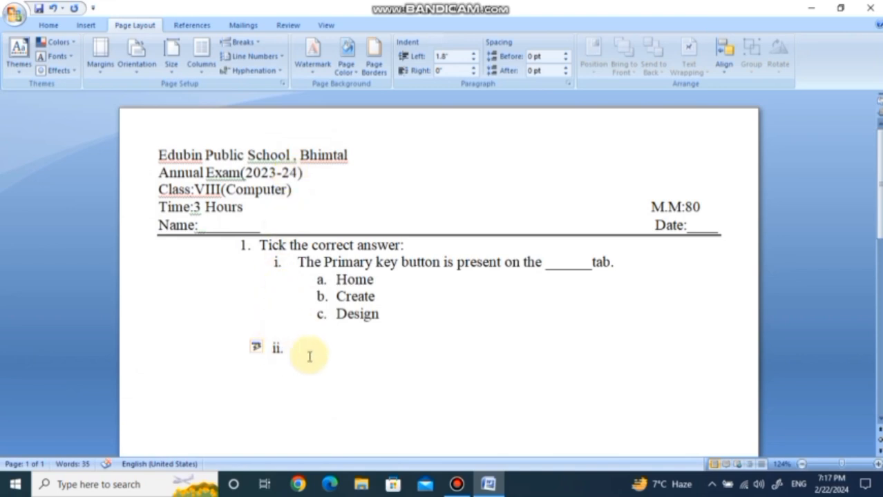
Step: Enter "Which key is pressed to run a program in Visual Basic?" as question ii
type("Wh")
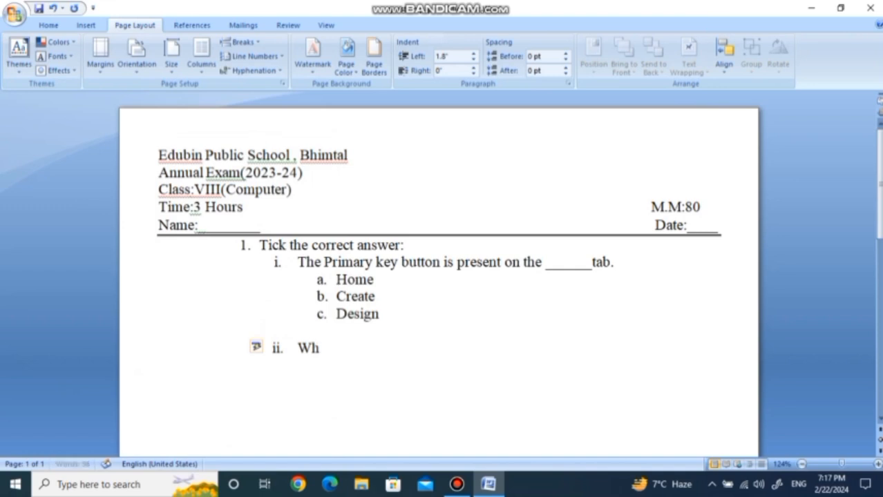
type("ich ")
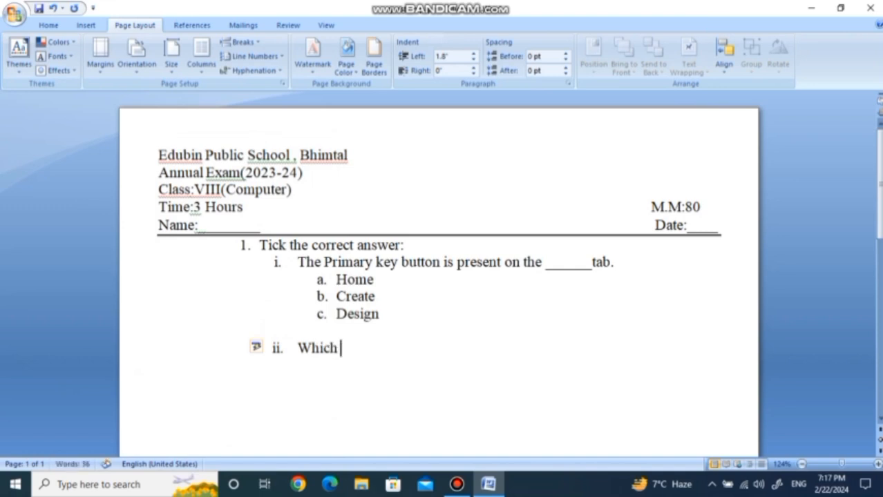
type("key")
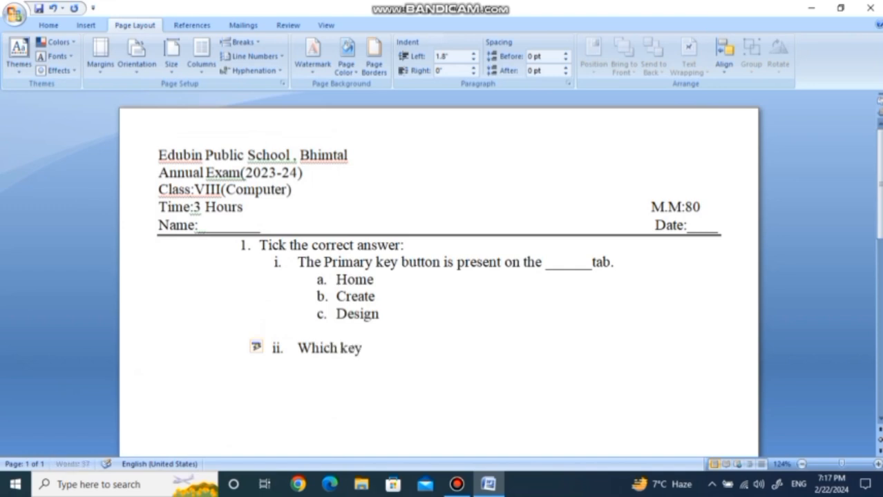
type(" is pressed ")
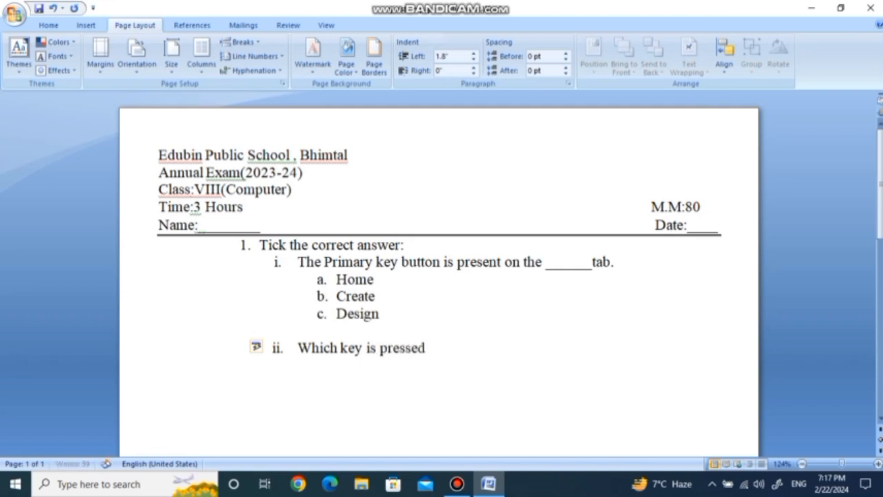
type("to run a progra")
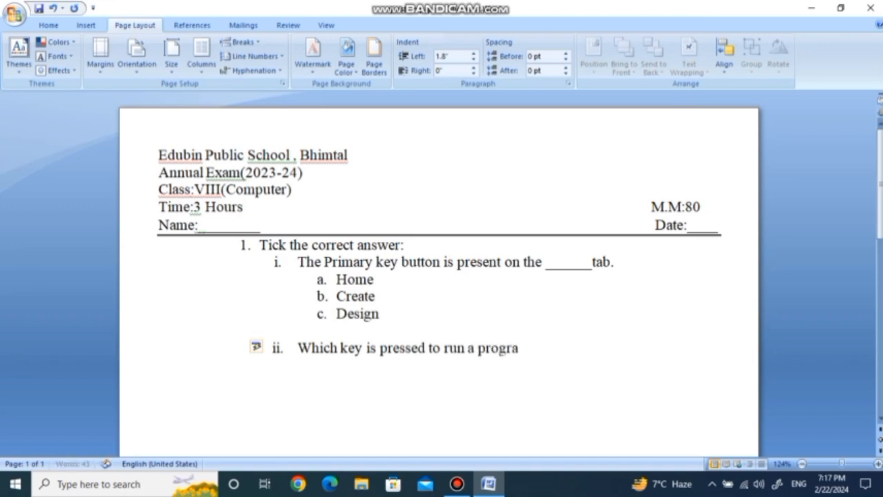
type("m in V")
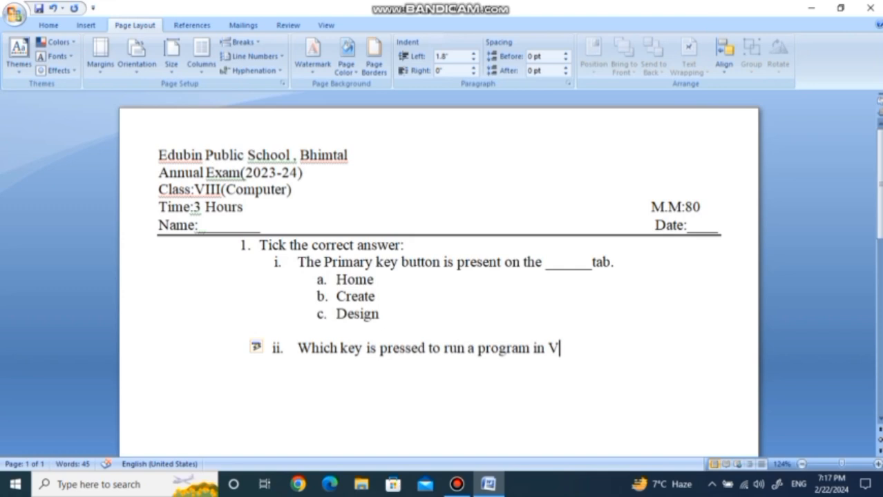
type("isual Basi")
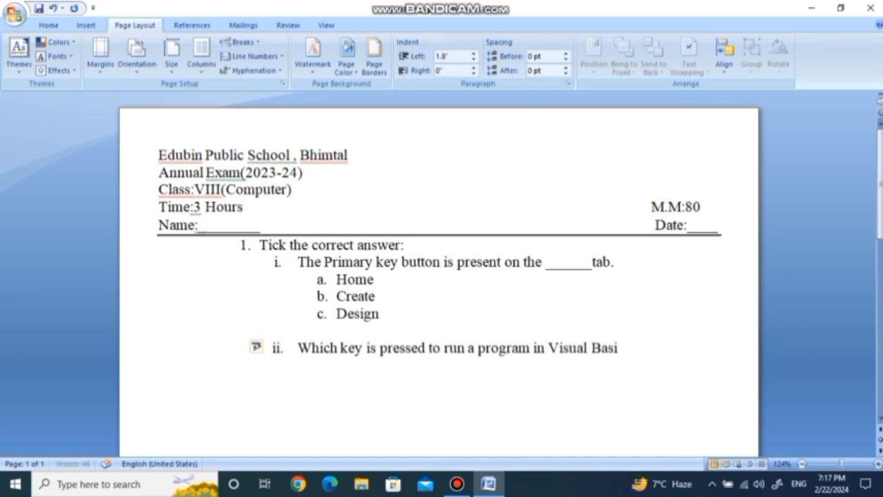
type("c?")
Step: Start a new lowercase lettered list (a., b., c.) for the answer options on a new line below question ii
key("Return")
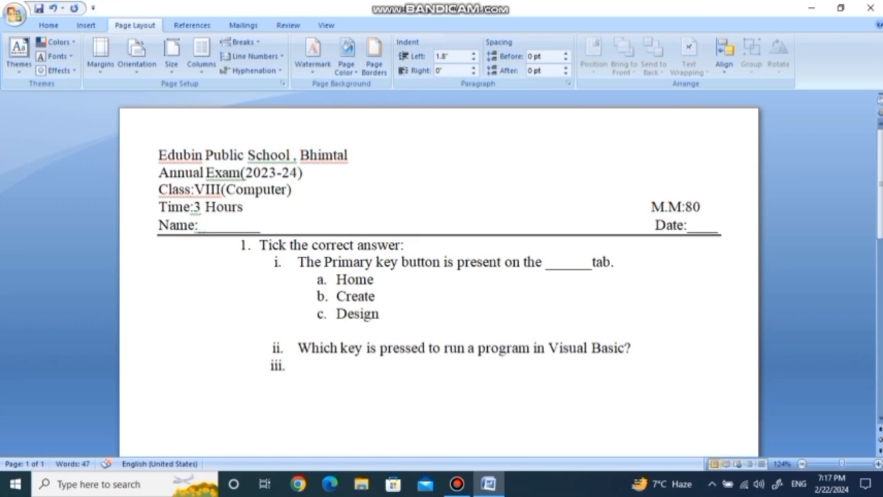
key("BackSpace")
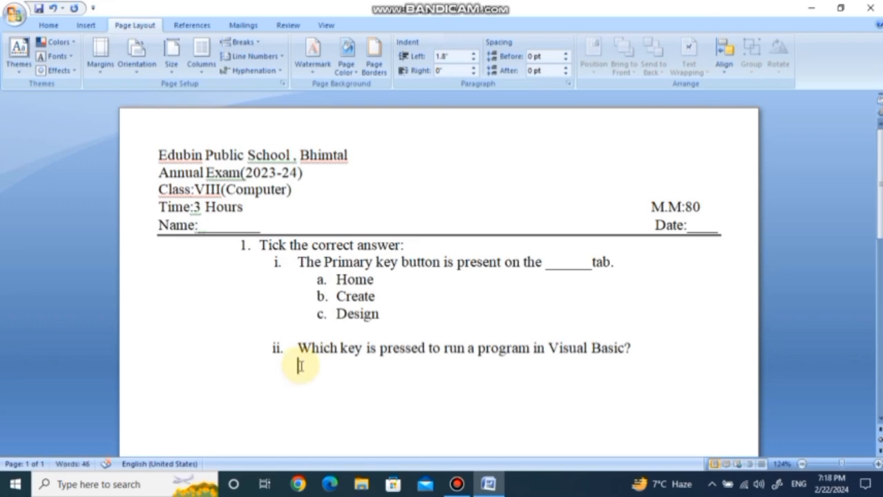
right_click(300, 366)
mouse_move(274, 288)
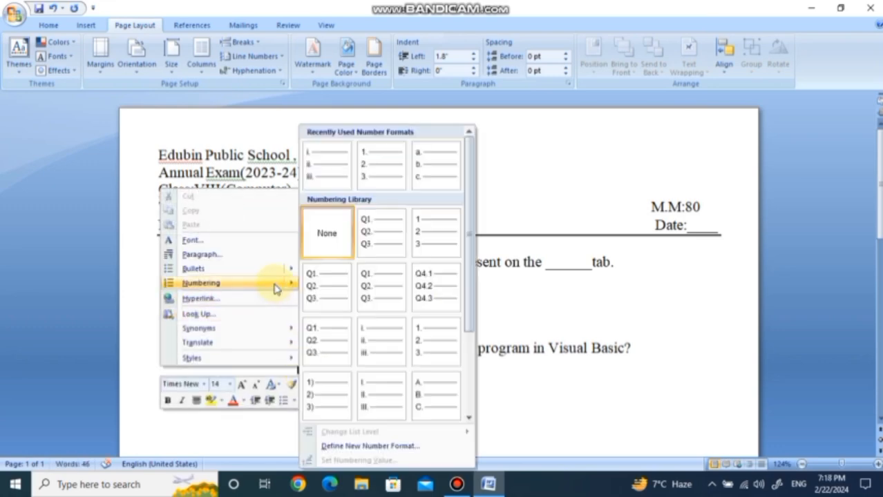
left_click(436, 170)
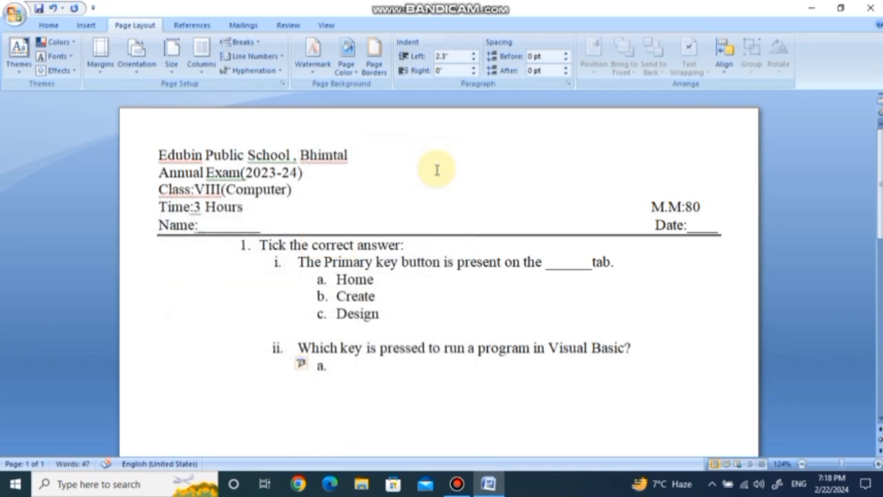
Step: Enter "F2", "F4" and "F5" as answer options a, b and c of question ii, without a lettered fourth option
type("F2")
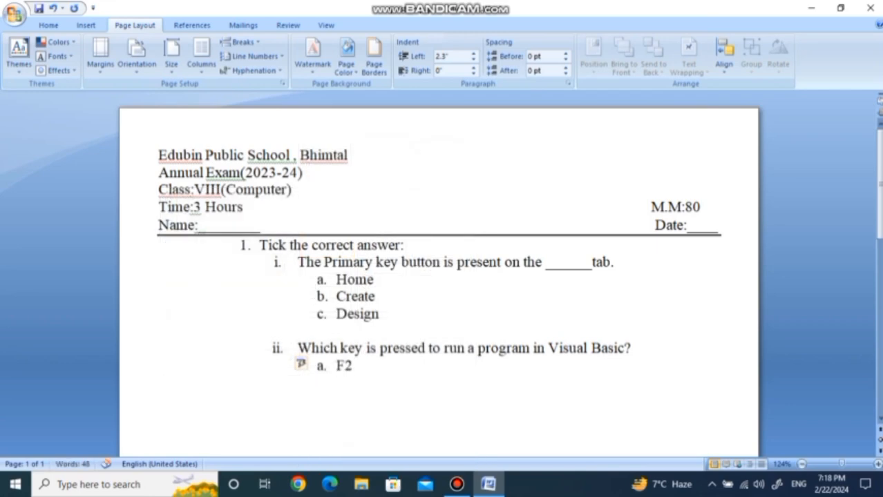
key("Return")
type("F4")
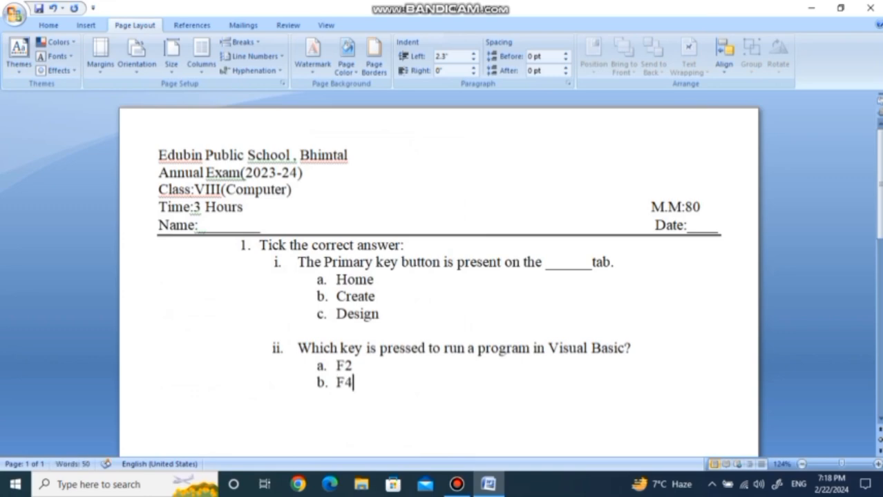
key("Return")
type("F5")
key("Return")
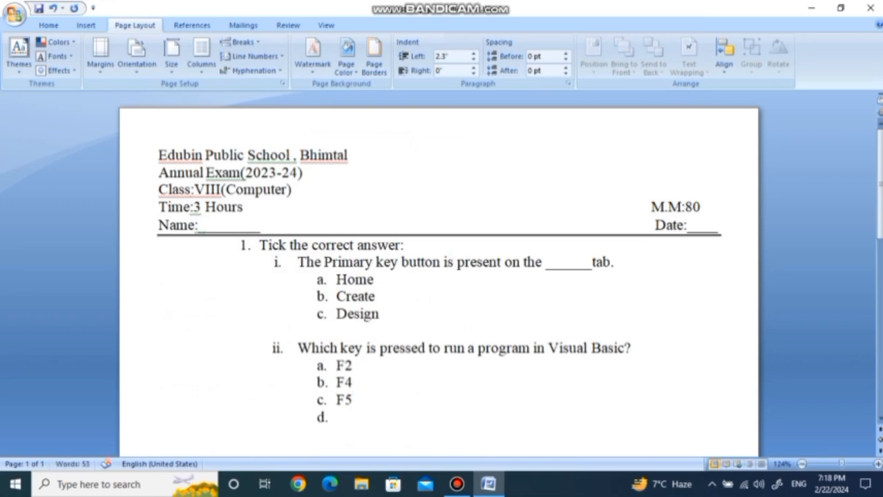
key("BackSpace")
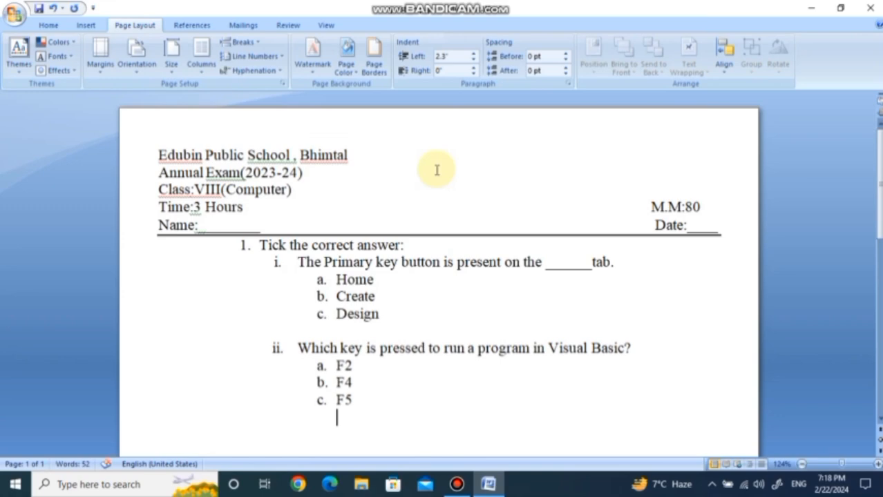
Step: Leave a blank line below option c "F5" and continue the 1., 2., 3. list with "Fill in the blanks:" as item 2
left_click(877, 419)
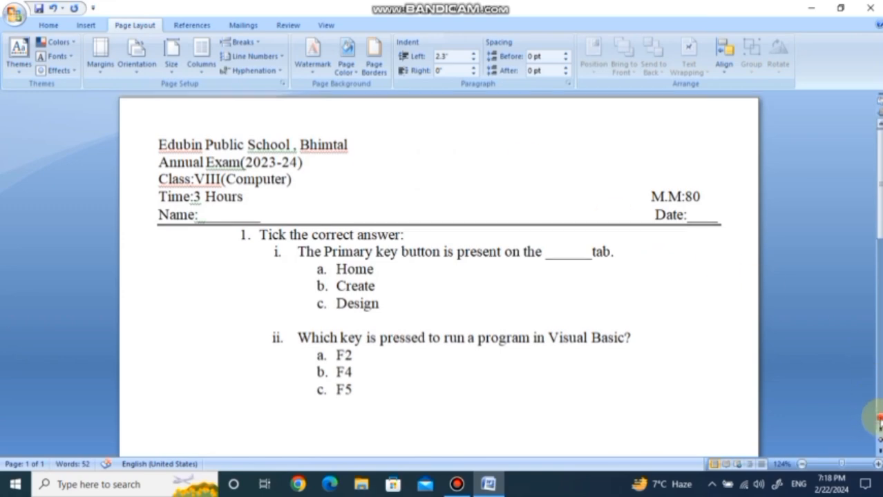
left_click(879, 419)
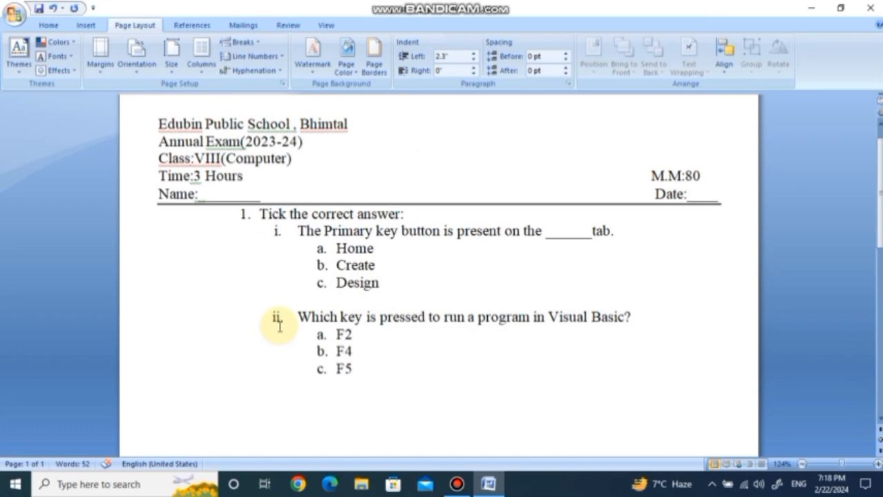
left_click(356, 370)
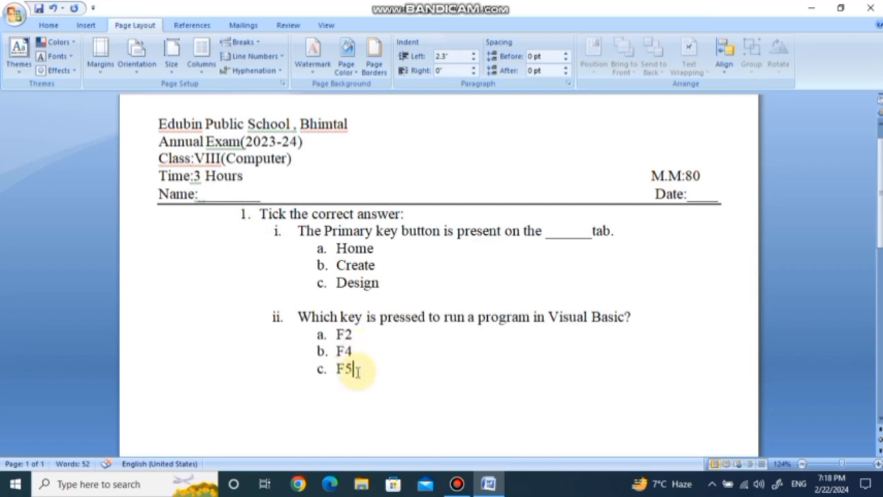
key("Return")
key("Return")
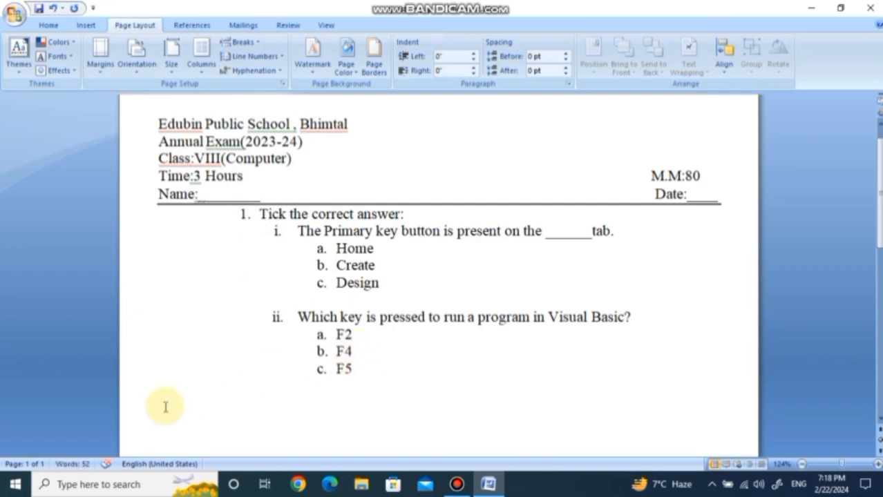
right_click(162, 399)
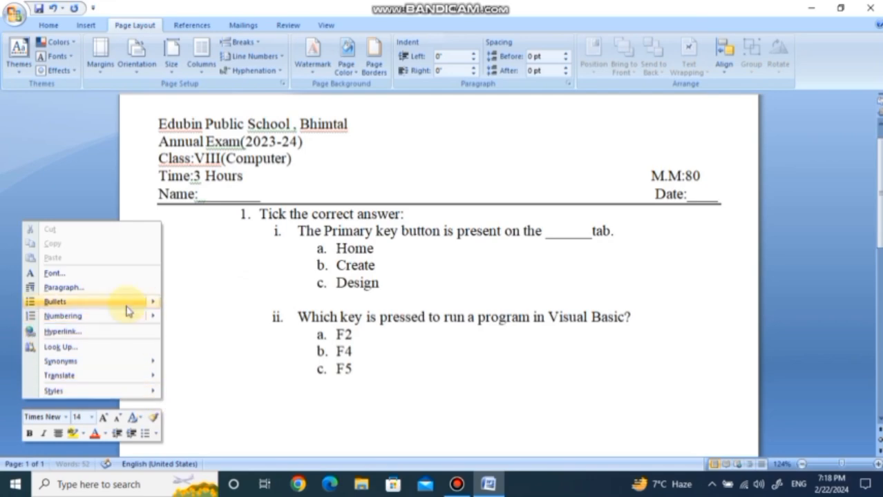
mouse_move(131, 319)
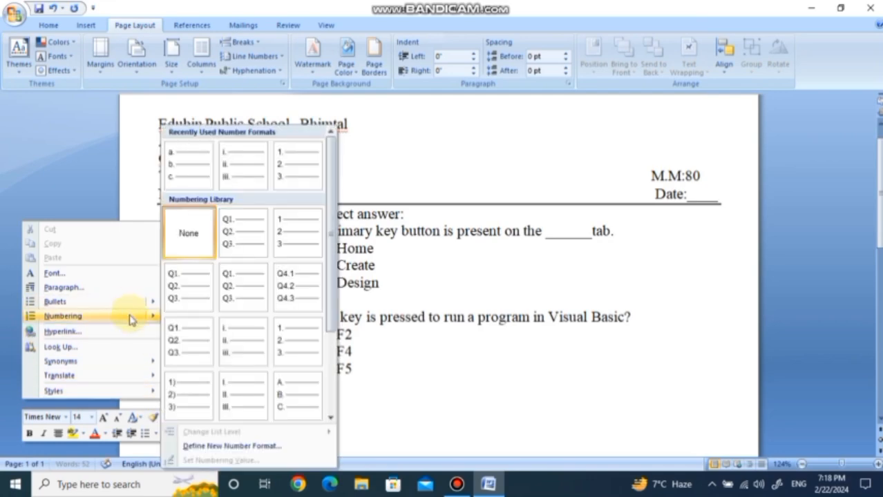
left_click(295, 166)
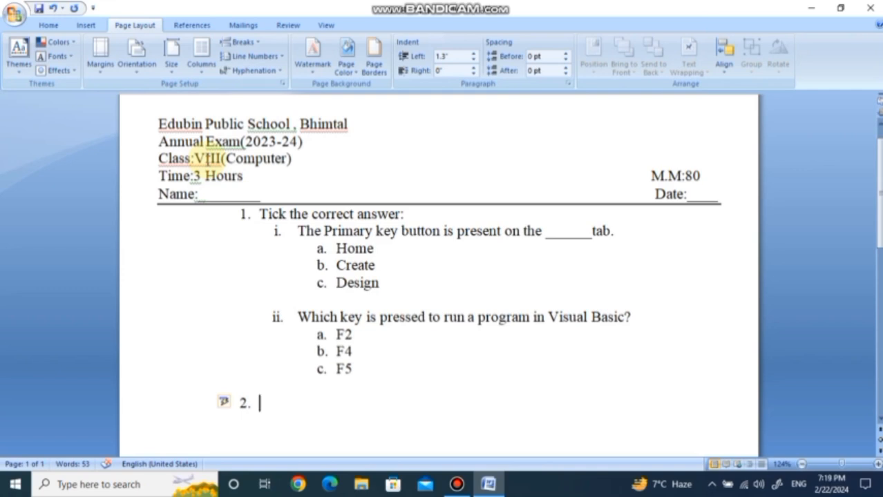
type("Fill in")
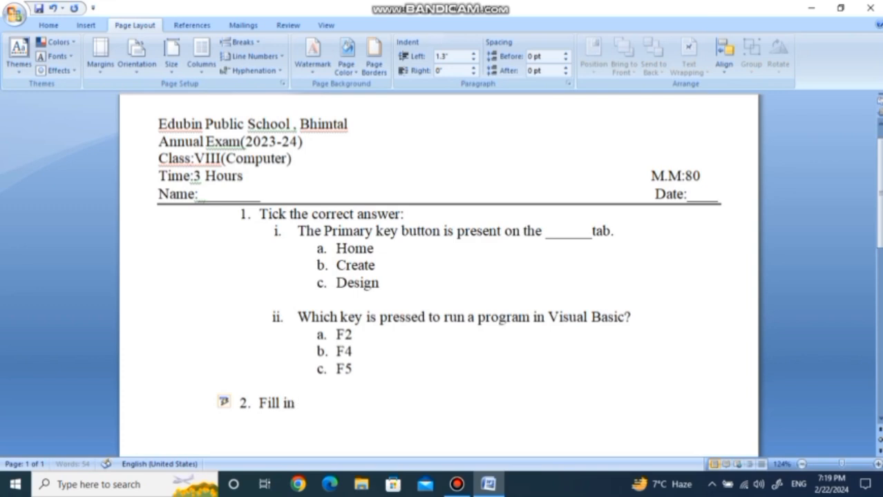
type(" the blanks:")
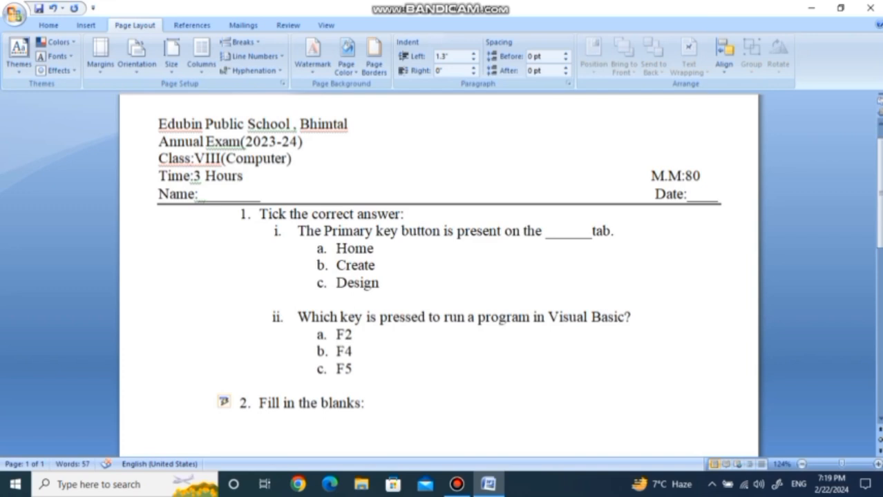
Step: Start a lowercase Roman numeral list (i., ii., iii.) on a new line below "Fill in the blanks:" and restart its numbering at i
key("Return")
key("BackSpace")
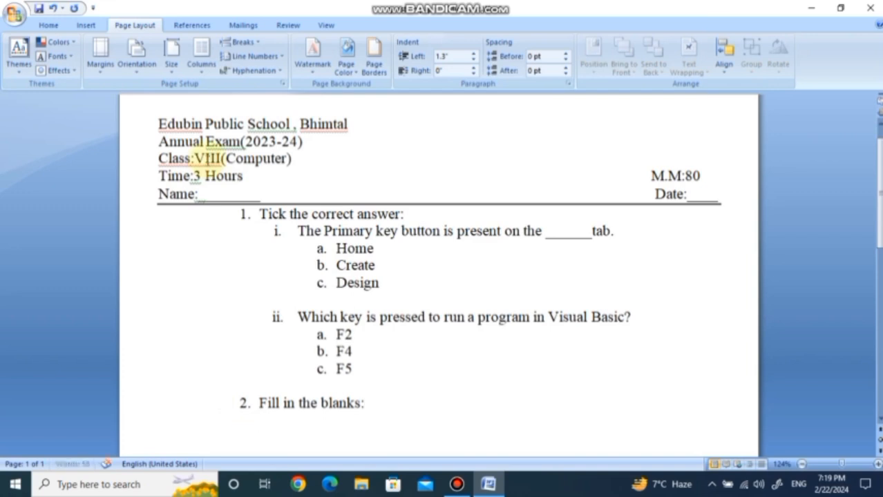
right_click(259, 422)
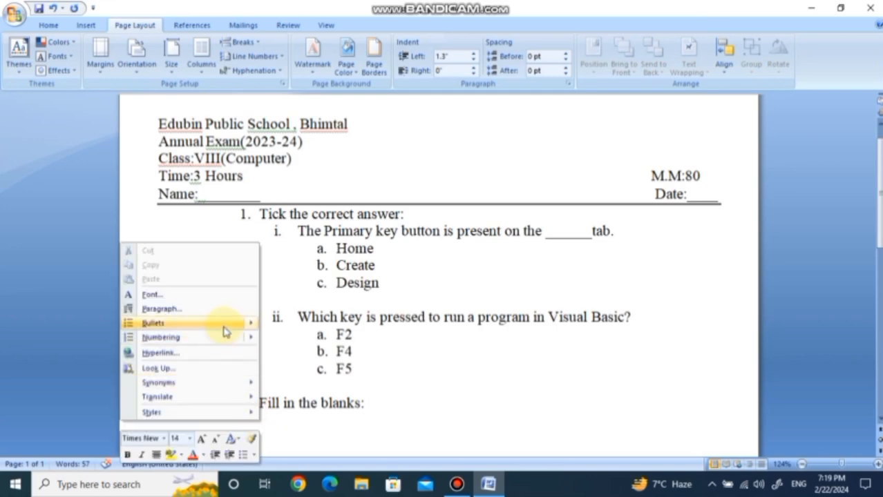
mouse_move(227, 337)
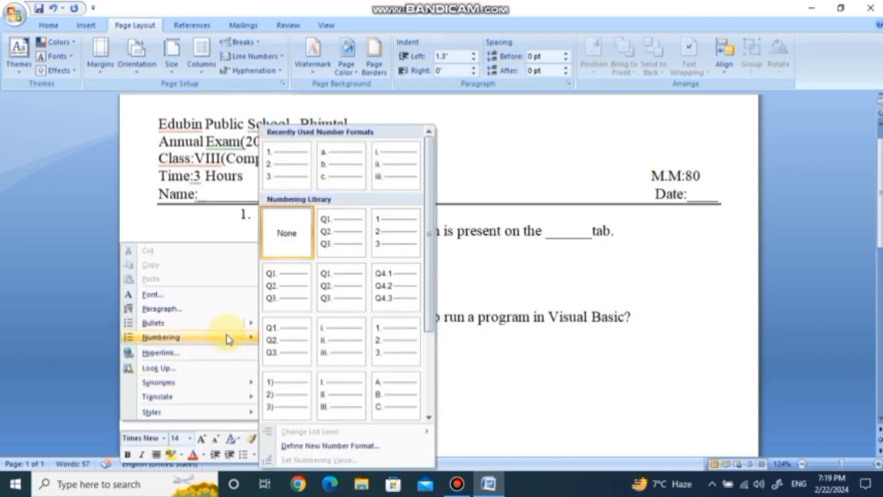
left_click(384, 178)
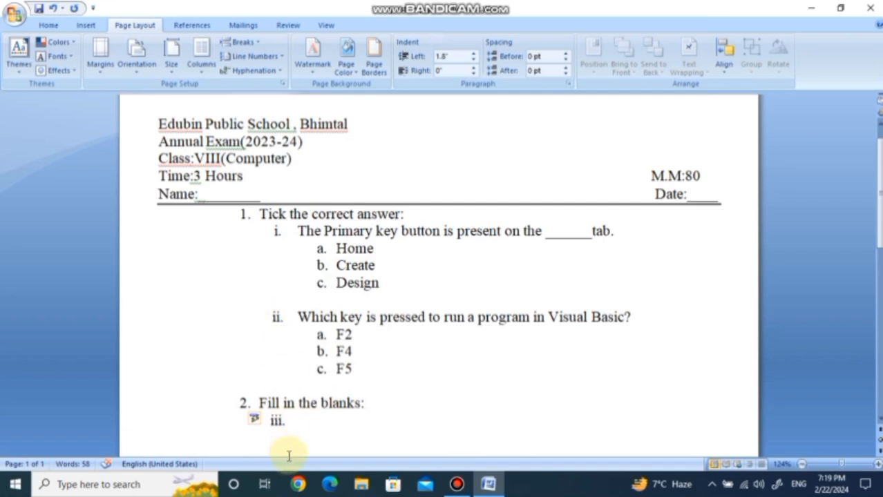
left_click(256, 420)
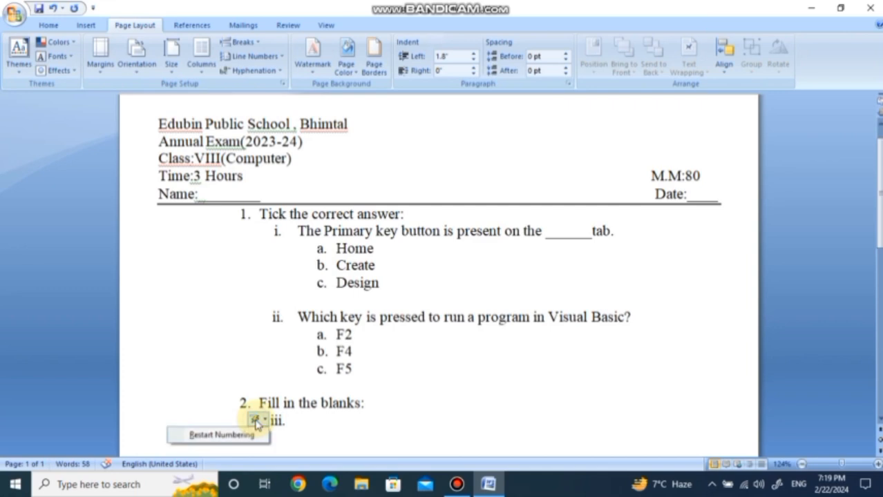
left_click(243, 432)
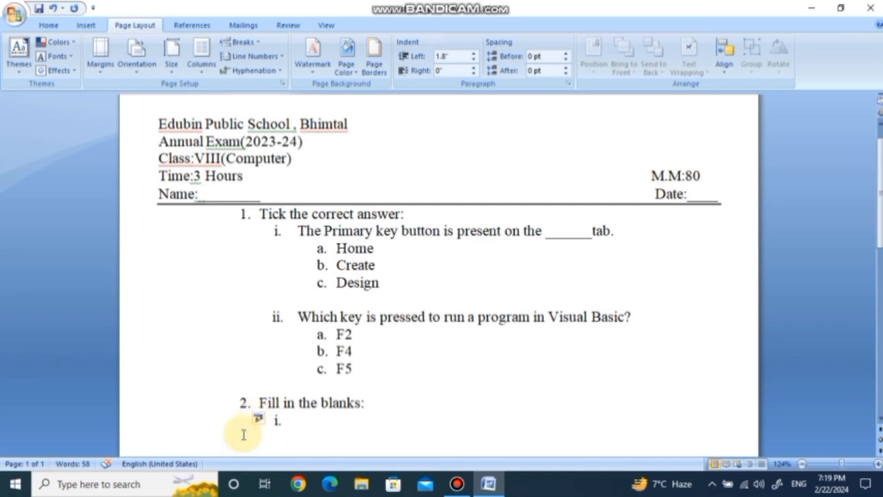
Step: Begin item i of "Fill in the blanks:" with "A" and an underscore blank, and copy the blank for reuse
type("A")
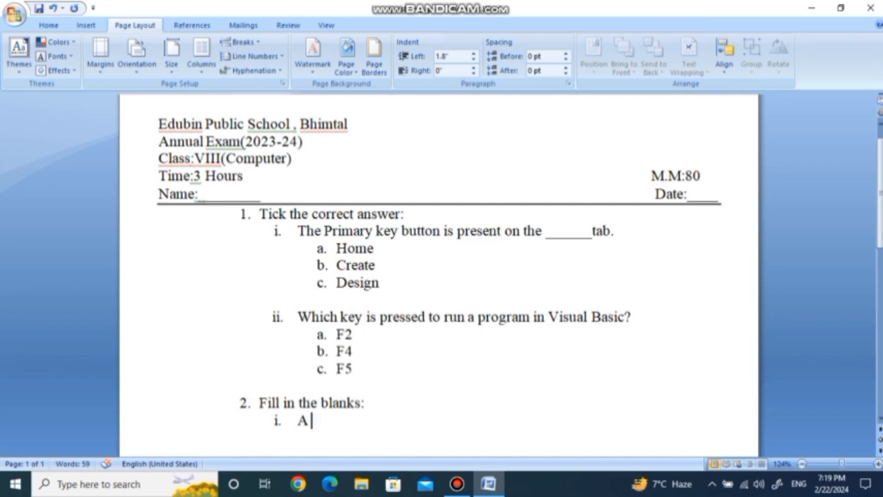
type("_______")
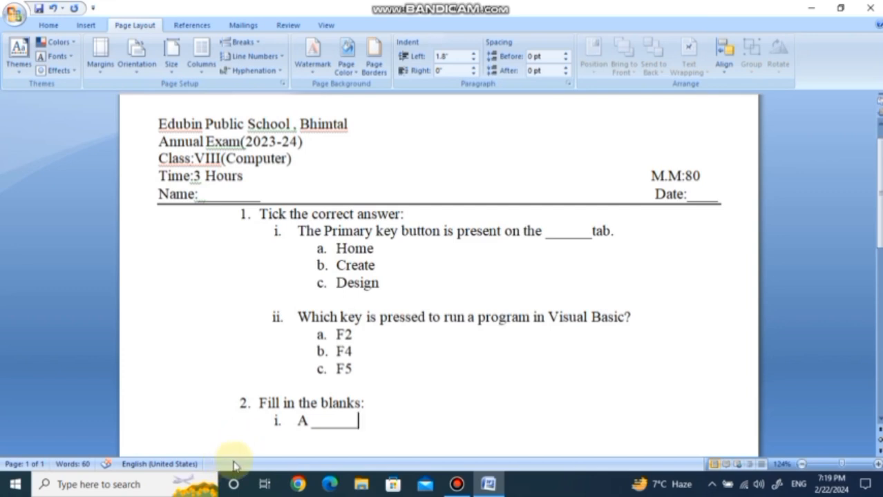
left_click(310, 421)
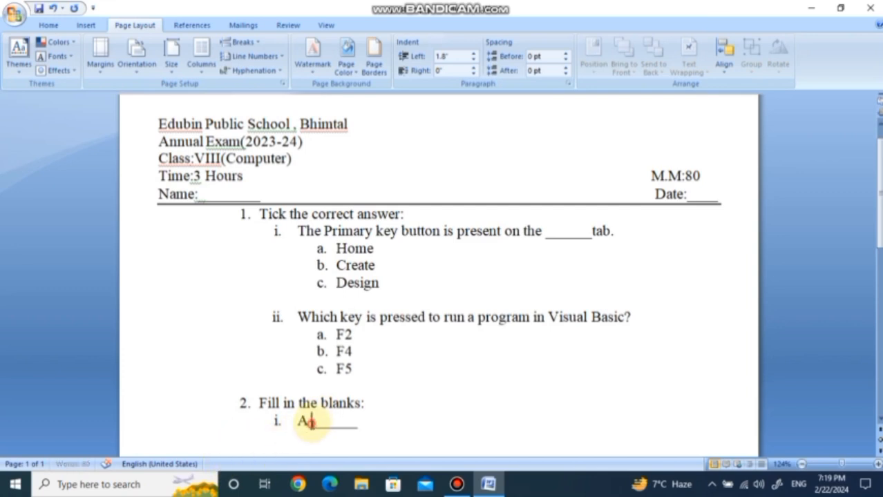
left_click(356, 429, "shift")
key("ctrl+c")
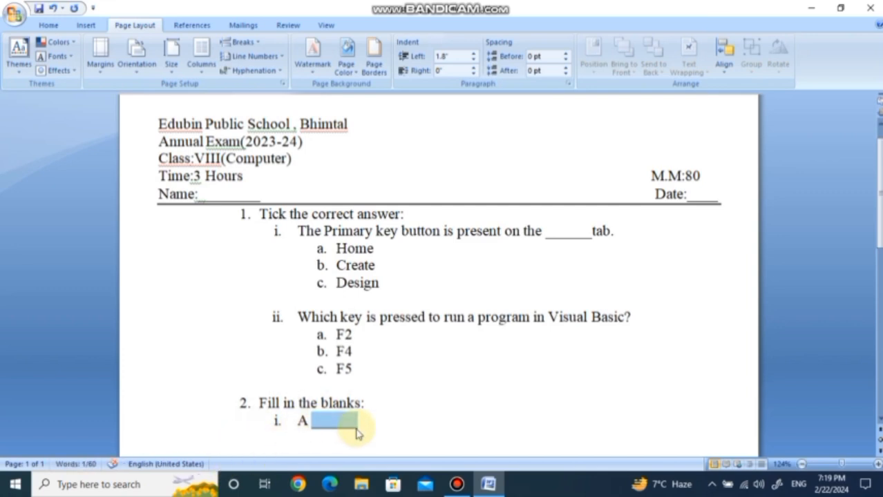
left_click(356, 422)
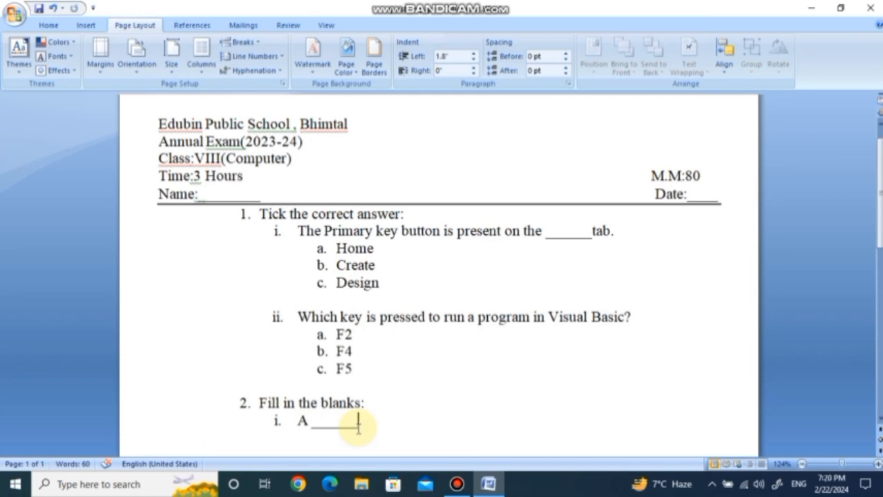
Step: Complete item i with "is a basic tool which can be used to view changes analyse and short the data in various ways."
type("is")
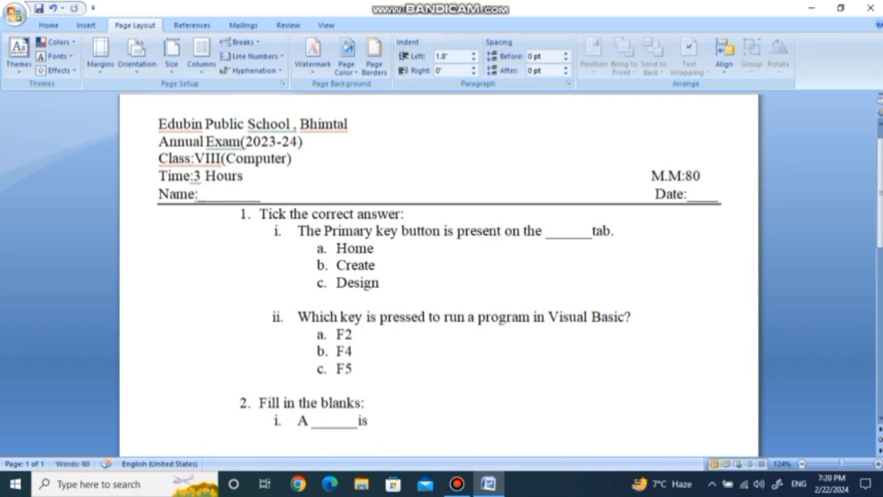
type(" a basi")
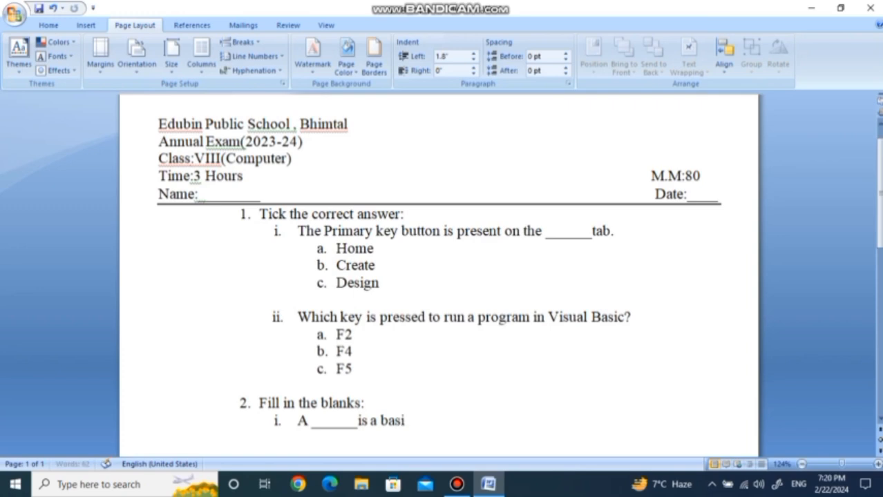
type("c tool whi")
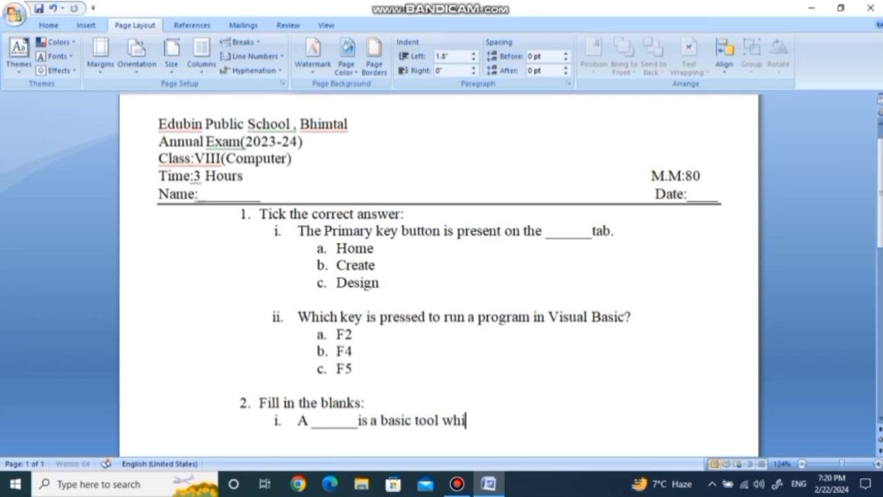
type("ch can be ")
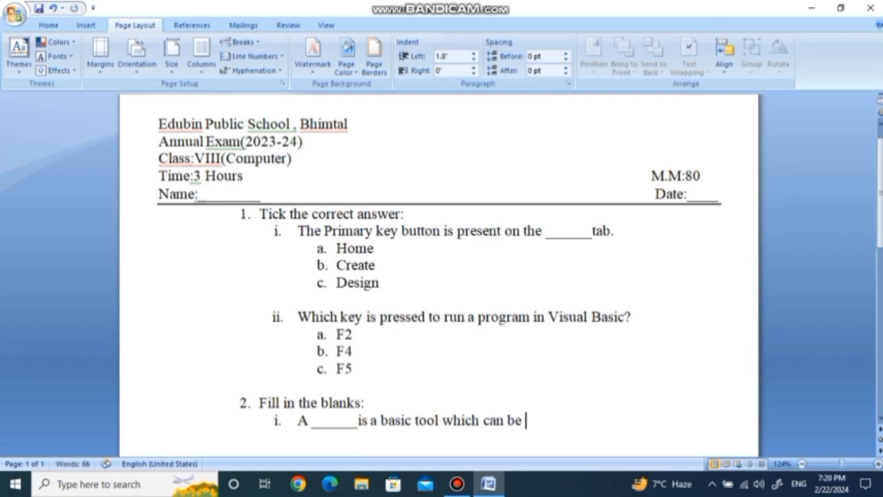
type("used to vie")
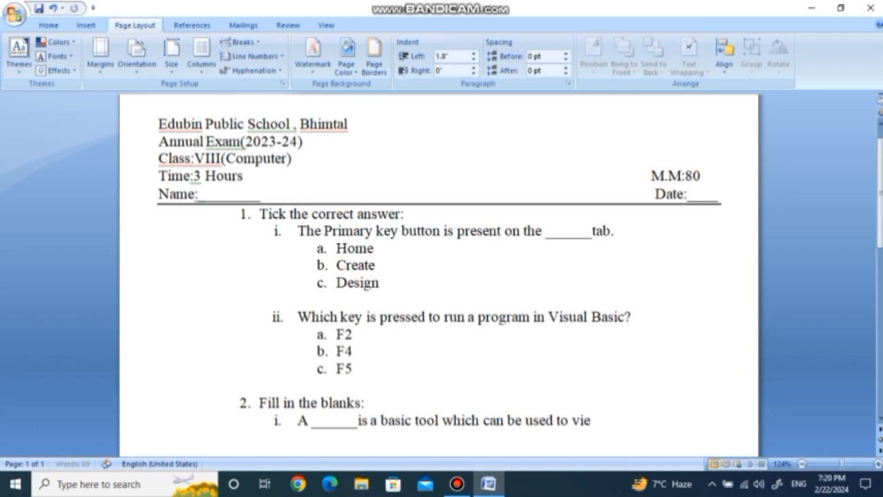
type("w chang")
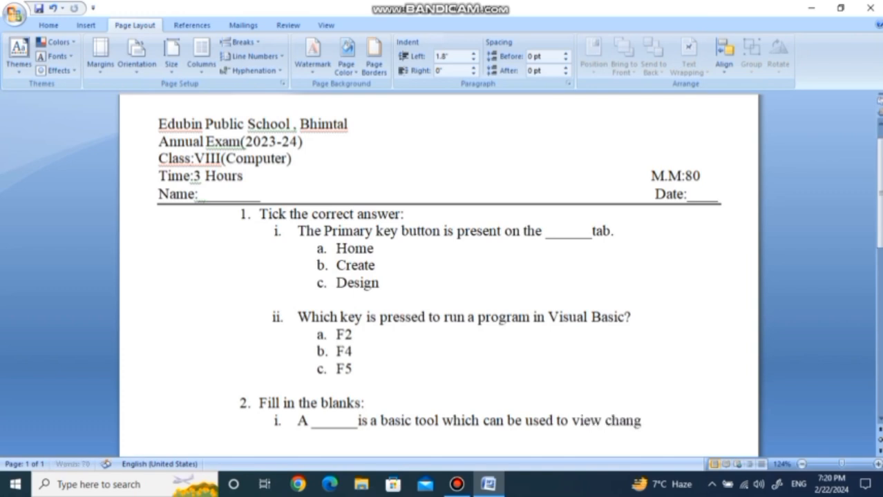
type("es an")
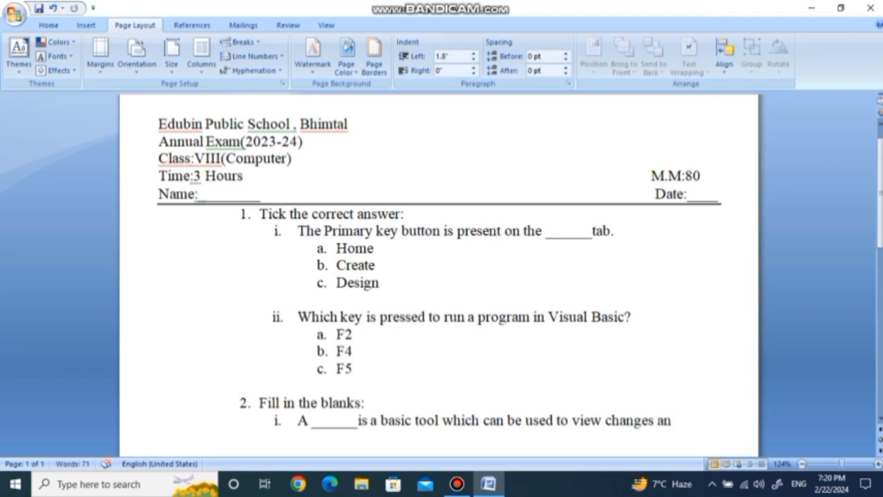
type("alyse and")
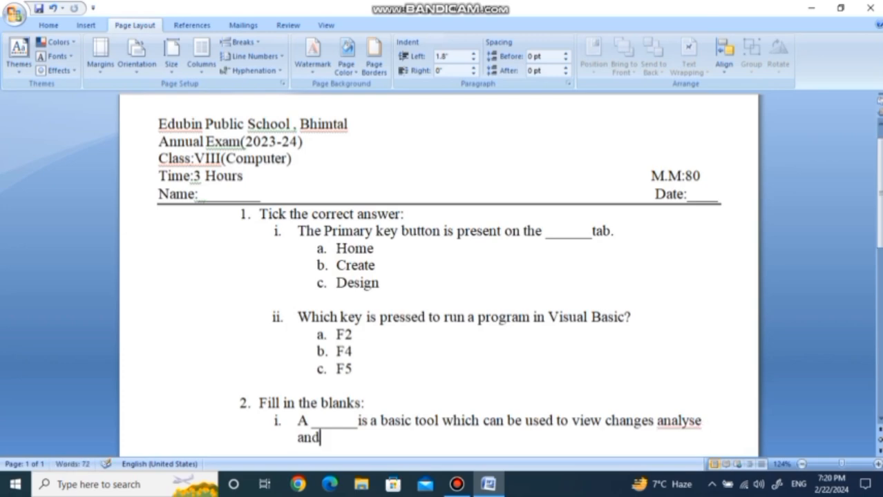
type(" short ")
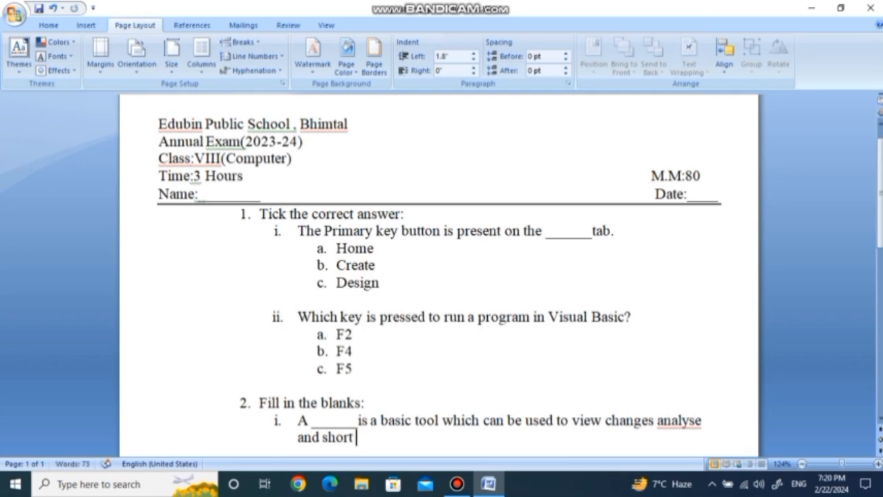
type("the da")
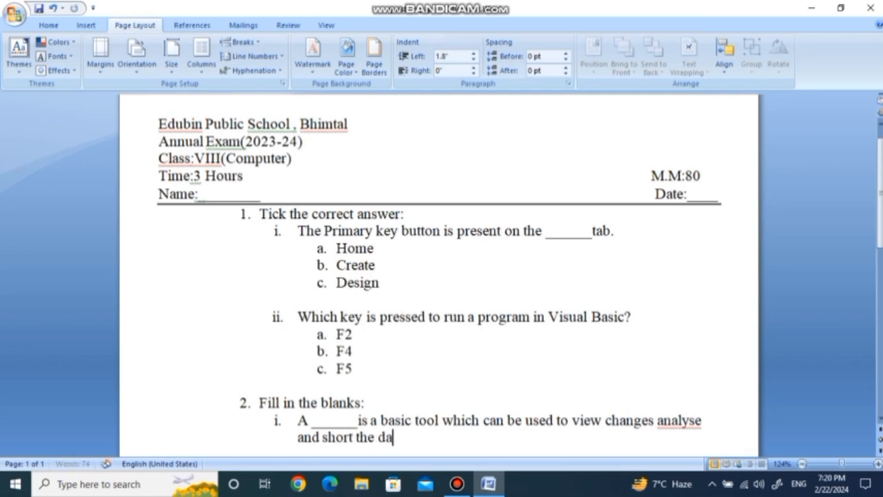
type("ta in various")
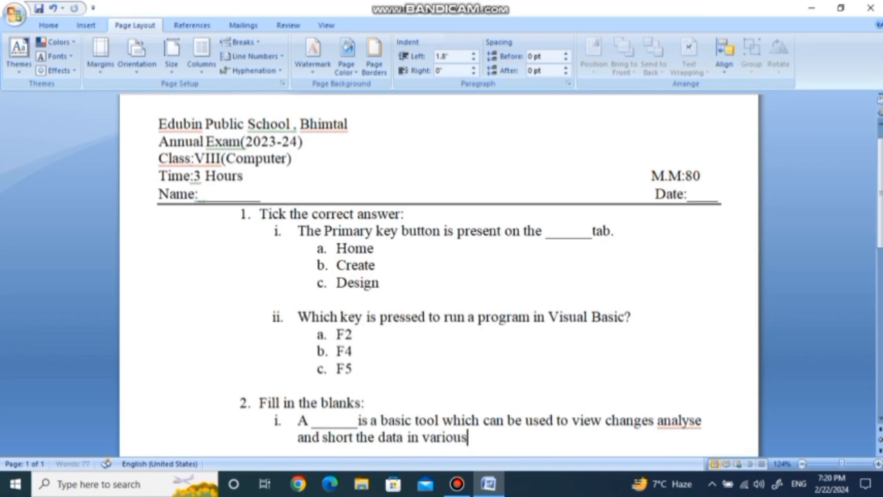
type(" ways.")
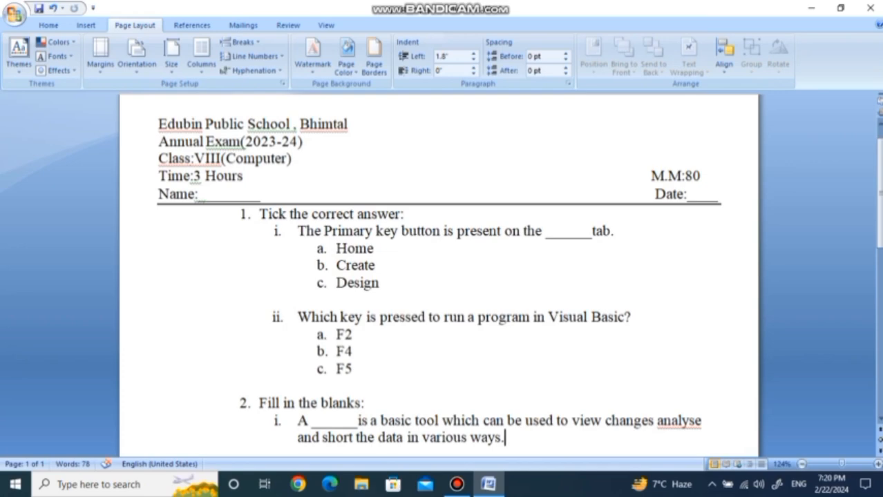
Step: Add item ii reading "The ______function is used to accept value from the user.", pasting the copied underscore blank after "The"
left_click(878, 420)
scroll(879, 420, "down", 3)
key("Return")
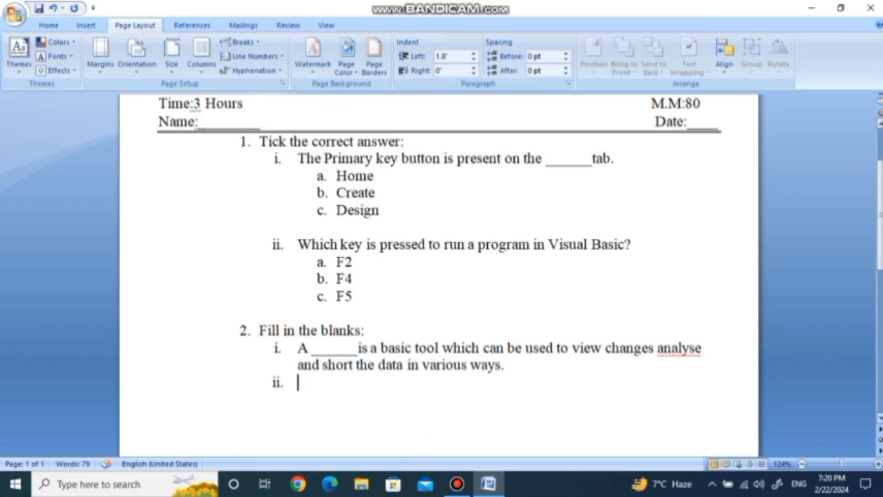
type("The")
key("ctrl+v")
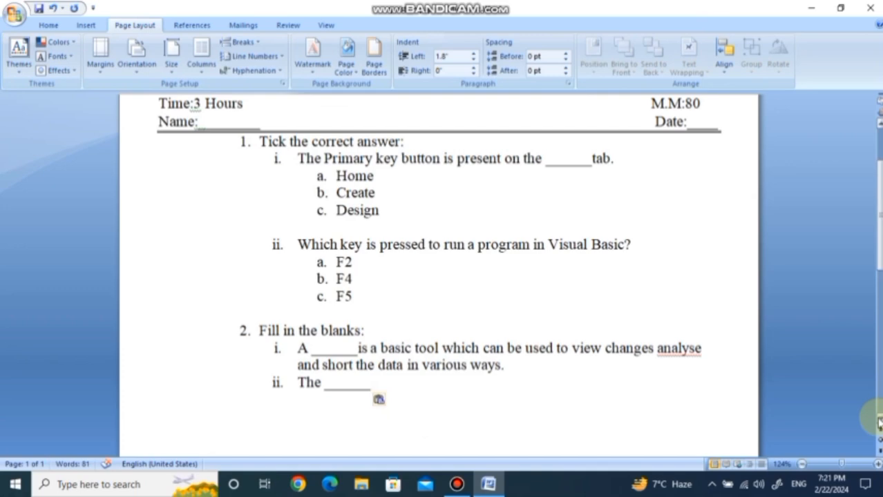
type("fu")
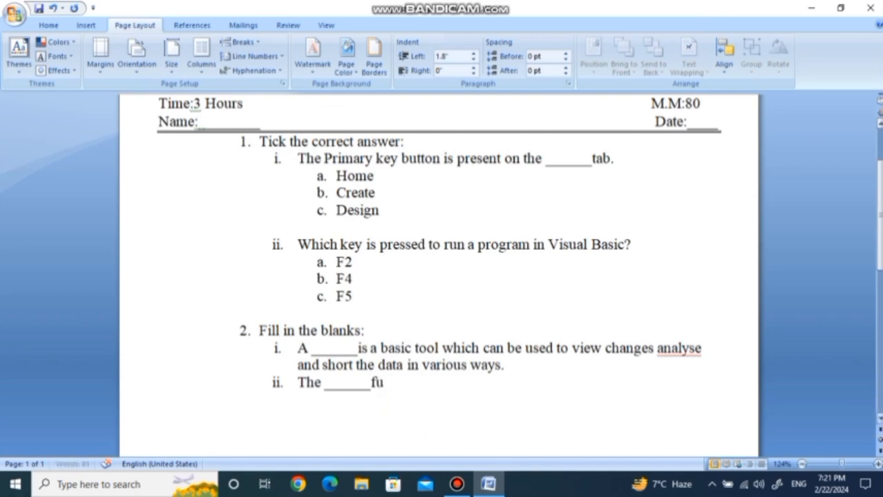
type("nction is used")
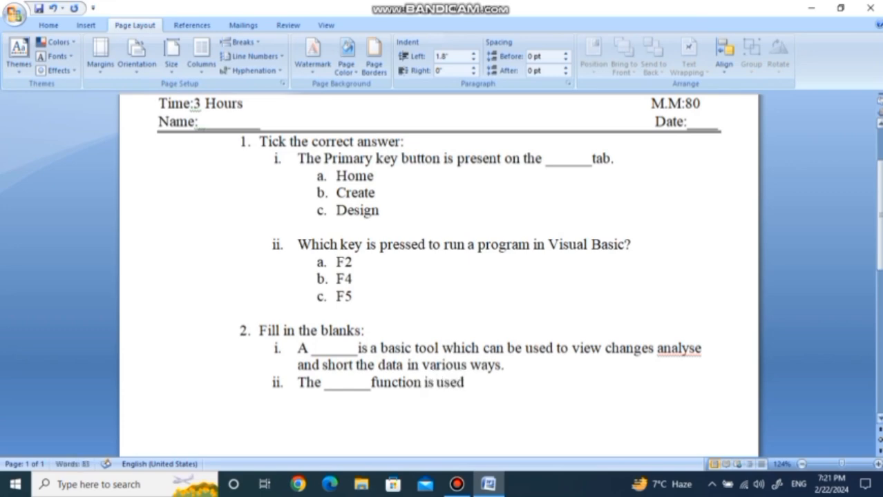
type(" to accept")
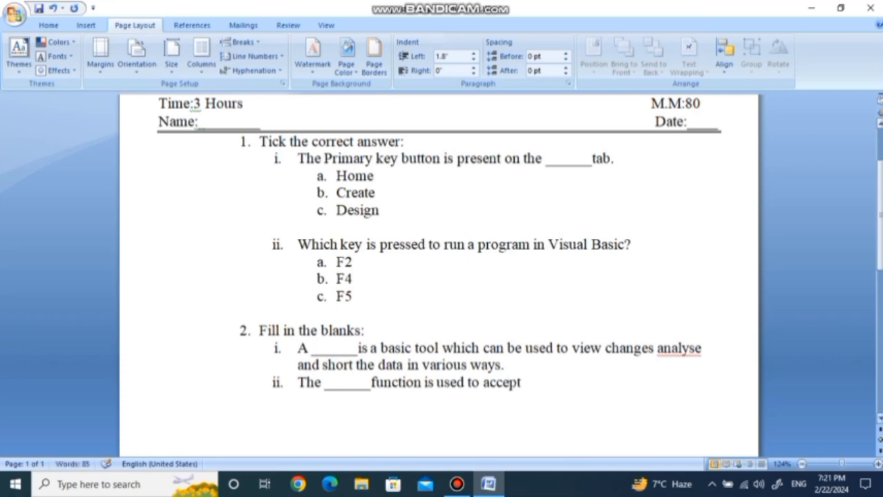
type(" value")
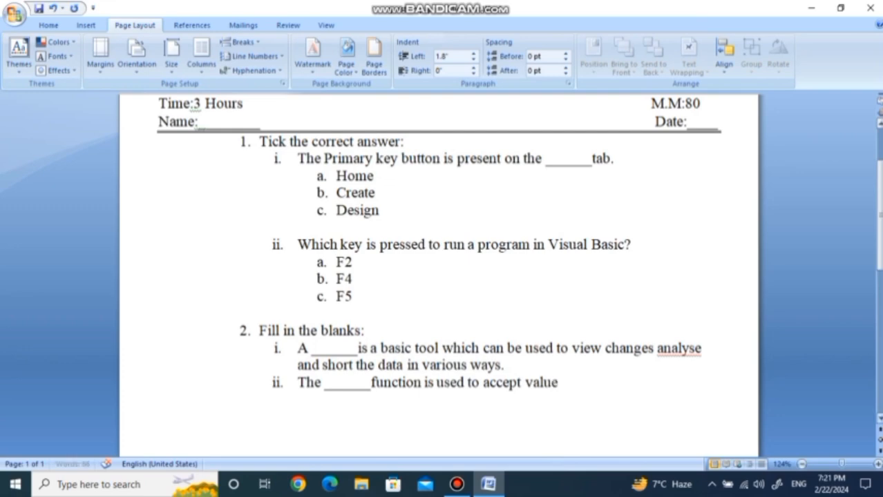
type(" fro")
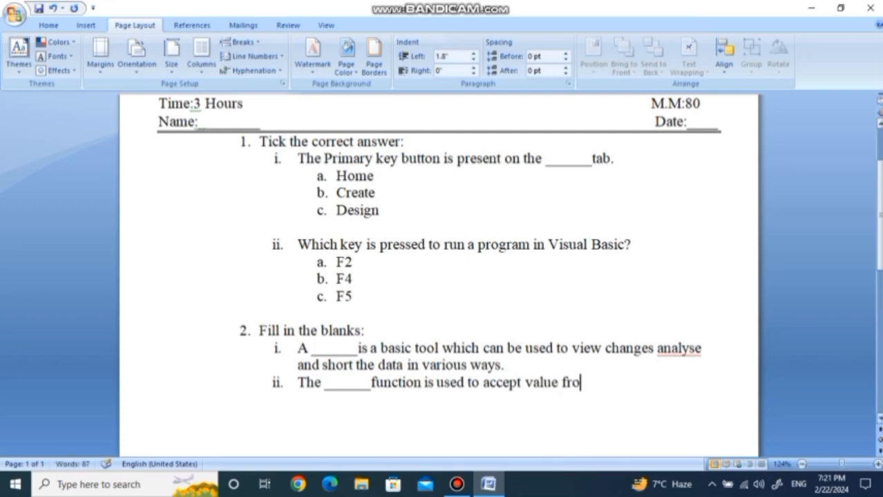
type("m the user.")
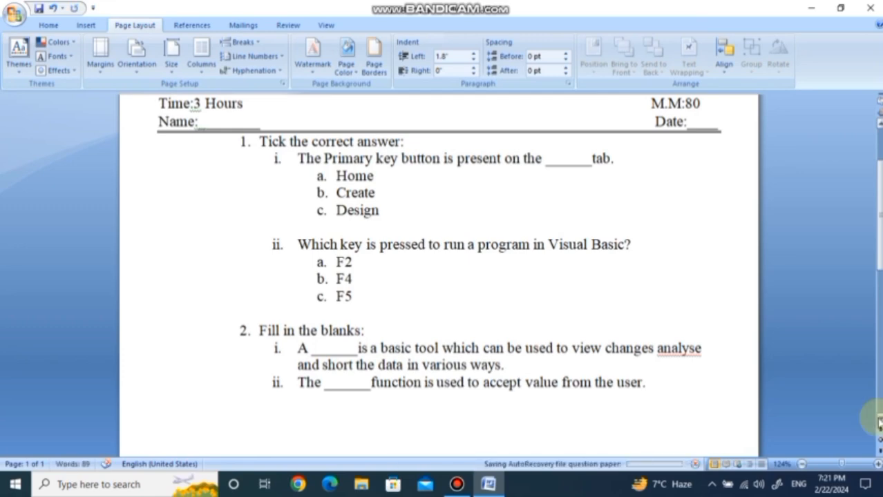
key("Return")
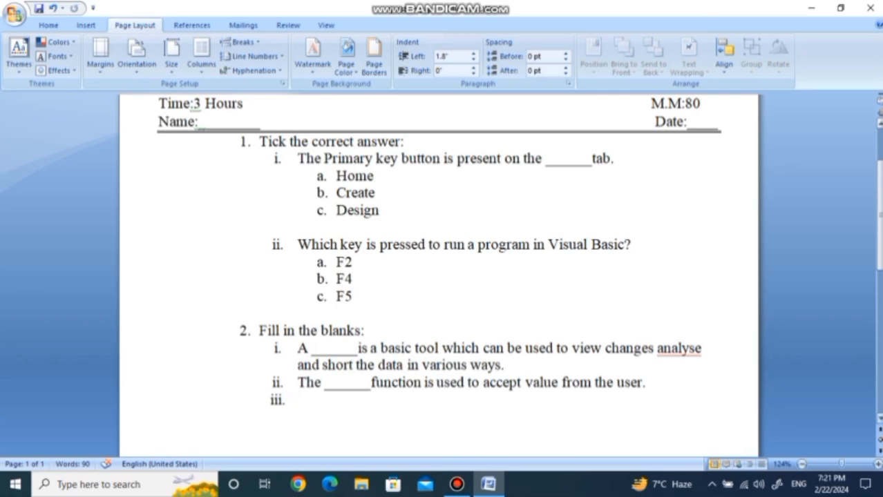
key("BackSpace")
key("BackSpace")
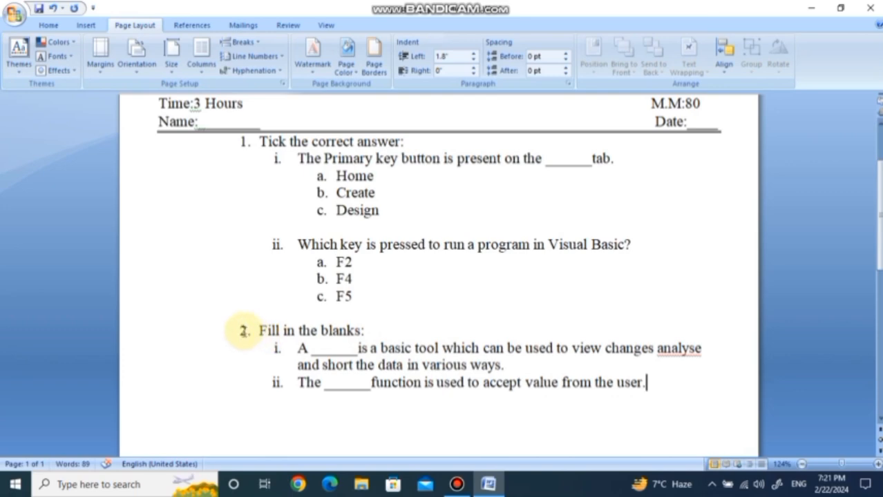
left_click(243, 332)
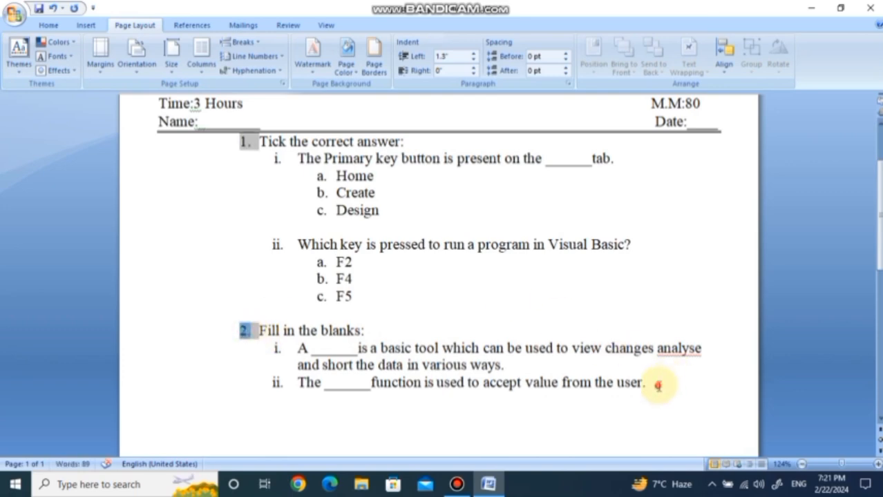
Step: End the Roman numeral list after item ii of "Fill in the blanks:" and start question 3 in the 1., 2., 3. number format
left_click(658, 386)
key("Return")
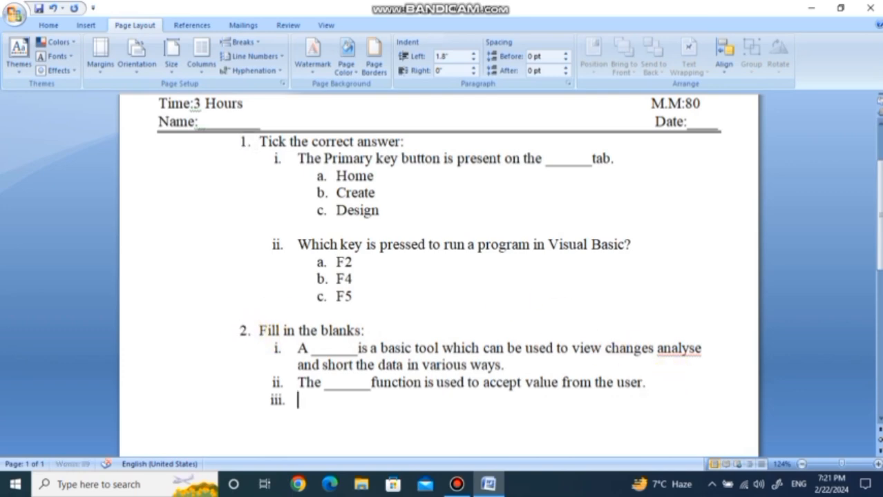
key("Return")
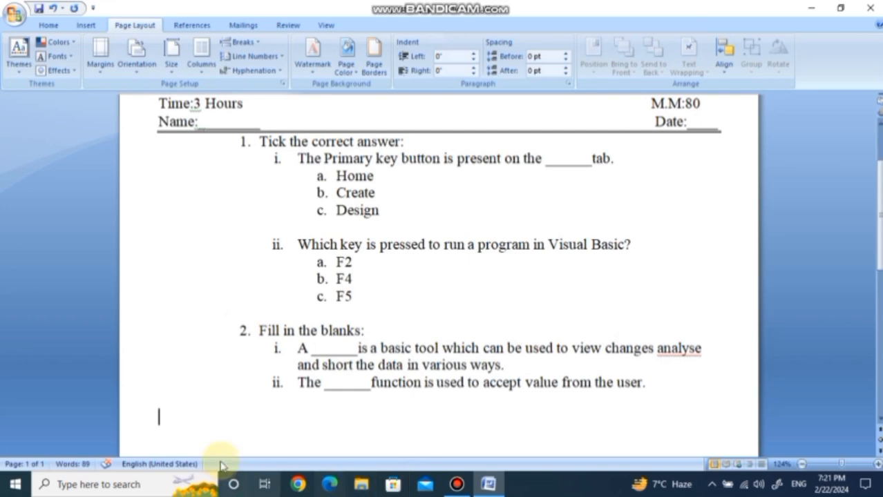
right_click(155, 417)
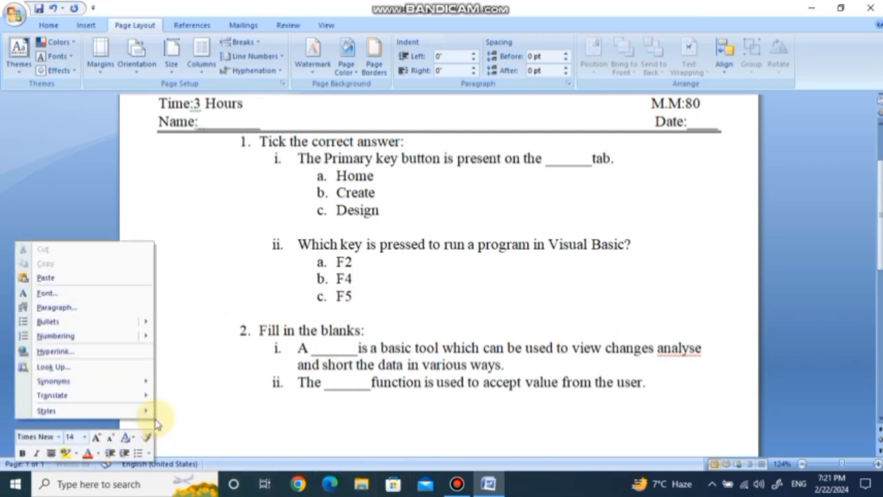
mouse_move(123, 340)
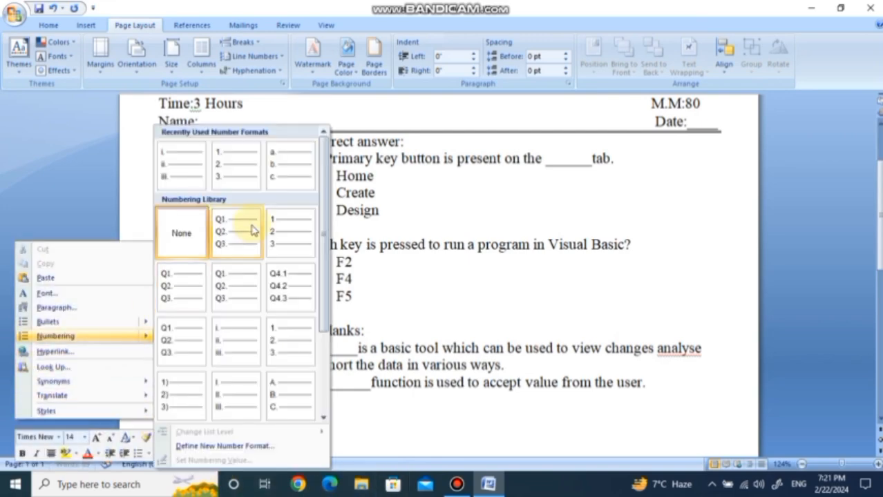
left_click(237, 166)
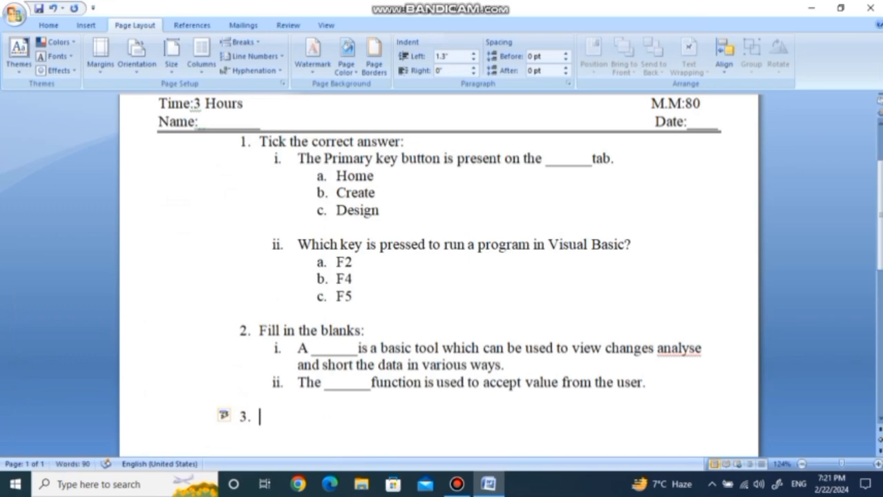
Step: Write the heading of question 3 as "Which of the following statements are True and False ?"
type("Which ")
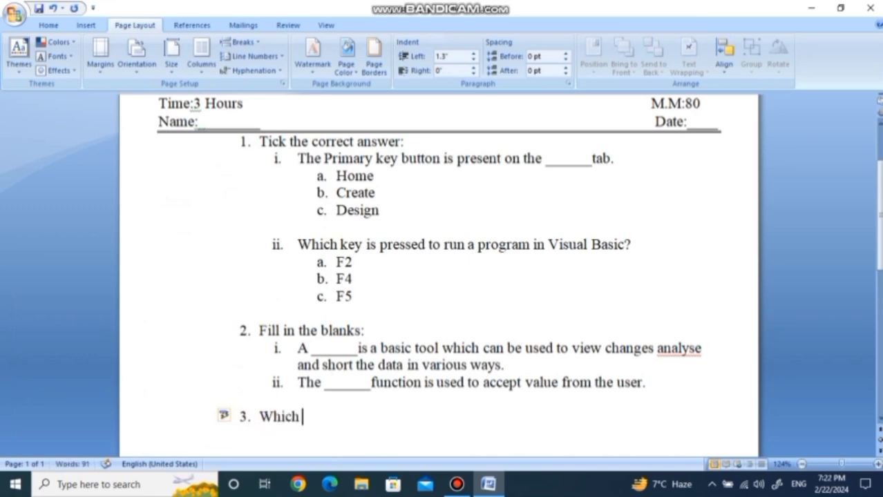
type("key is")
key("BackSpace")
key("BackSpace")
type("of the")
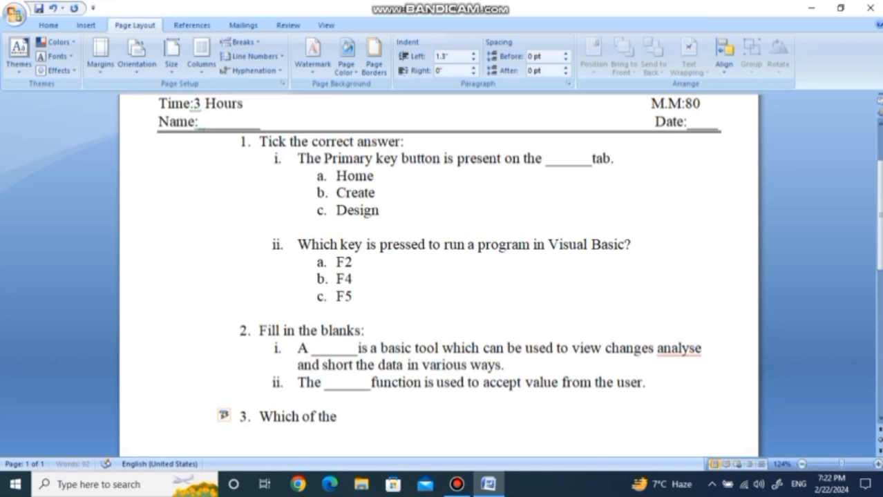
type(" followi")
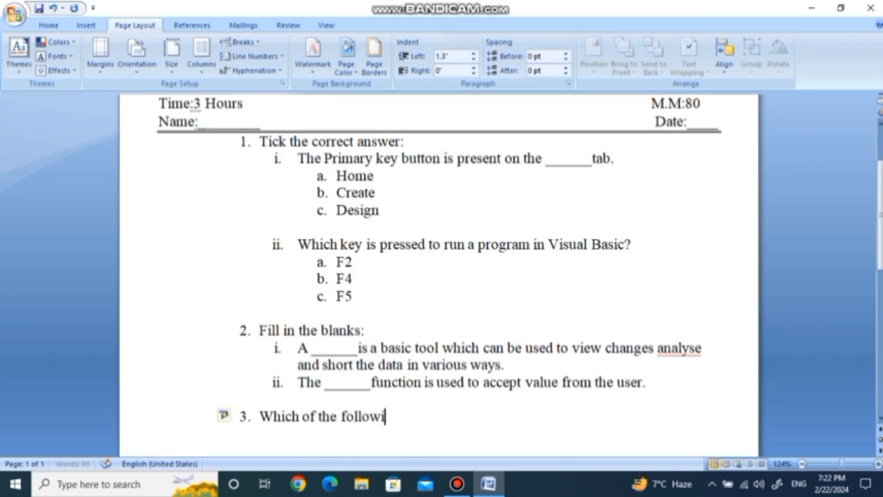
type("ng statemen")
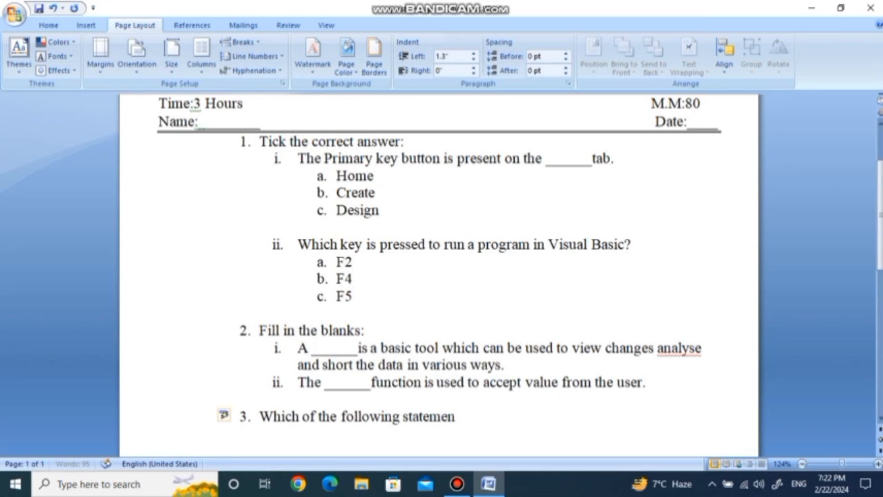
type("ts are Tru")
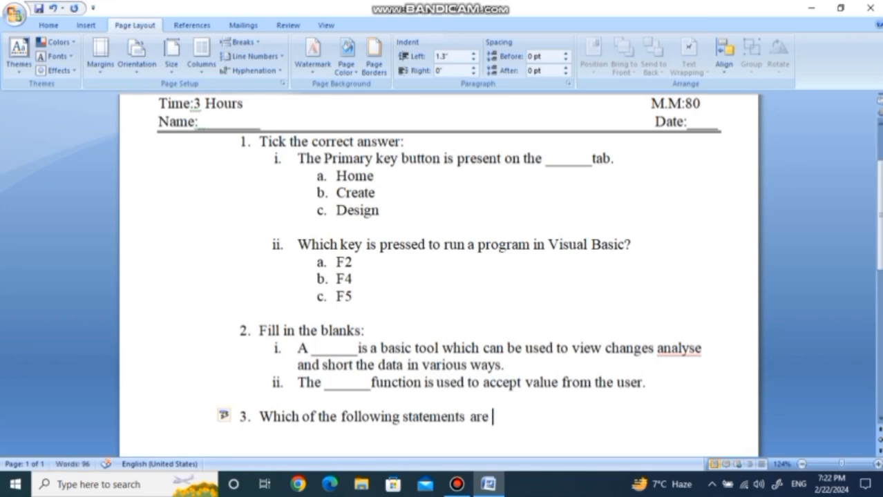
type("e N")
key("BackSpace")
type("nts ")
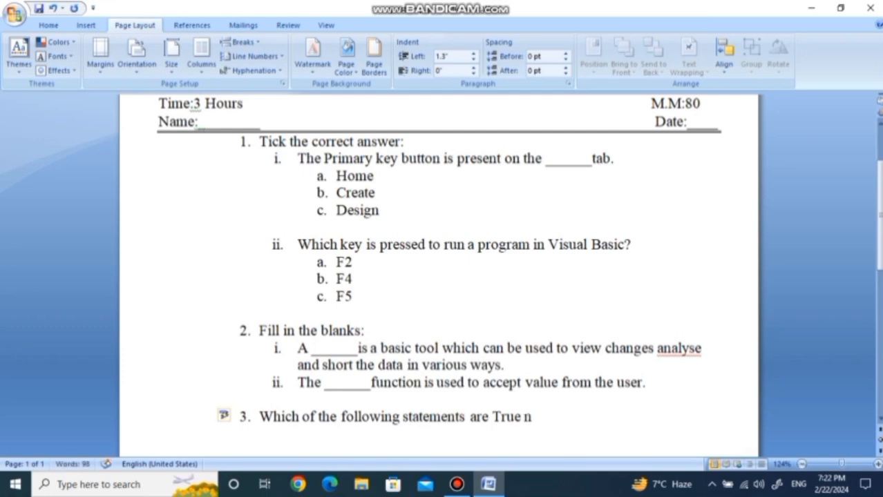
type("are True and False ?")
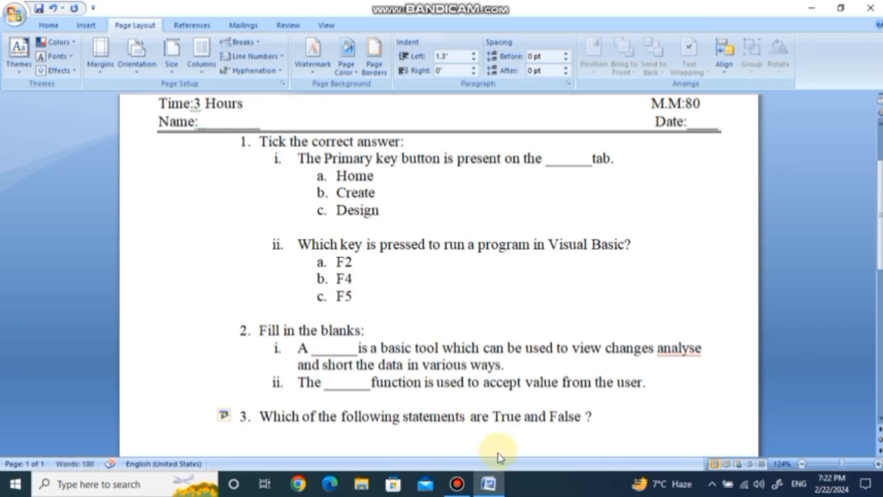
Step: Start a lowercase Roman numeral list (i., ii., iii.) on a new unnumbered line below the True and False heading
left_click(879, 418)
scroll(879, 418, "down", 1)
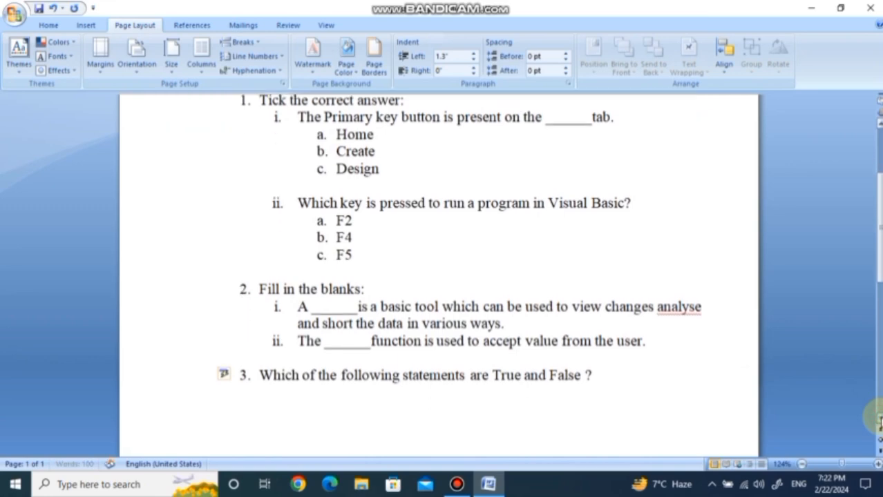
key("Return")
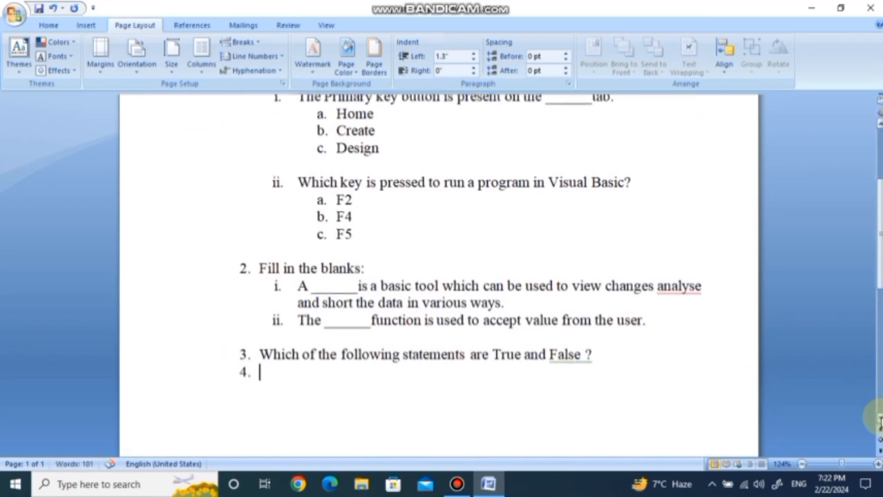
key("BackSpace")
right_click(262, 372)
mouse_move(237, 291)
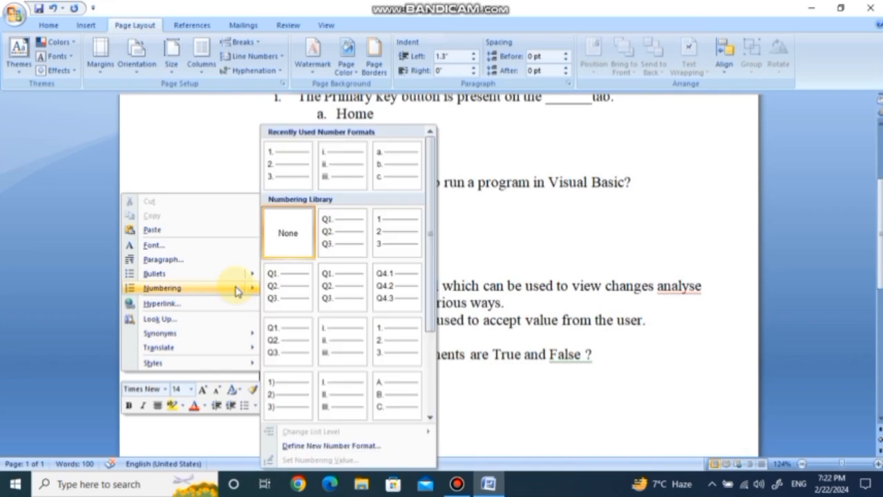
left_click(334, 178)
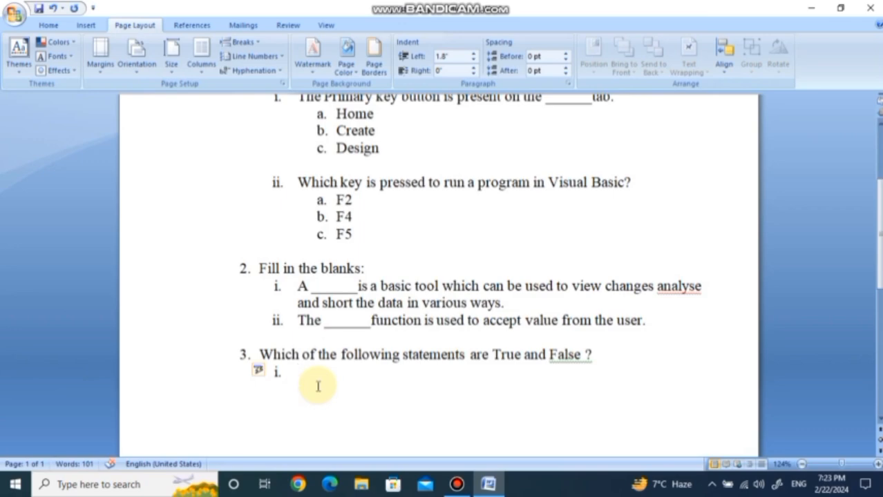
Step: Write item i of the True and False question as "The default name of a form is Form I." and start item ii
type("The")
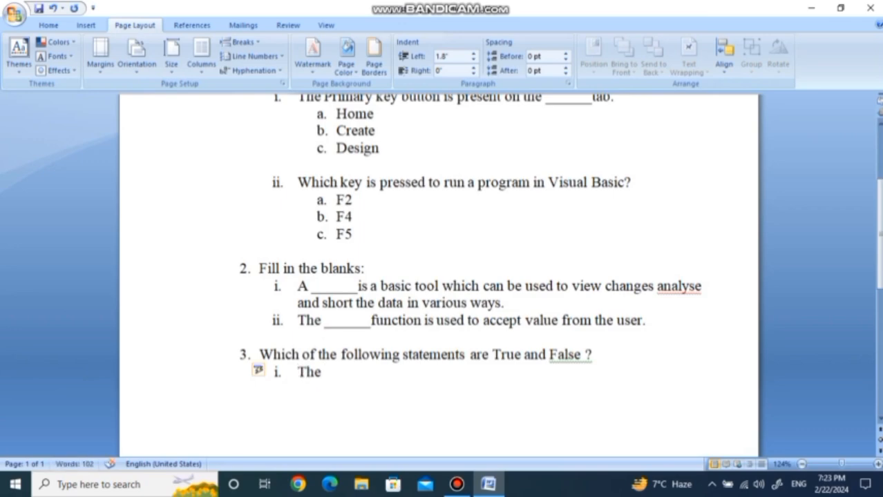
type(" default")
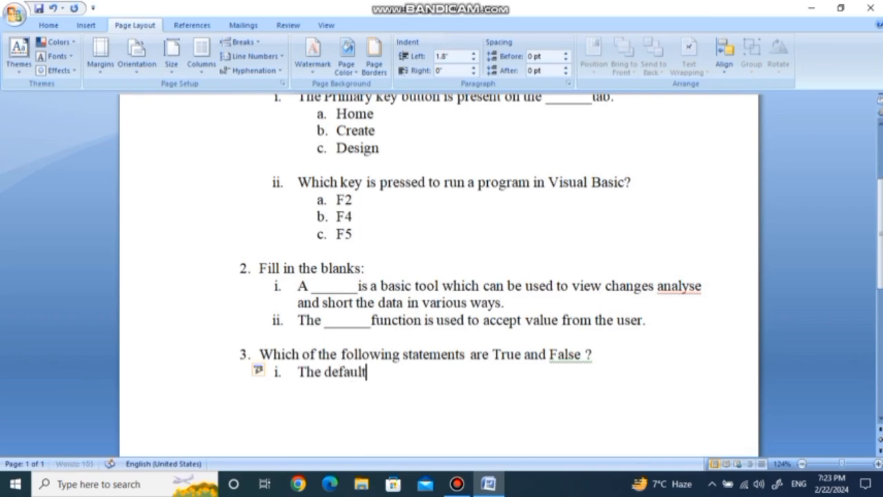
type(" name")
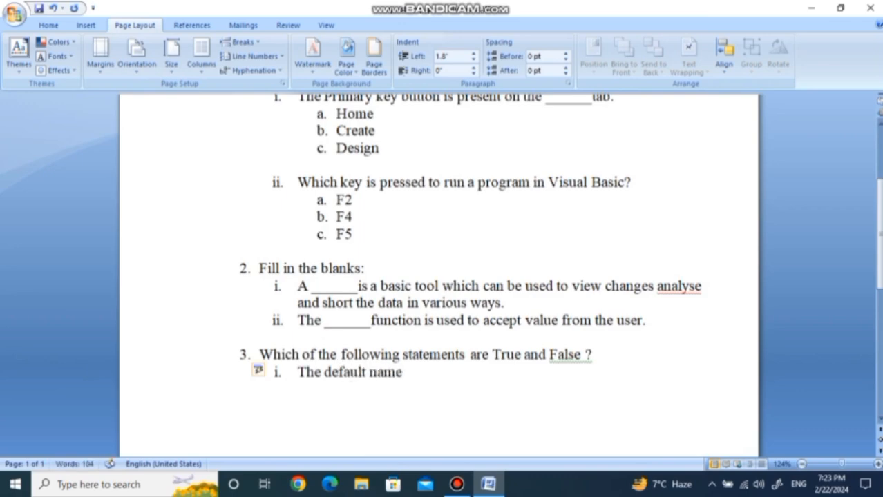
type(" of a form")
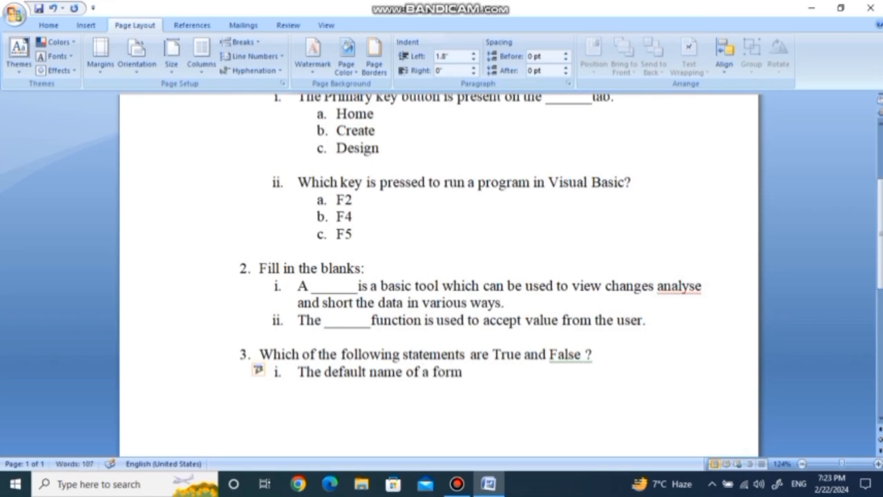
type(" is Form 1")
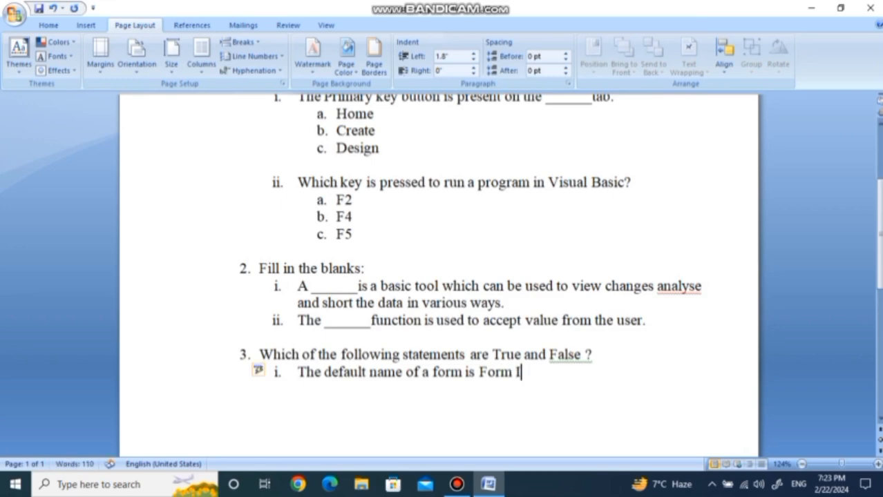
type(".")
key("Return")
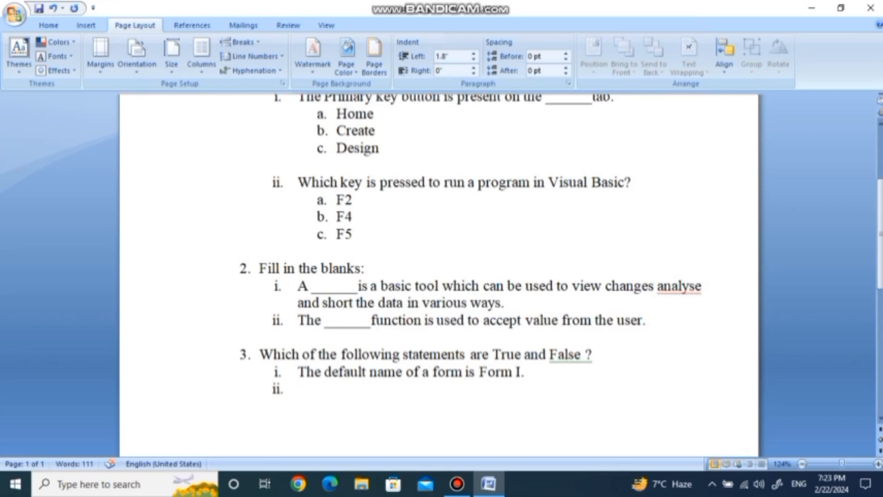
Step: Write item ii of the True and False question as "A web page and a website are the same things."
type("A web")
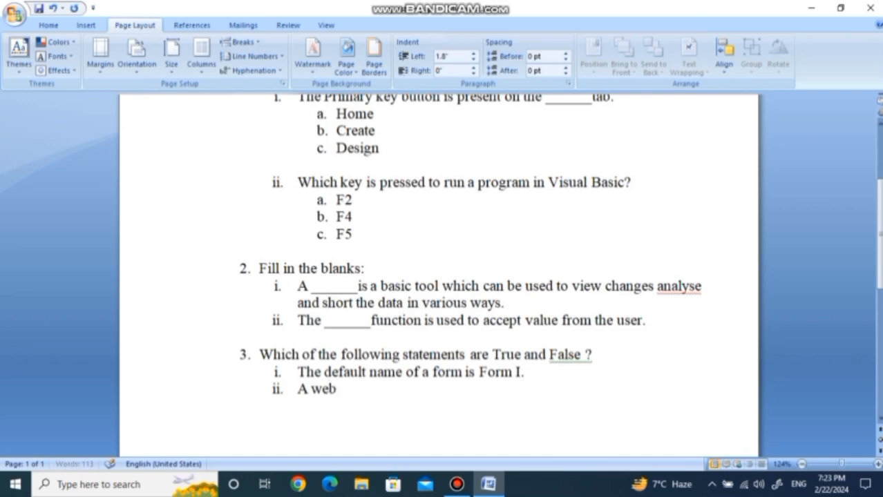
type(" page and ")
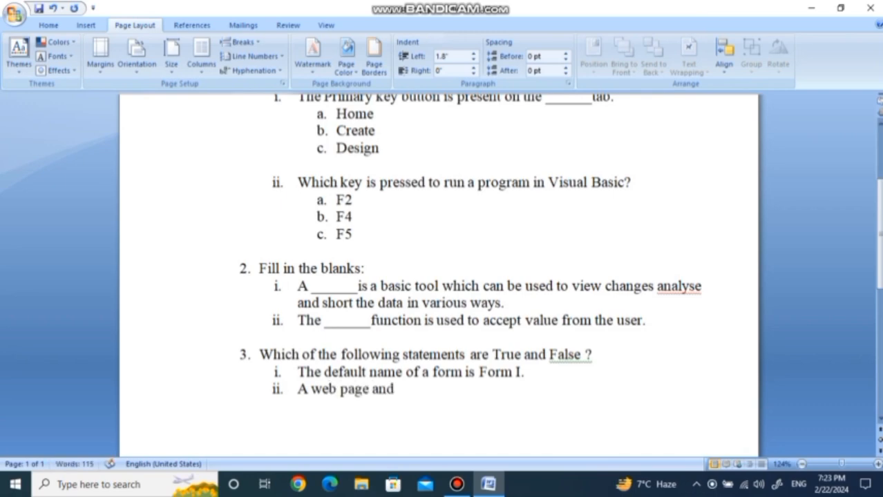
type("a website")
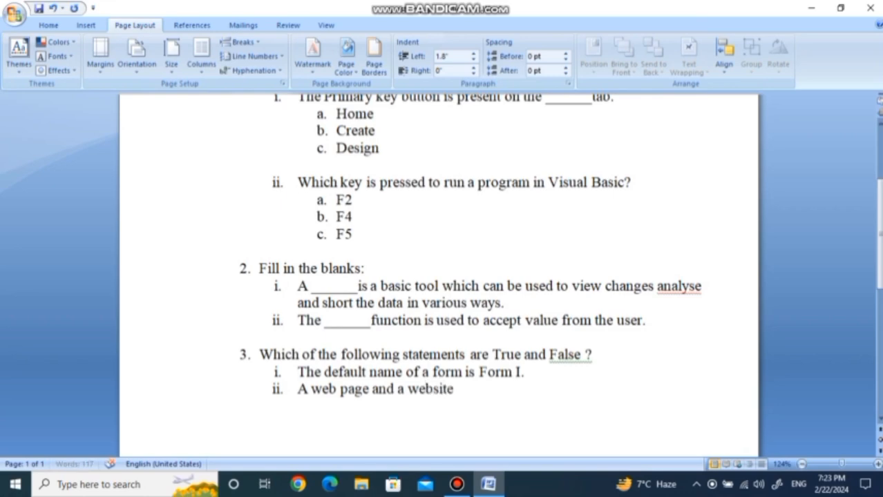
type(" are the ")
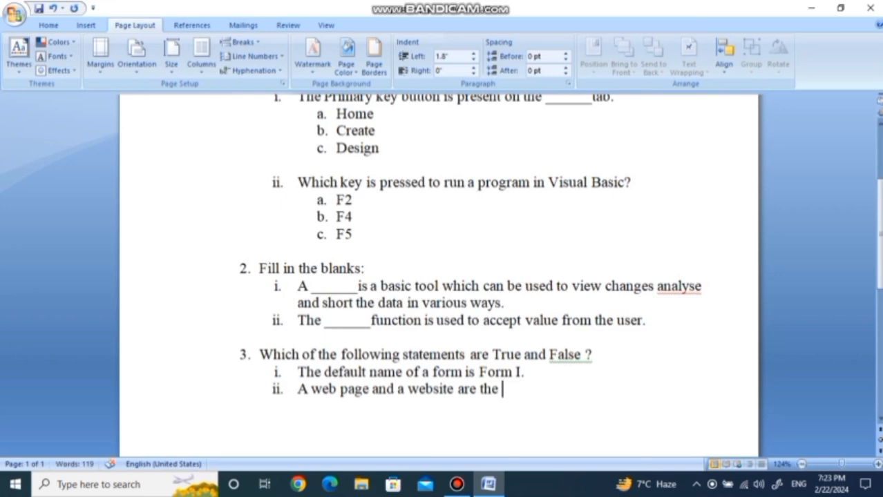
type("same ")
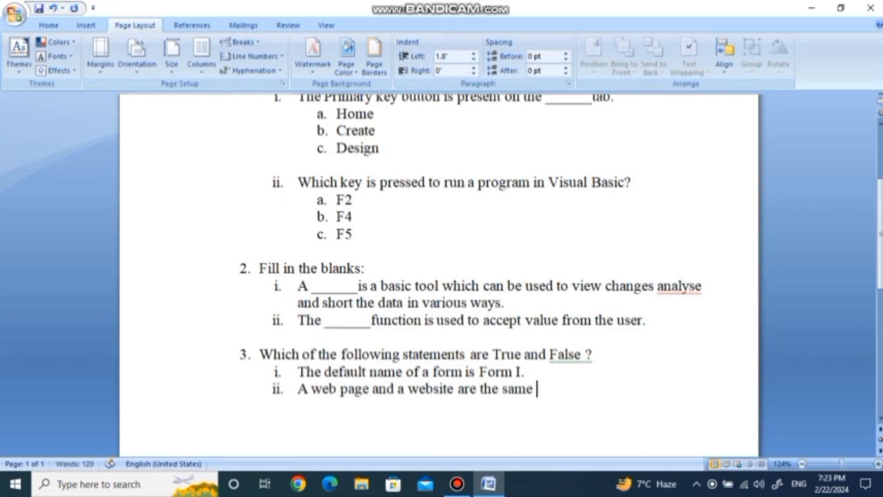
type("thing")
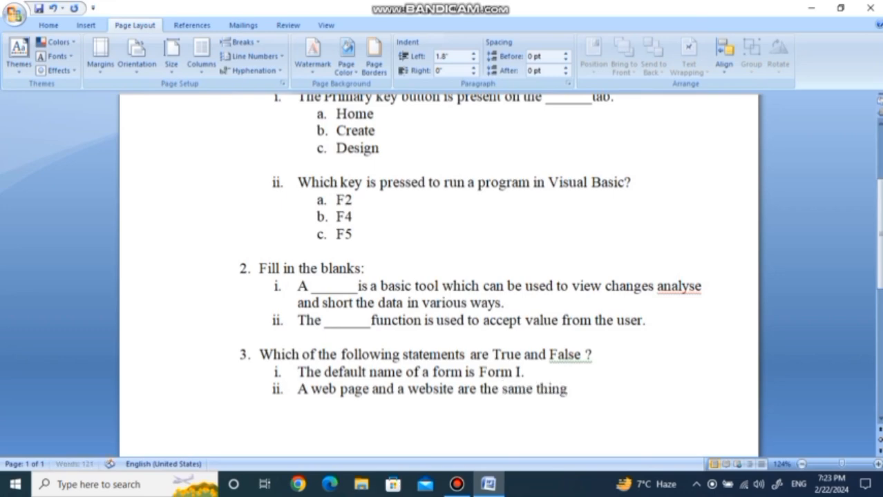
type("s.")
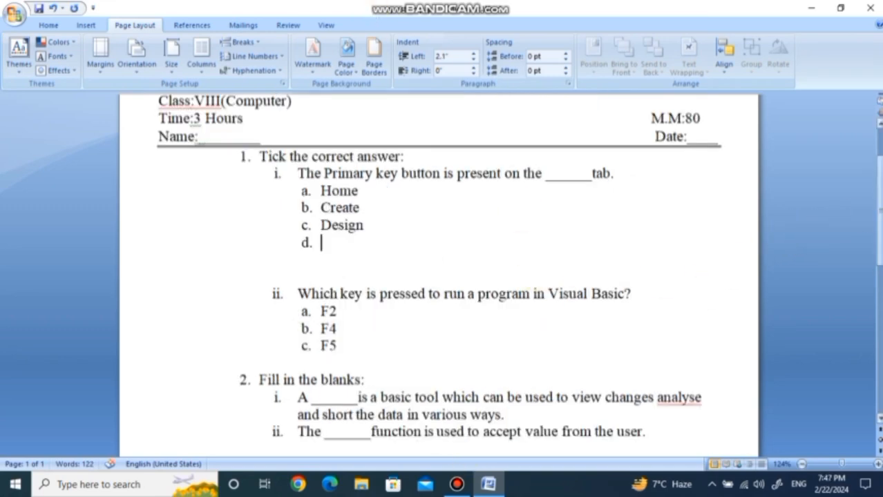
Step: Add option d, "File", below "Design" in the multiple-choice question about the Primary key button
left_click_drag(879, 209, 880, 205)
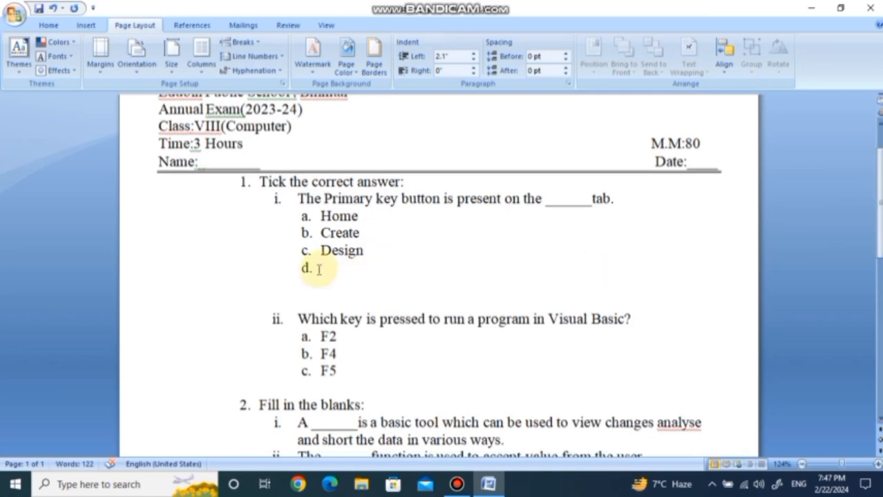
key("BackSpace")
key("BackSpace")
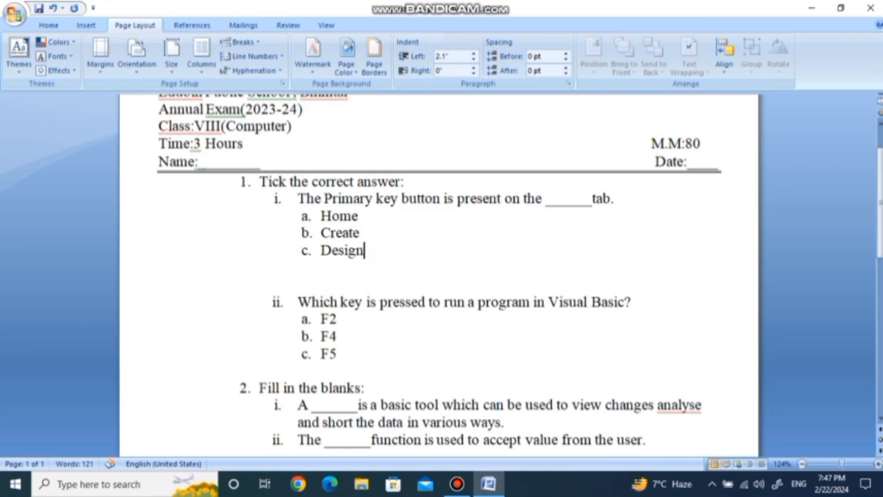
key("Return")
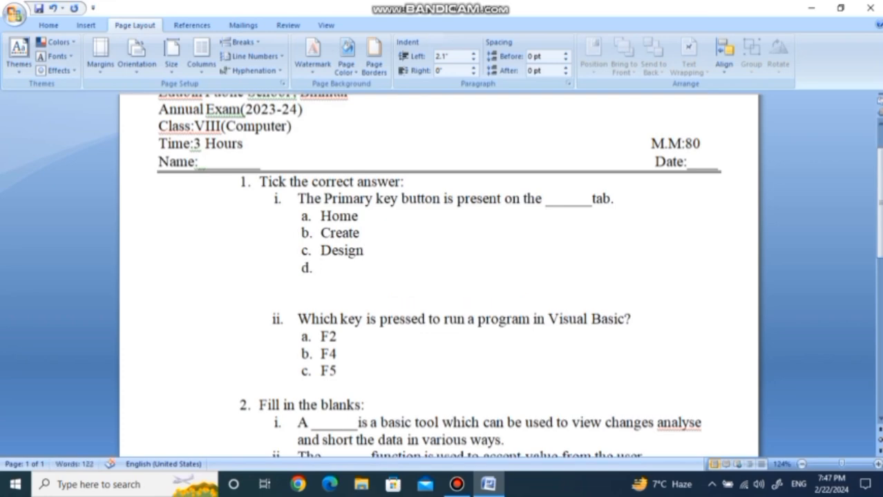
type("F")
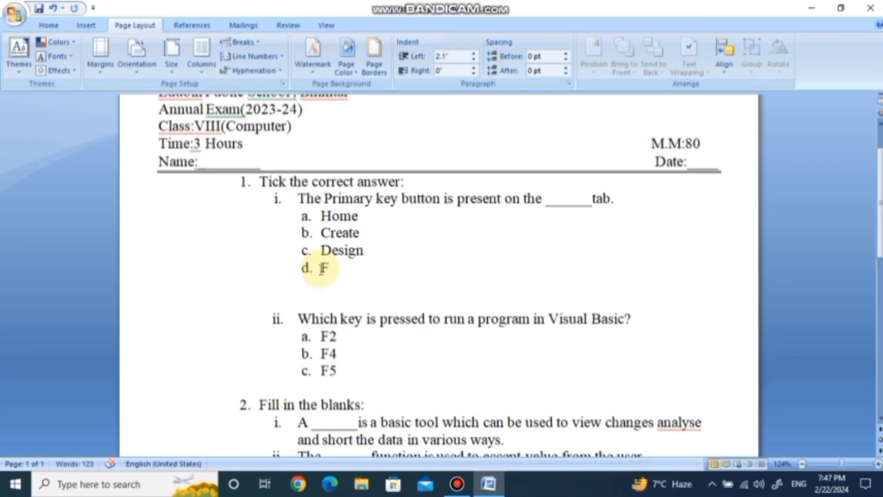
type("ile")
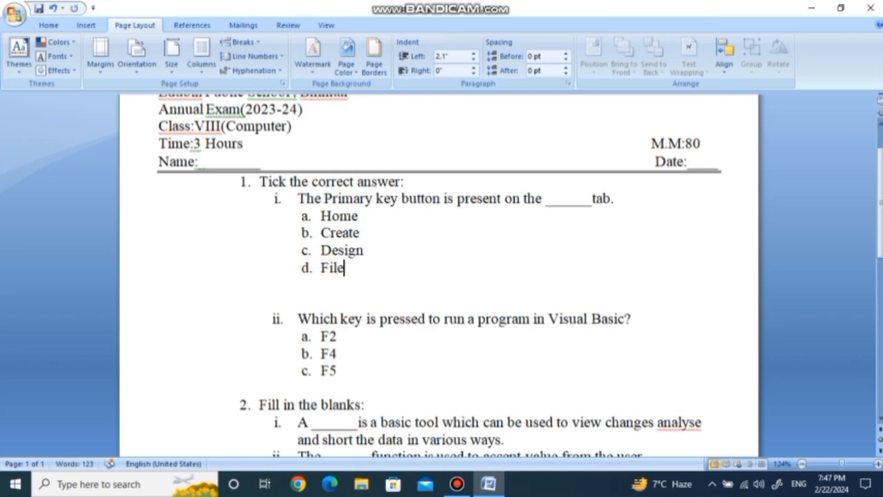
Step: Add option d, "F3", below "F5" in the multiple-choice question about running a Visual Basic program
left_click(352, 371)
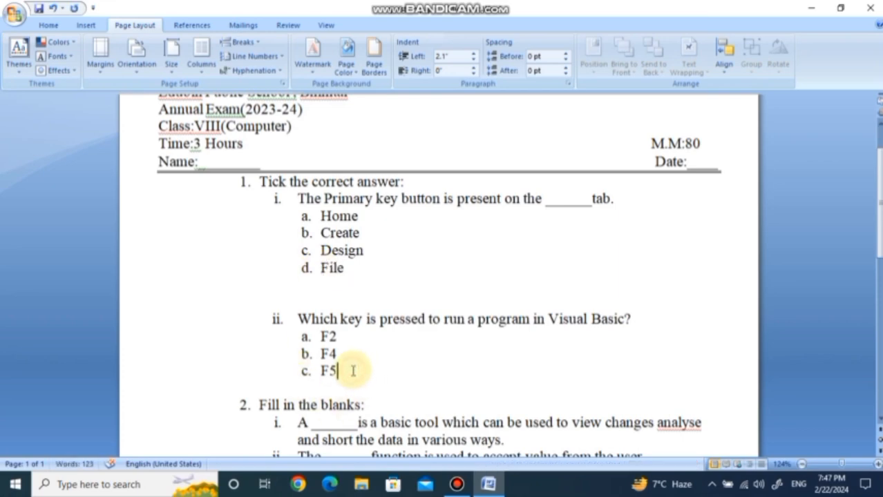
key("Return")
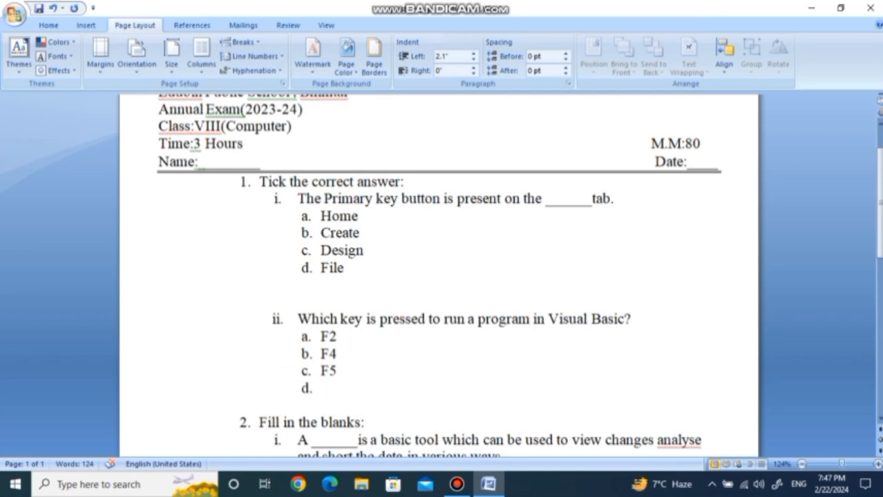
type("F3")
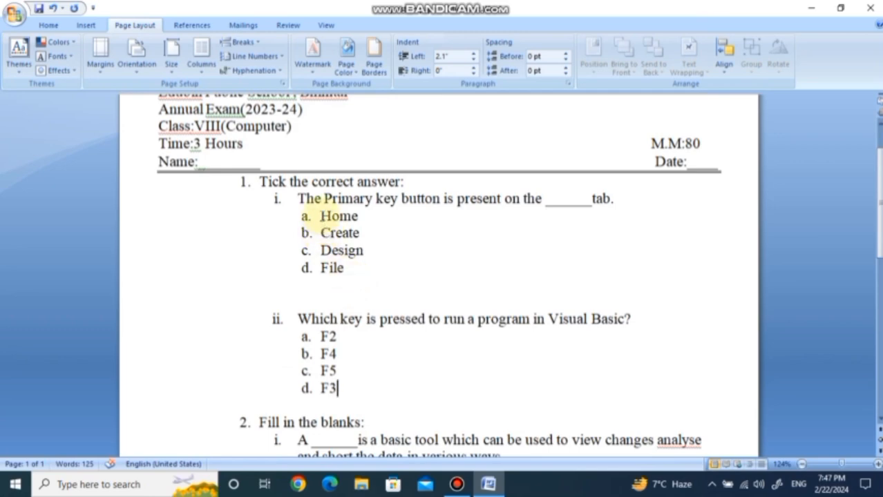
Step: Arrange the four answer options Home, Create, Design and File of the Primary key question in two columns
left_click_drag(321, 215, 350, 273)
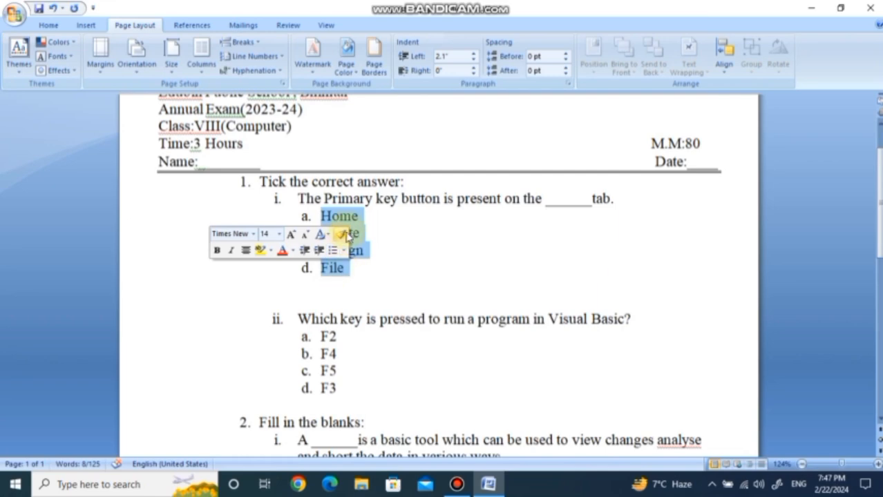
left_click(203, 68)
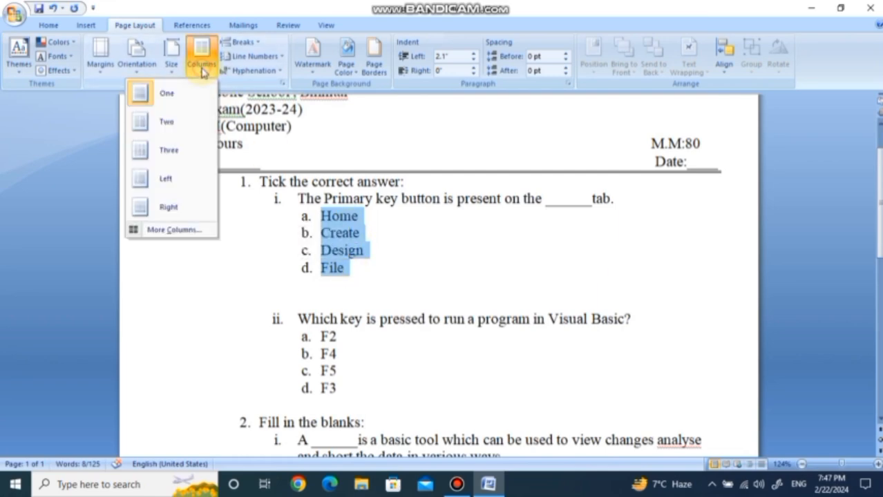
left_click(173, 122)
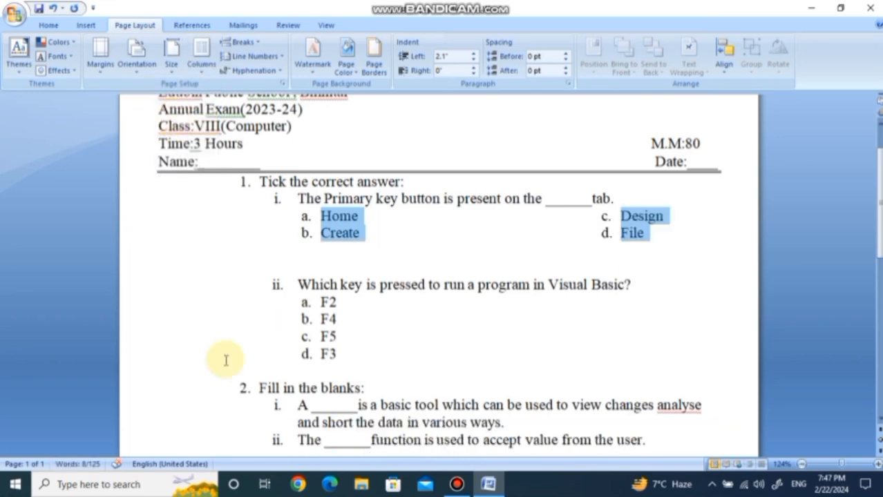
Step: Lay out the answer options F2, F4, F5 and F3 of the Visual Basic question in two columns
left_click_drag(317, 303, 336, 356)
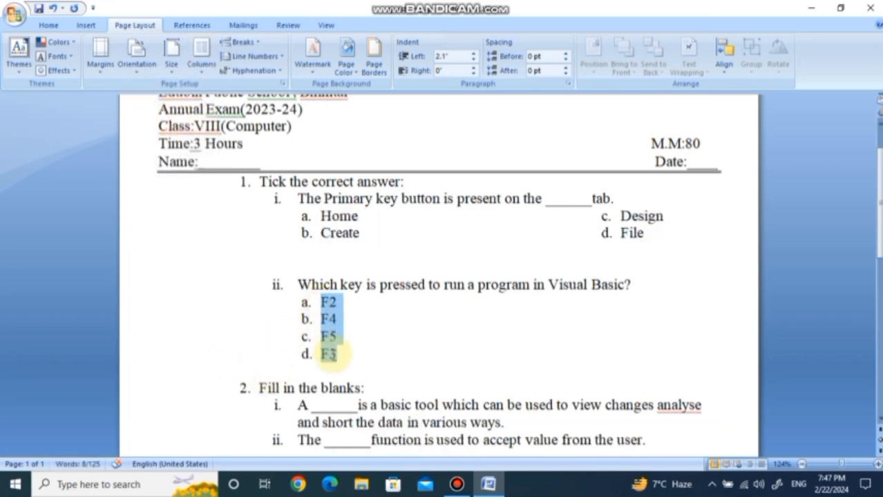
left_click(201, 49)
left_click(177, 136)
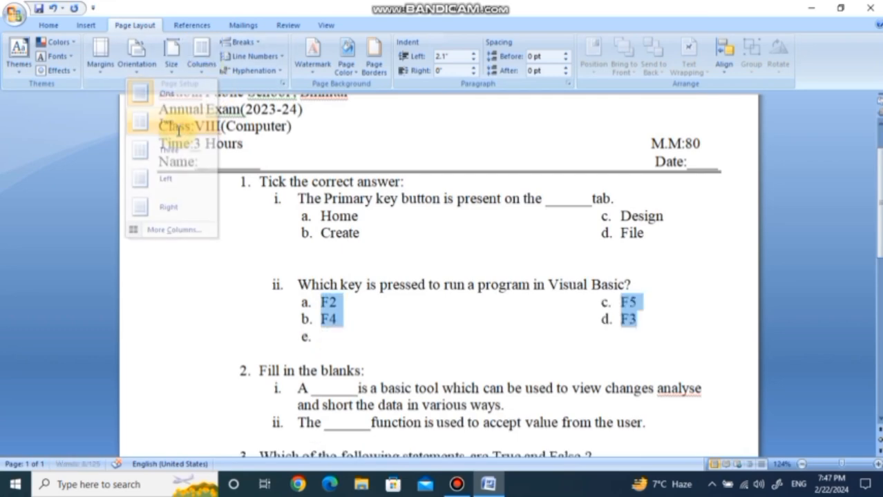
left_click(250, 237)
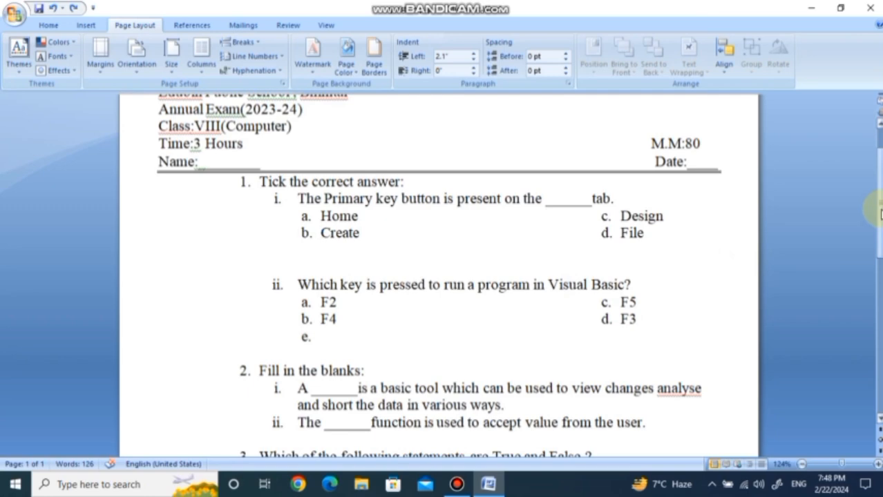
Step: Center the first three heading lines: the school name, Annual Exam(2023-24) and Class:VIII(Computer)
scroll(879, 211, "up", 3)
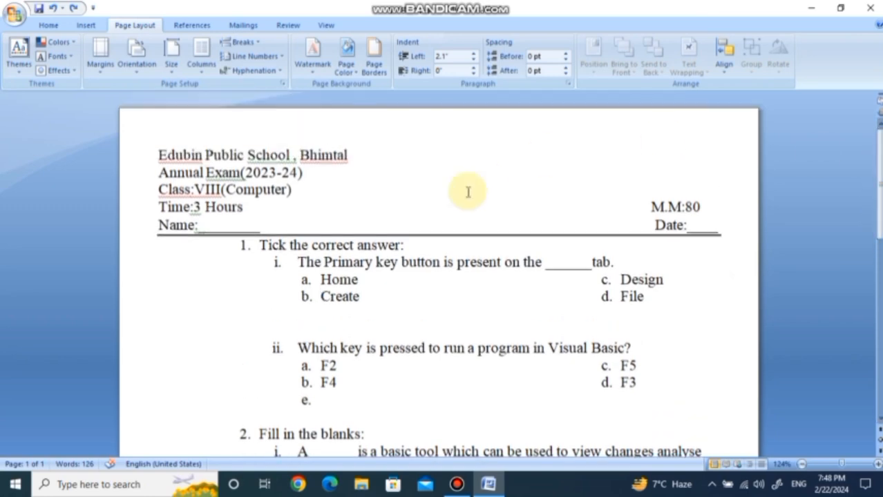
left_click_drag(158, 153, 297, 197)
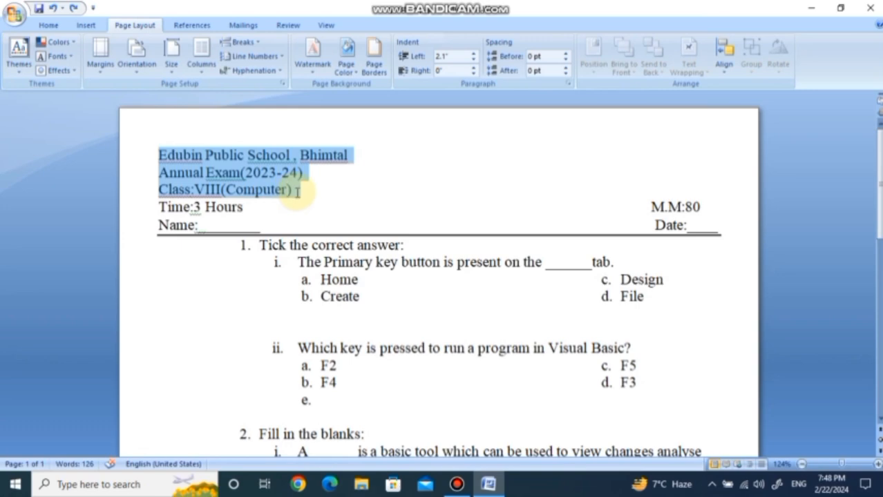
left_click(48, 25)
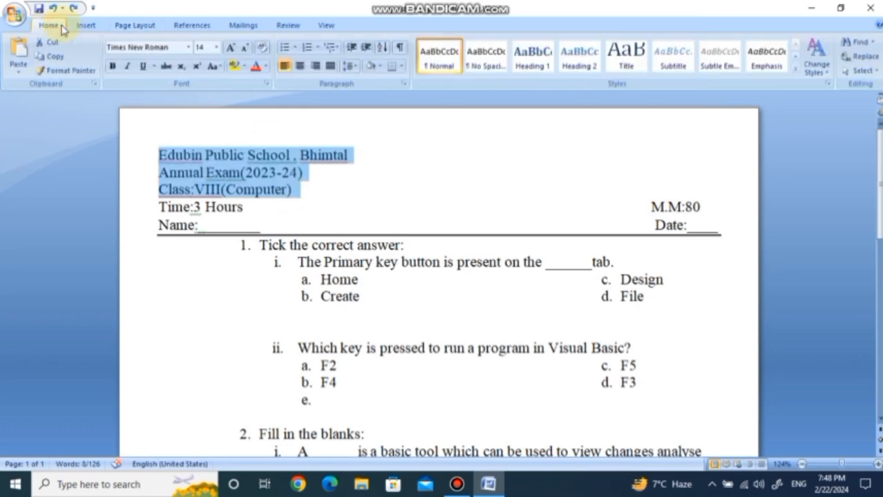
left_click(302, 65)
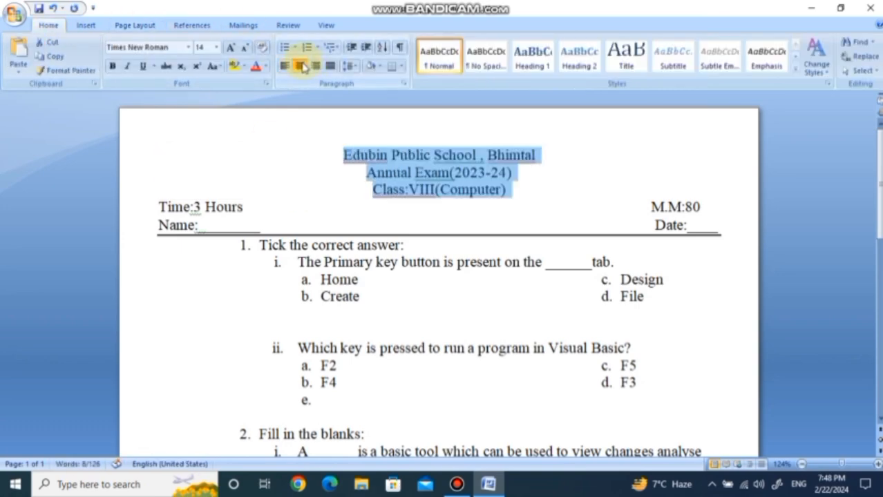
Step: Enlarge the school name line "Edubin Public School , Bhimtal" to font size 22
left_click(346, 158)
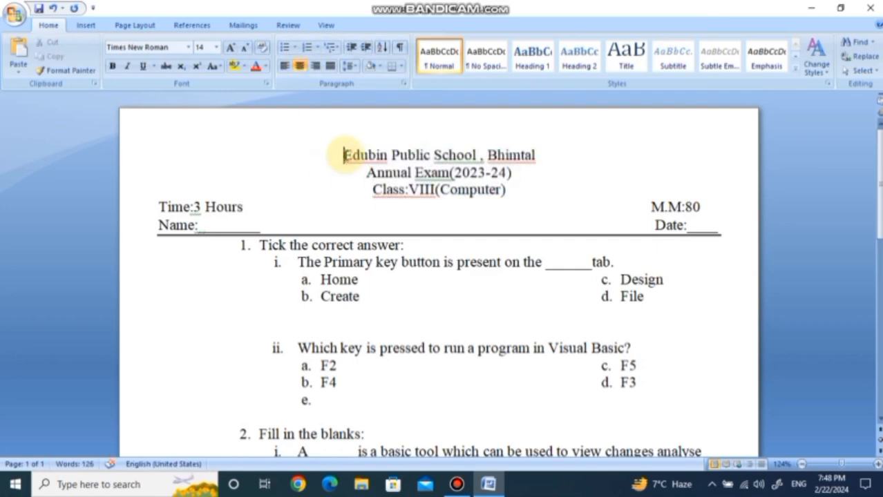
left_click(539, 155, "shift")
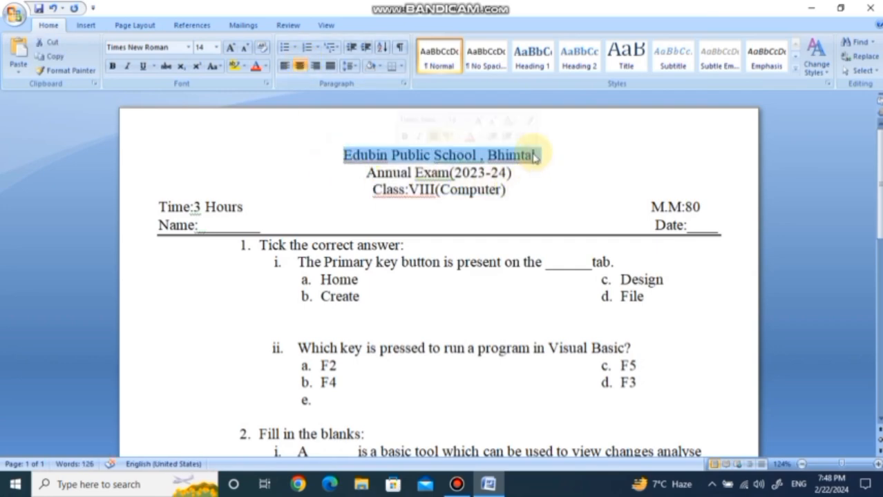
left_click(232, 50)
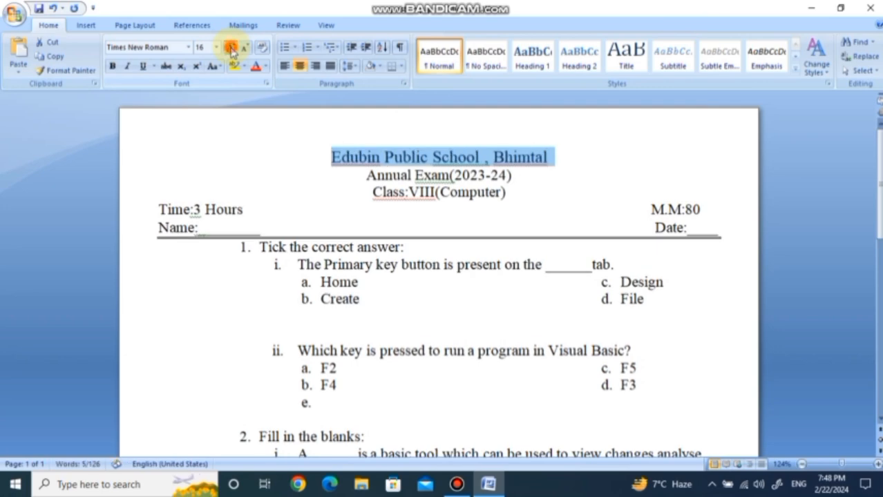
left_click(232, 50)
left_click(232, 50)
left_click(232, 50)
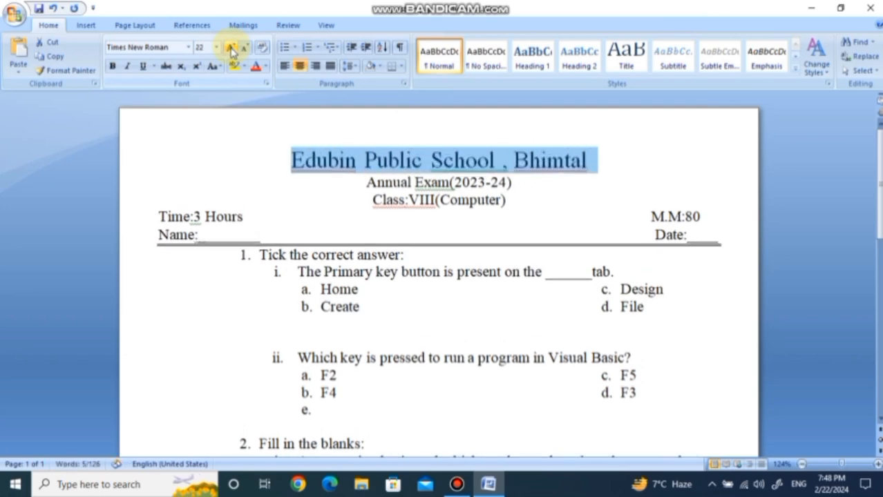
Step: Enlarge the "Annual Exam(2023-24)" heading line to font size 18
left_click_drag(367, 182, 517, 185)
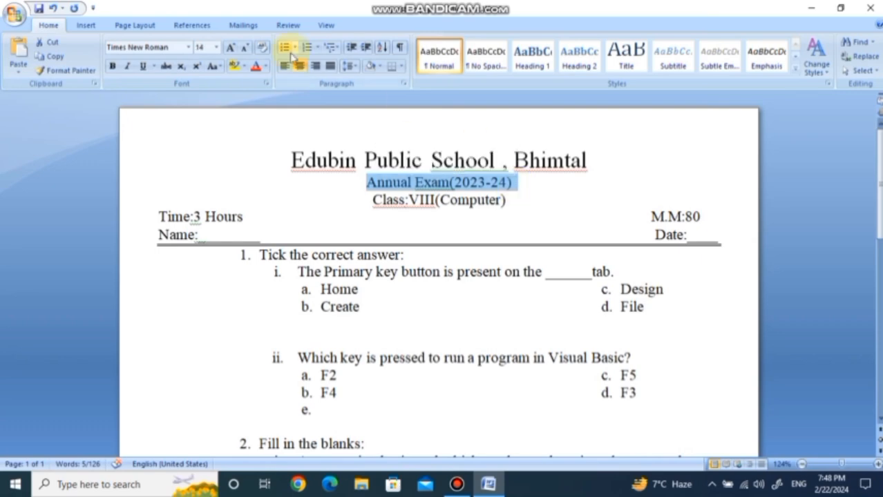
left_click(232, 50)
left_click(232, 50)
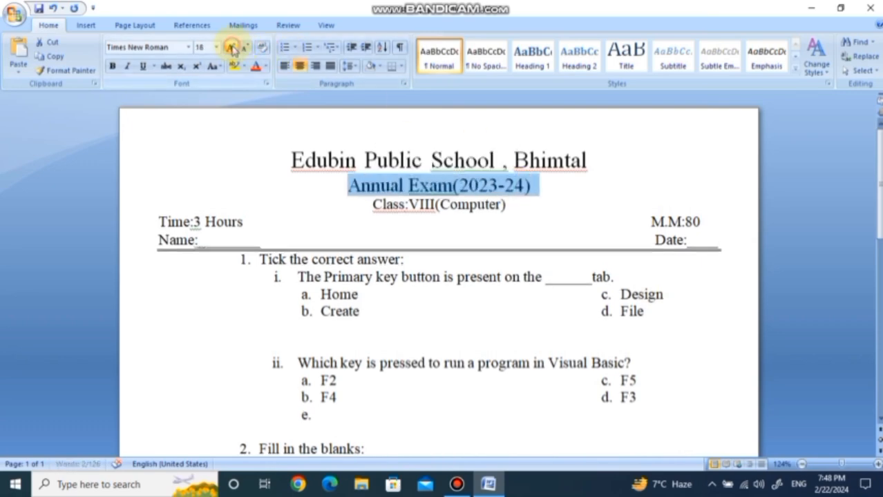
left_click(373, 206)
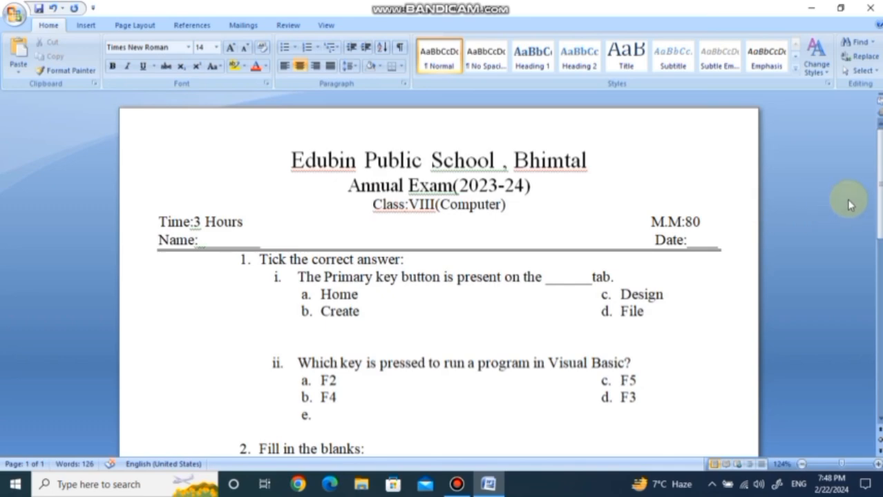
scroll(877, 124, "down", 6)
scroll(439, 276, "up", 4)
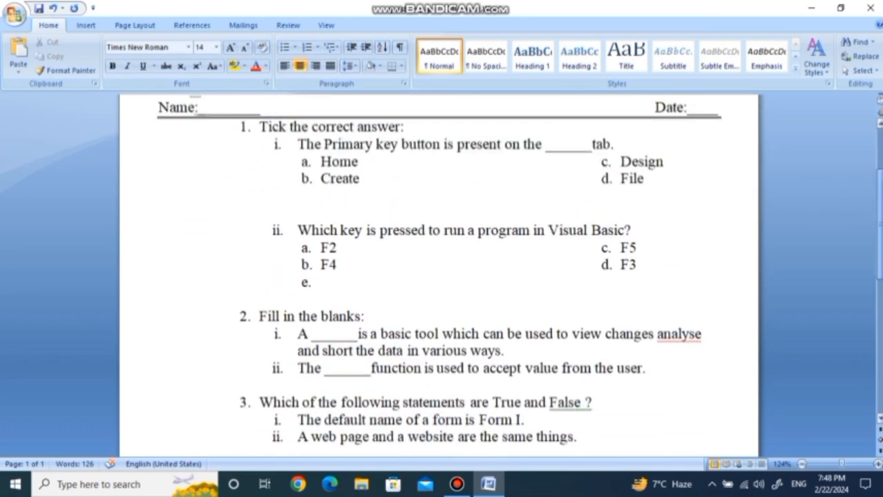
scroll(439, 276, "up", 1)
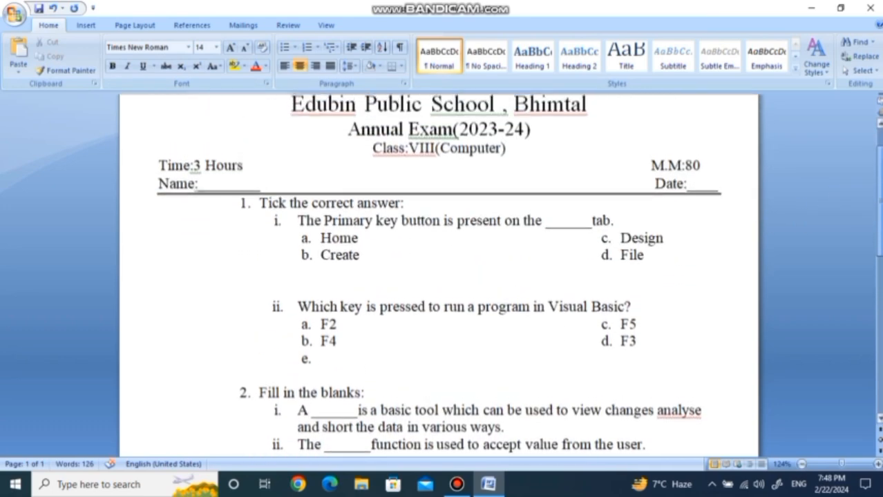
scroll(880, 183, "up", 1)
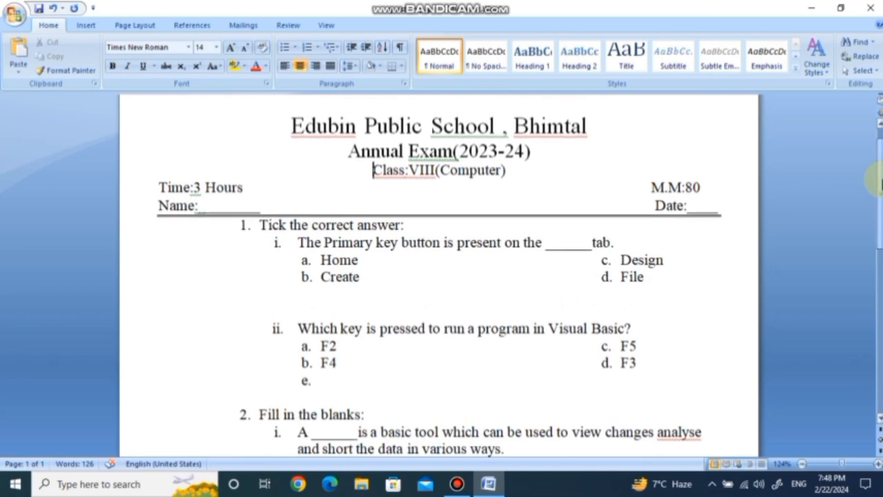